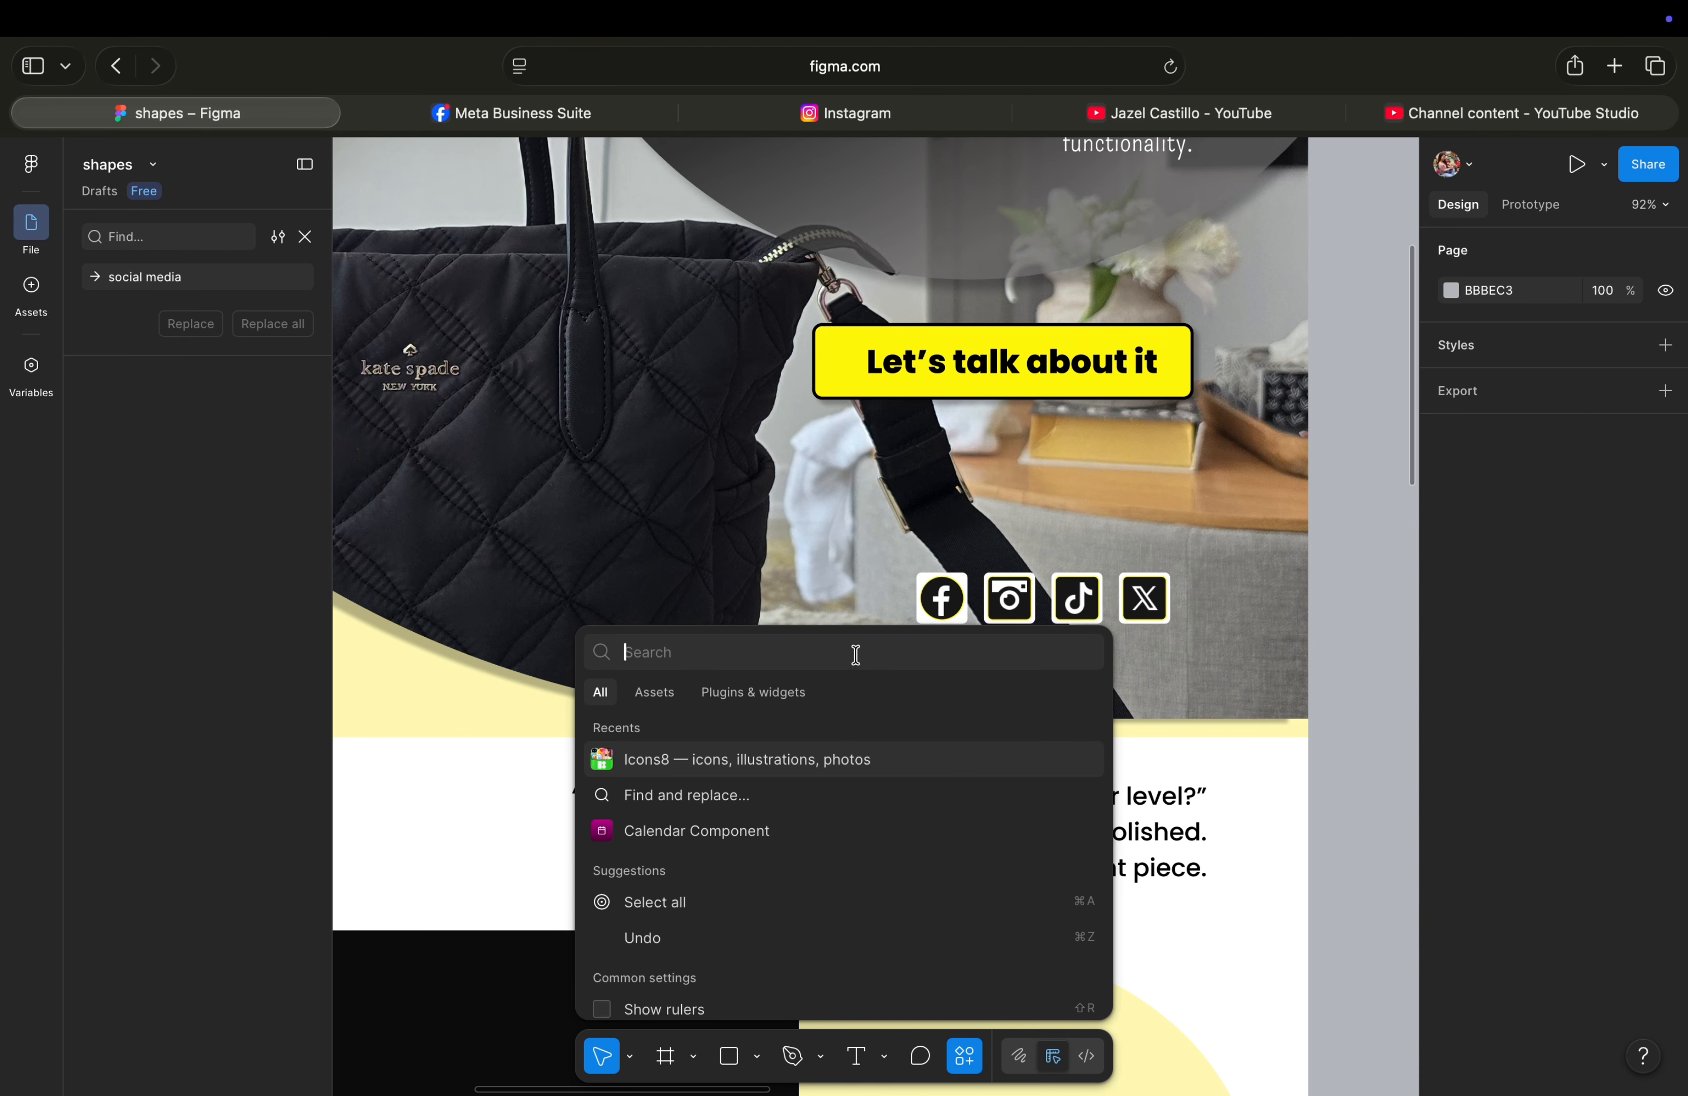
Launch the Icons8 plugin and search its icons for "social media icon".
text(icons)
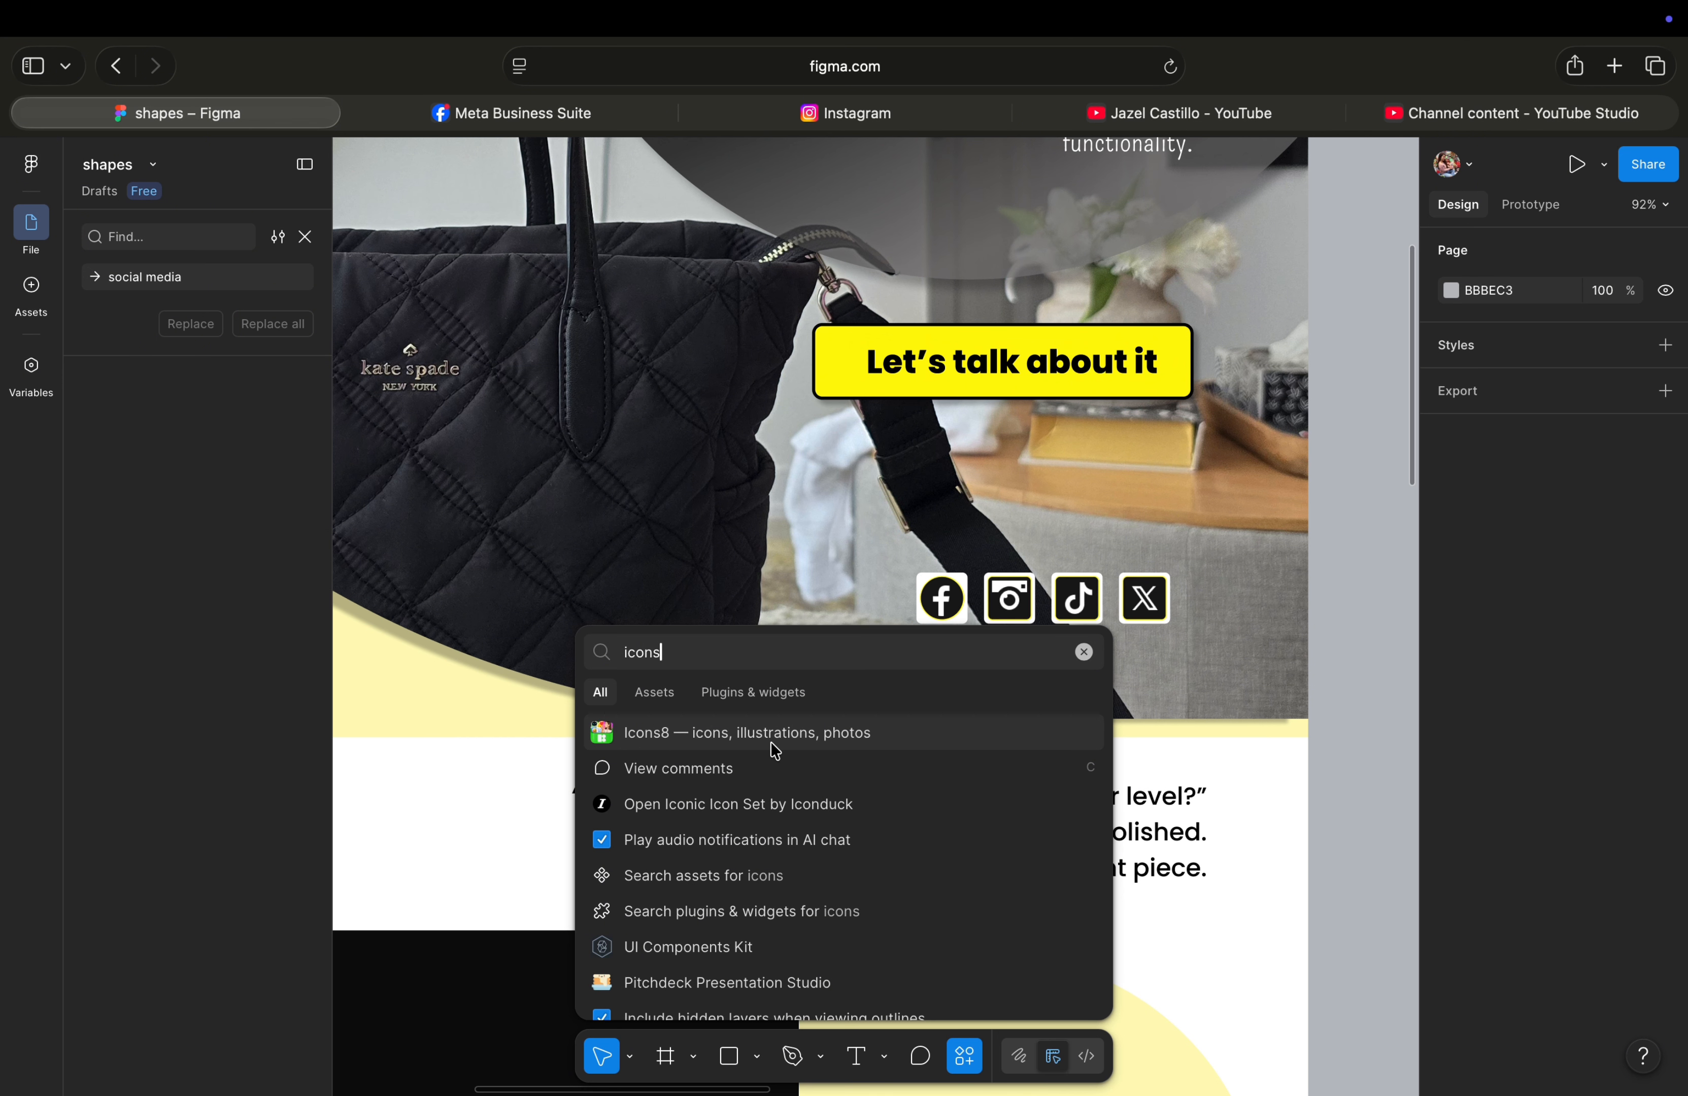
click(862, 747)
click(862, 743)
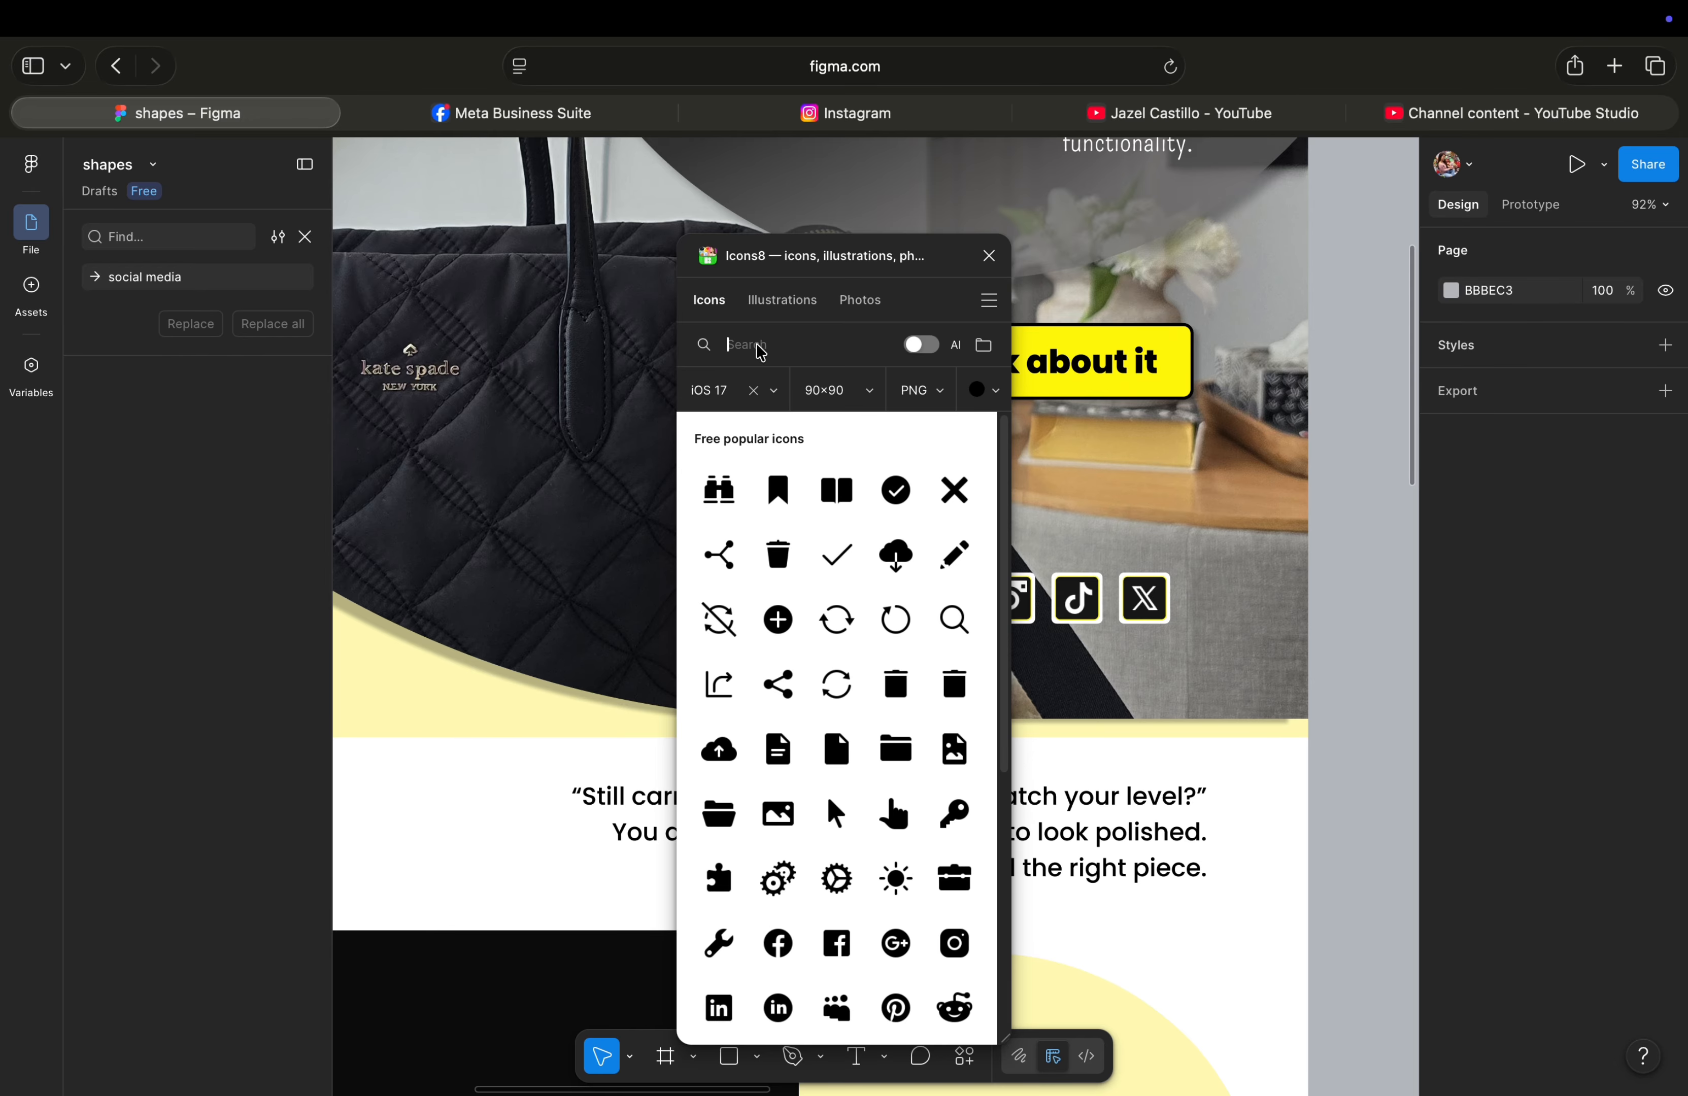
text(soc)
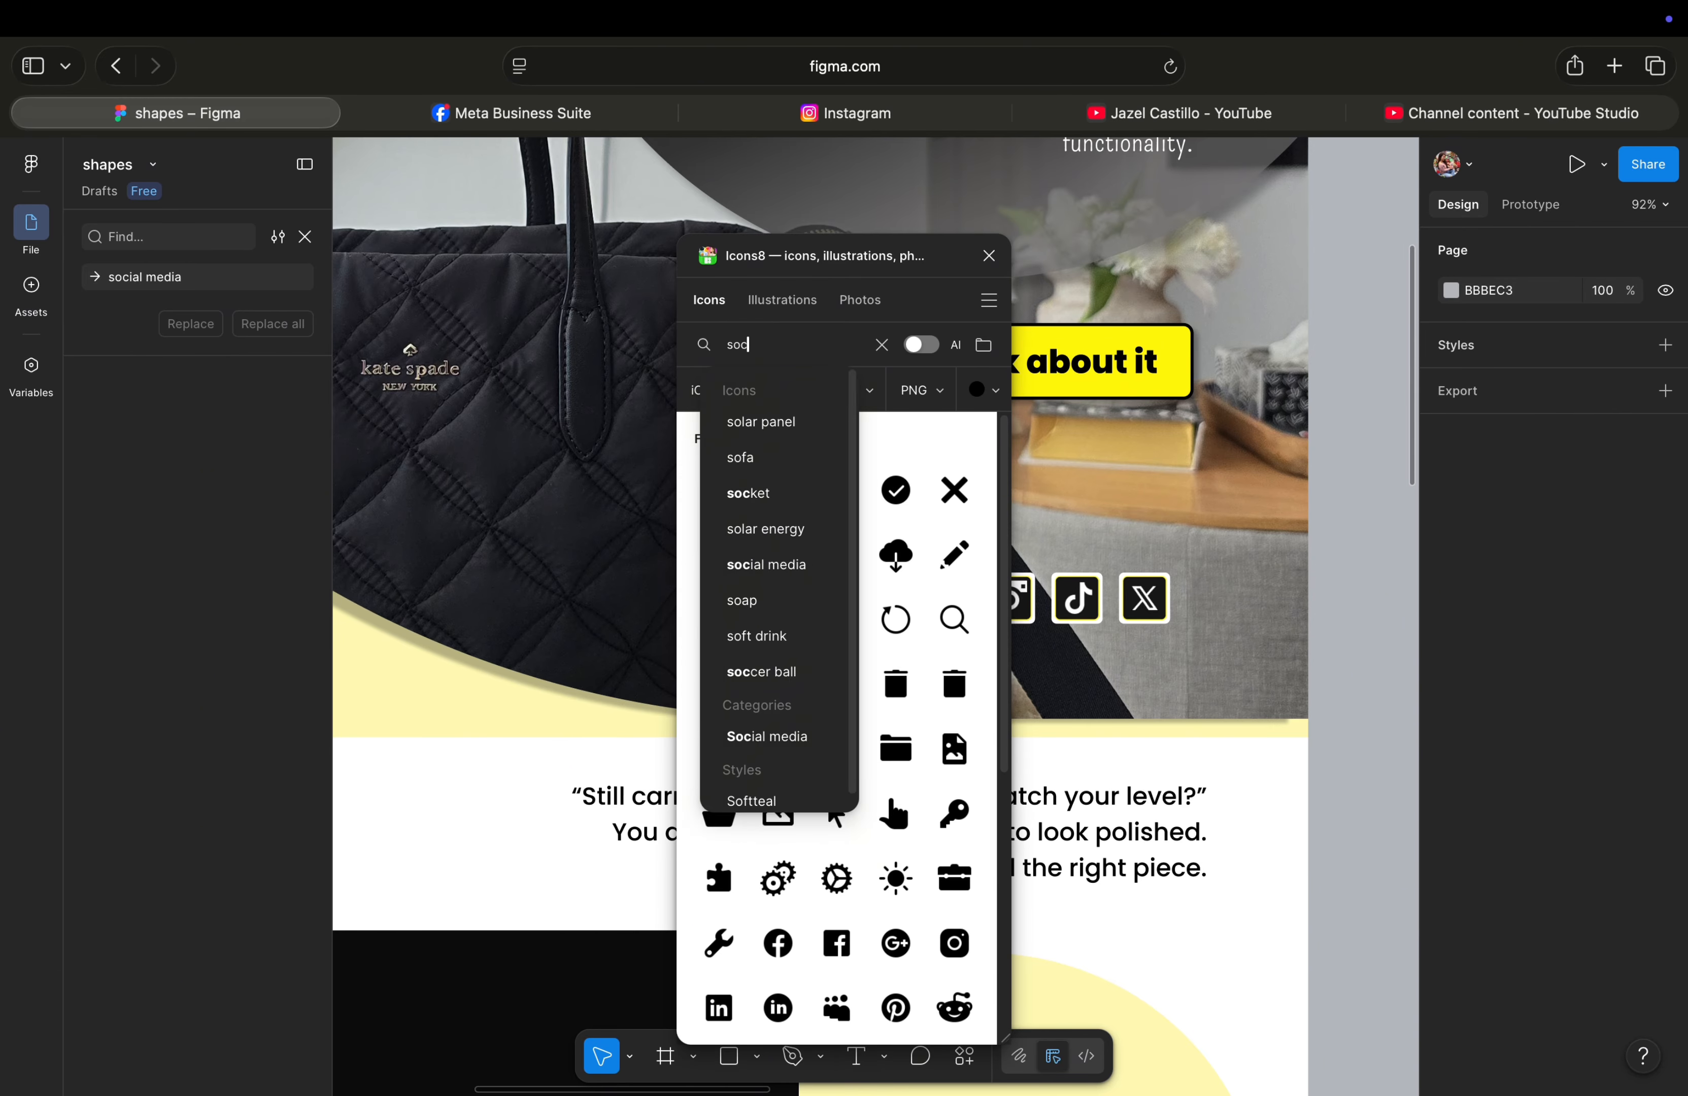
text(ial med)
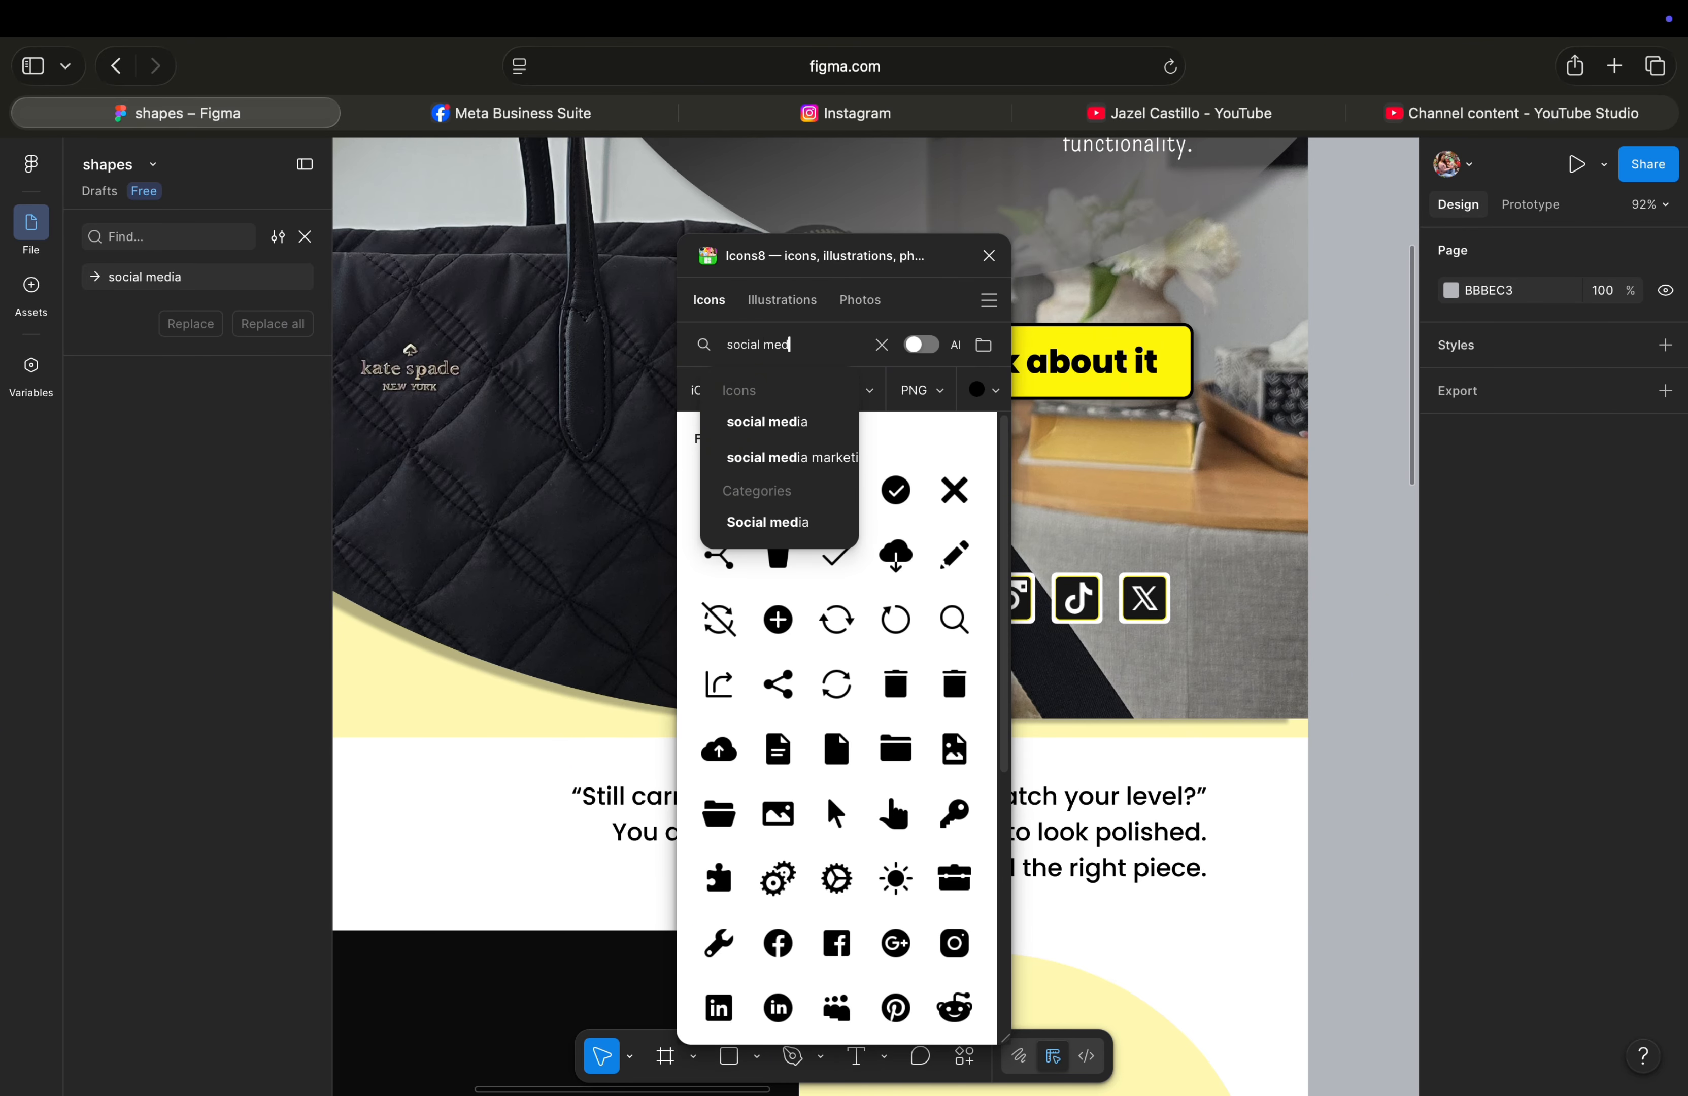
text(ia icon)
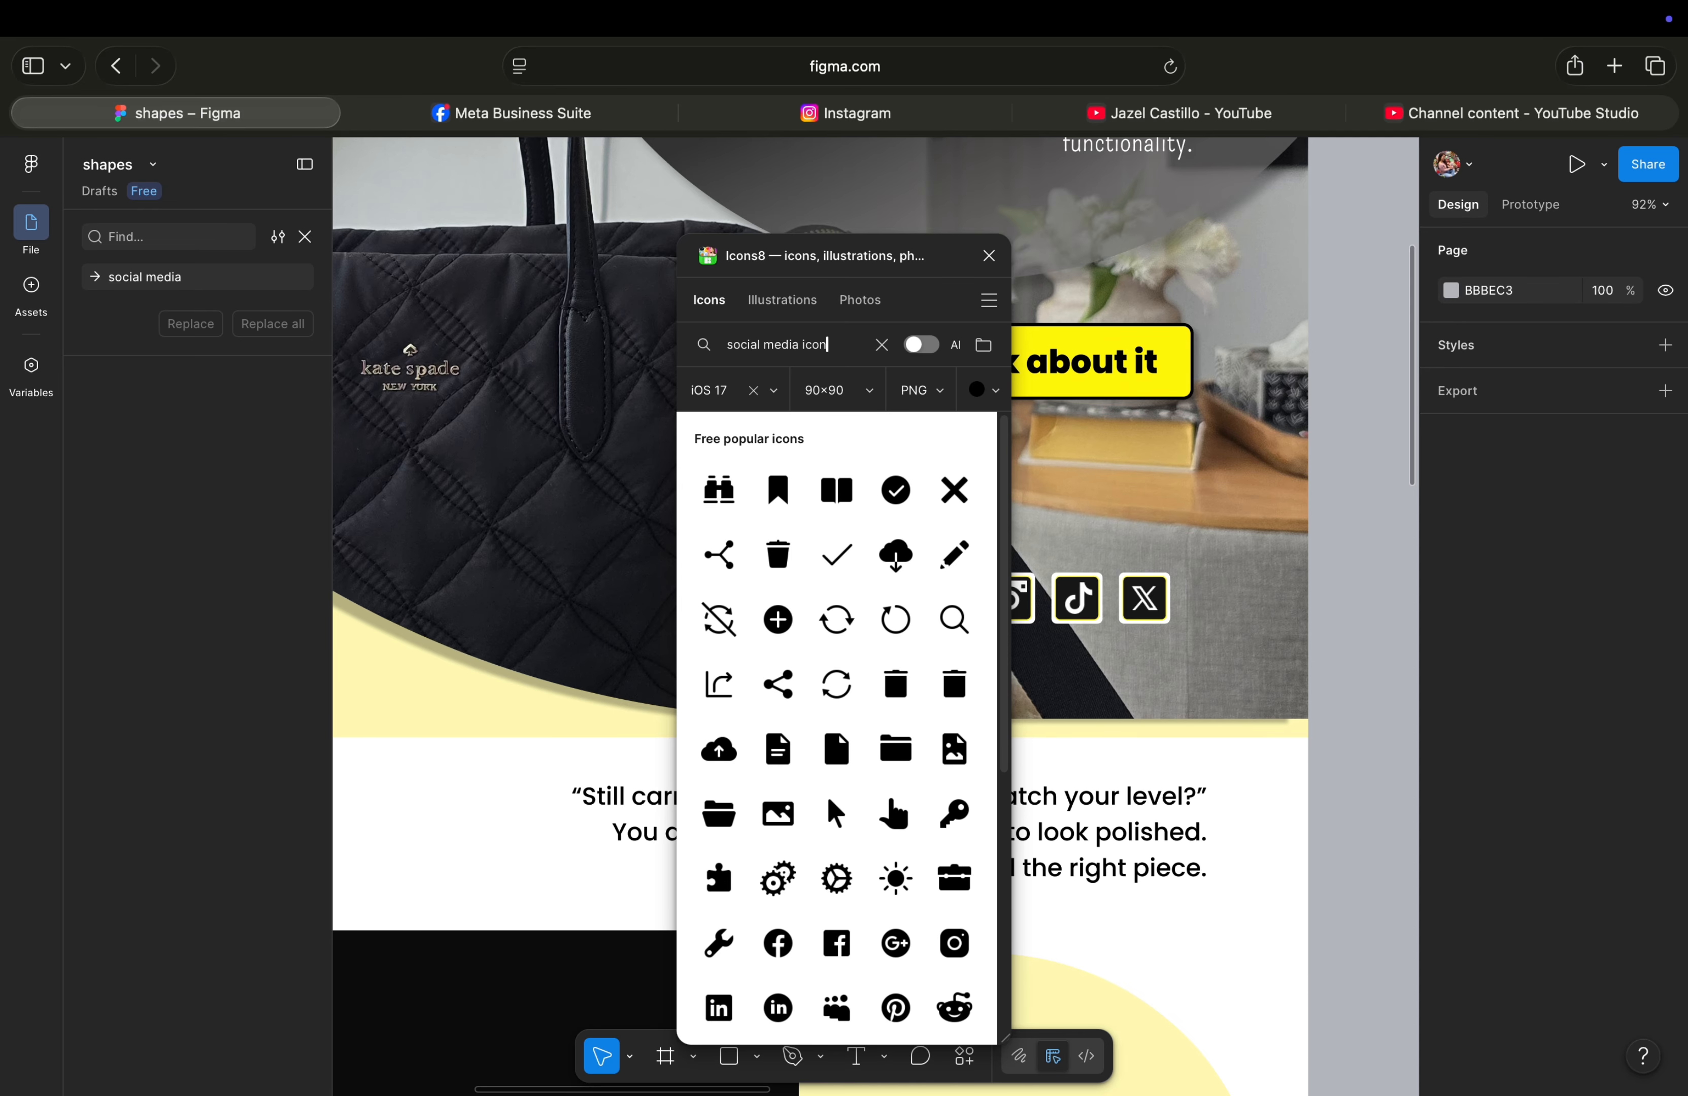
key(Return)
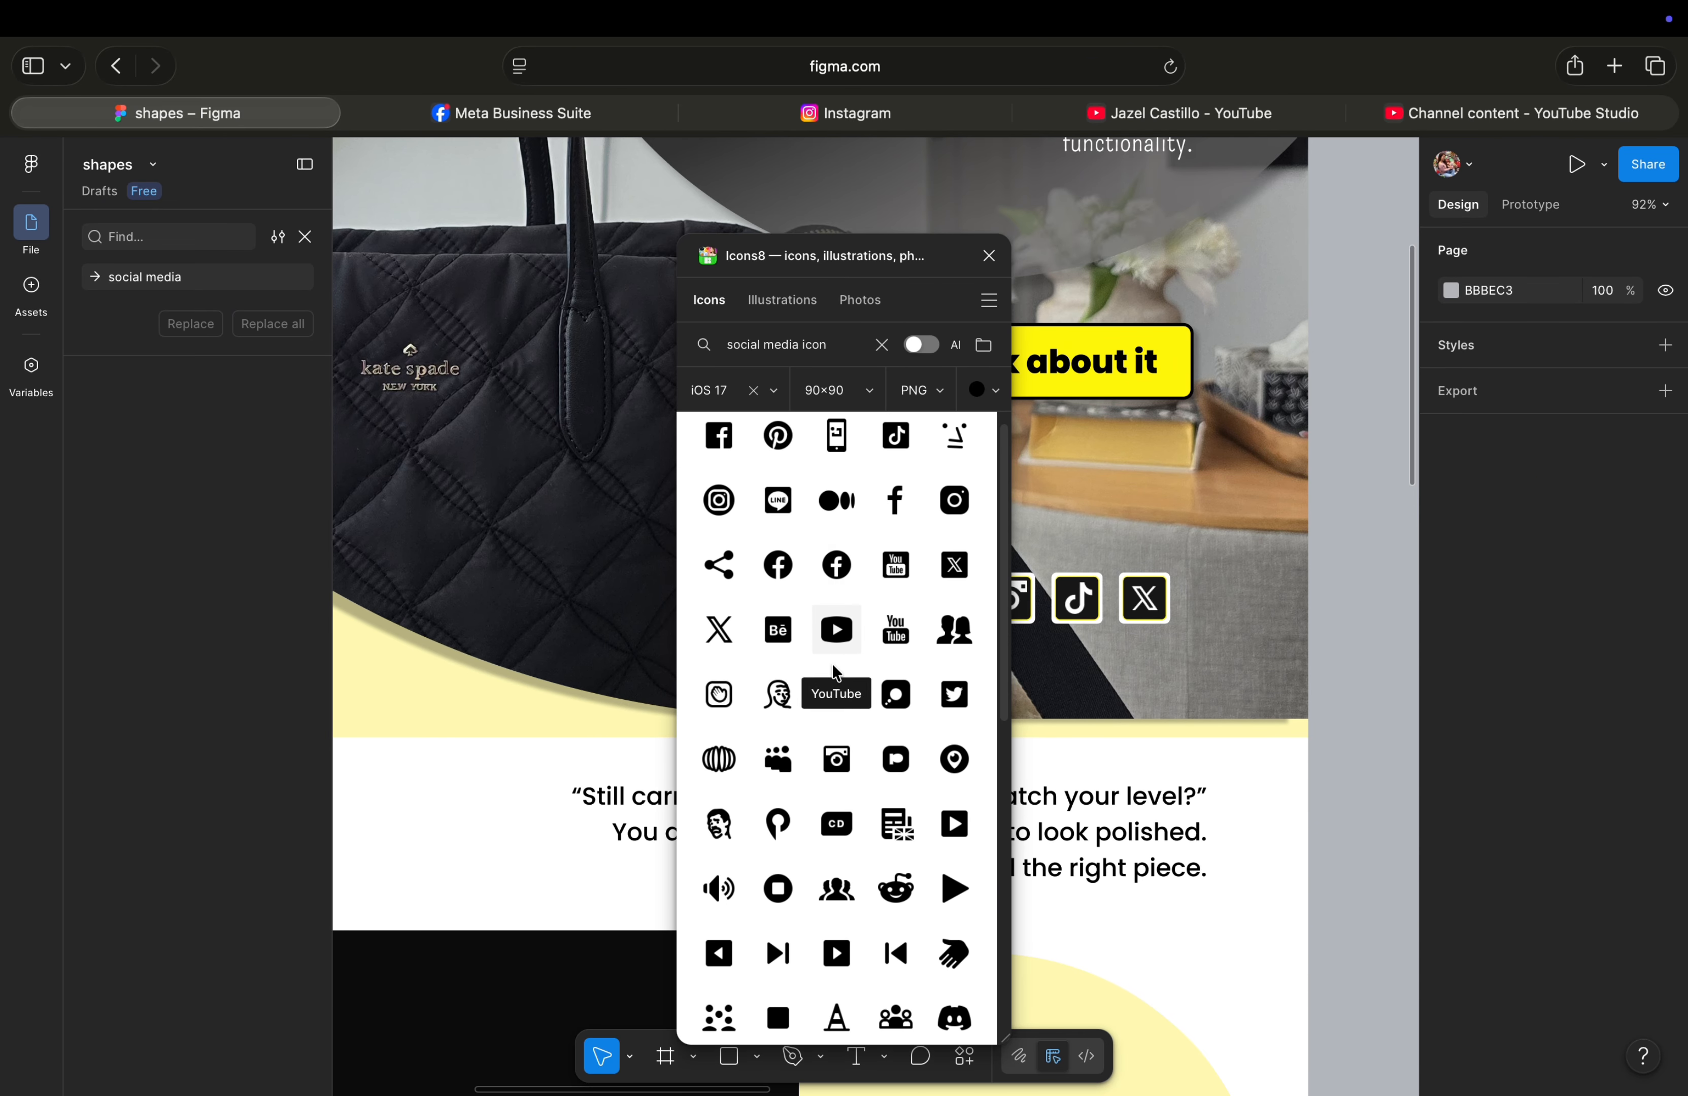
Insert the square Facebook icon from the plugin's results and place it on the bag photo below the row of social icons.
scroll(834, 665, down, 7)
scroll(838, 672, down, 4)
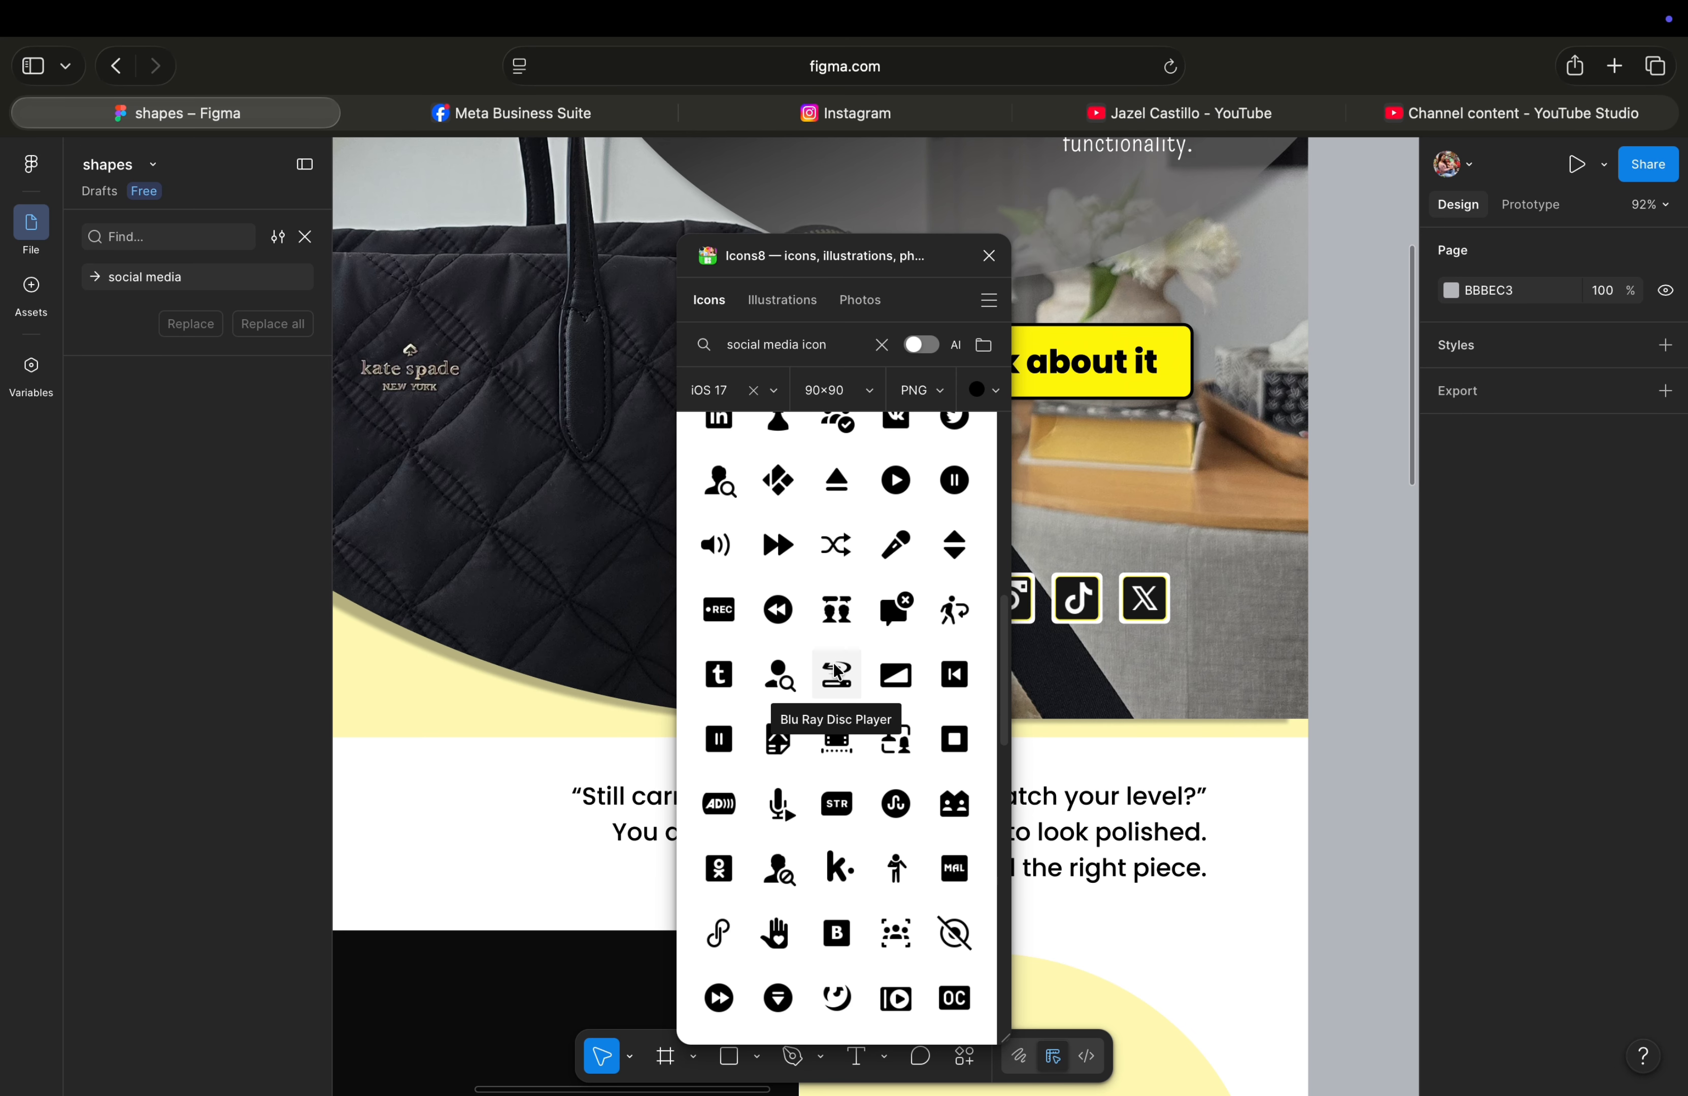
scroll(834, 664, up, 11)
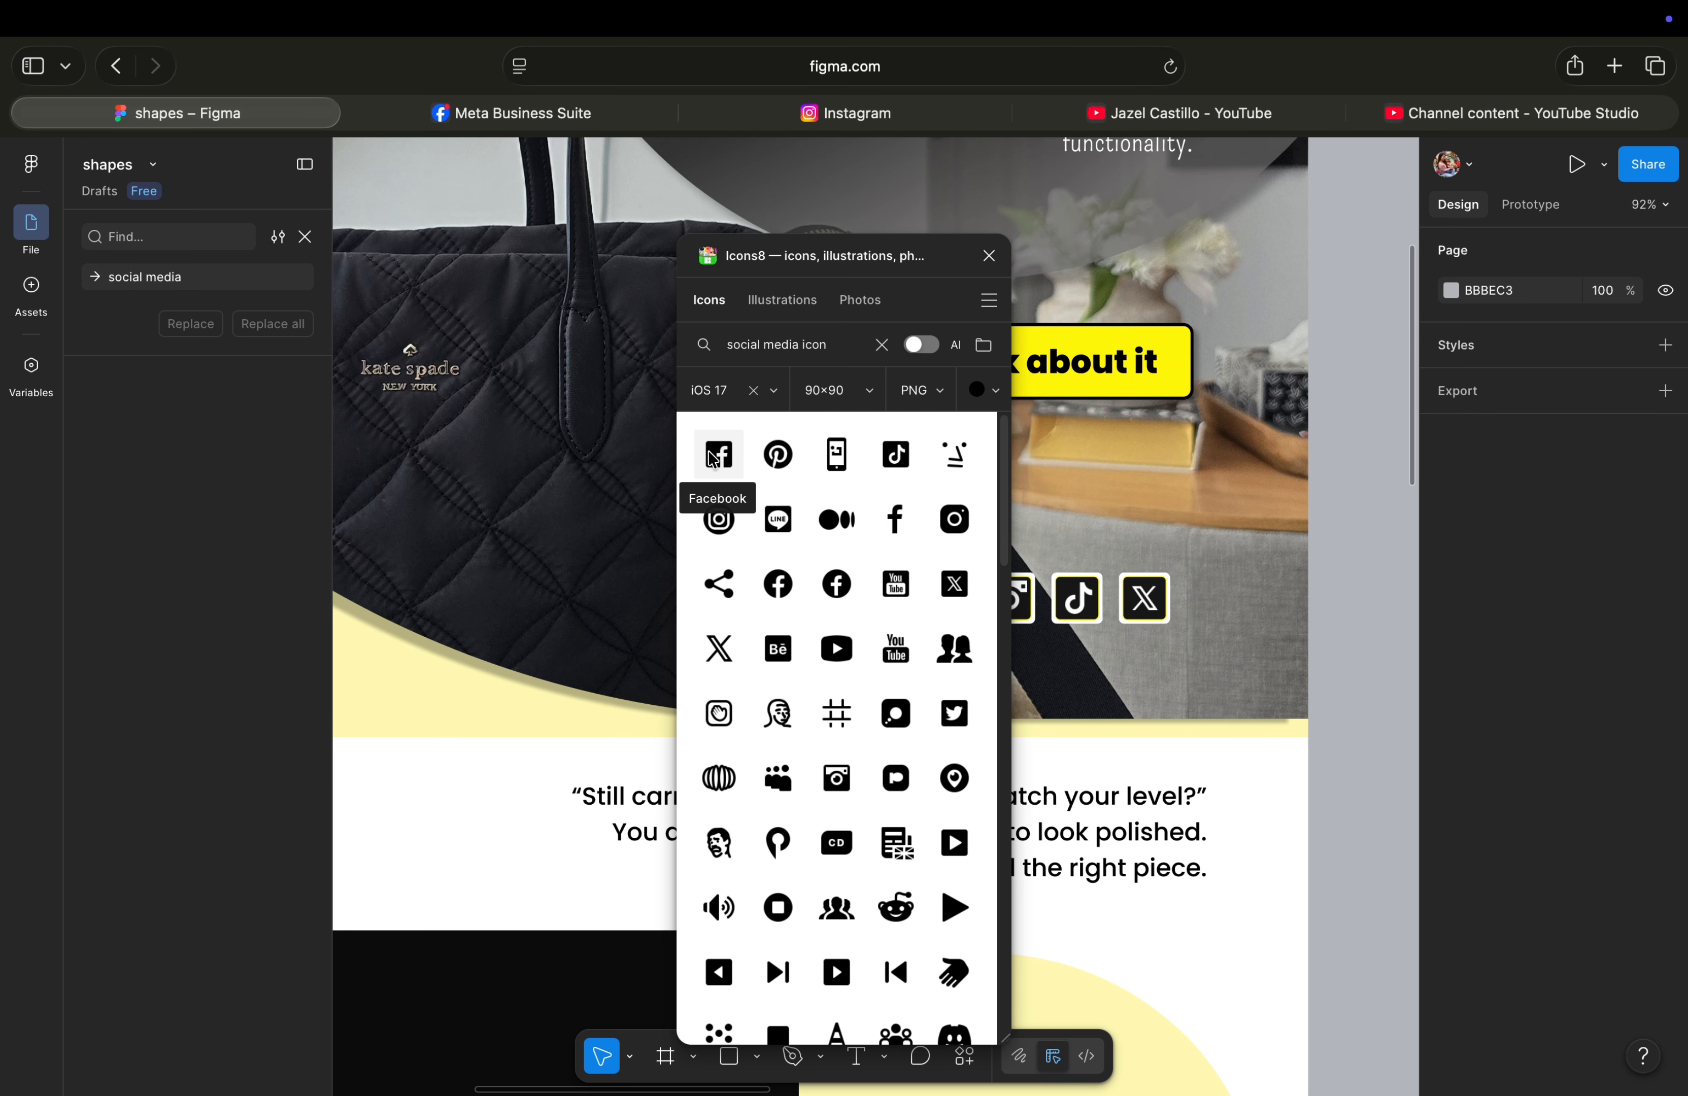
click(720, 463)
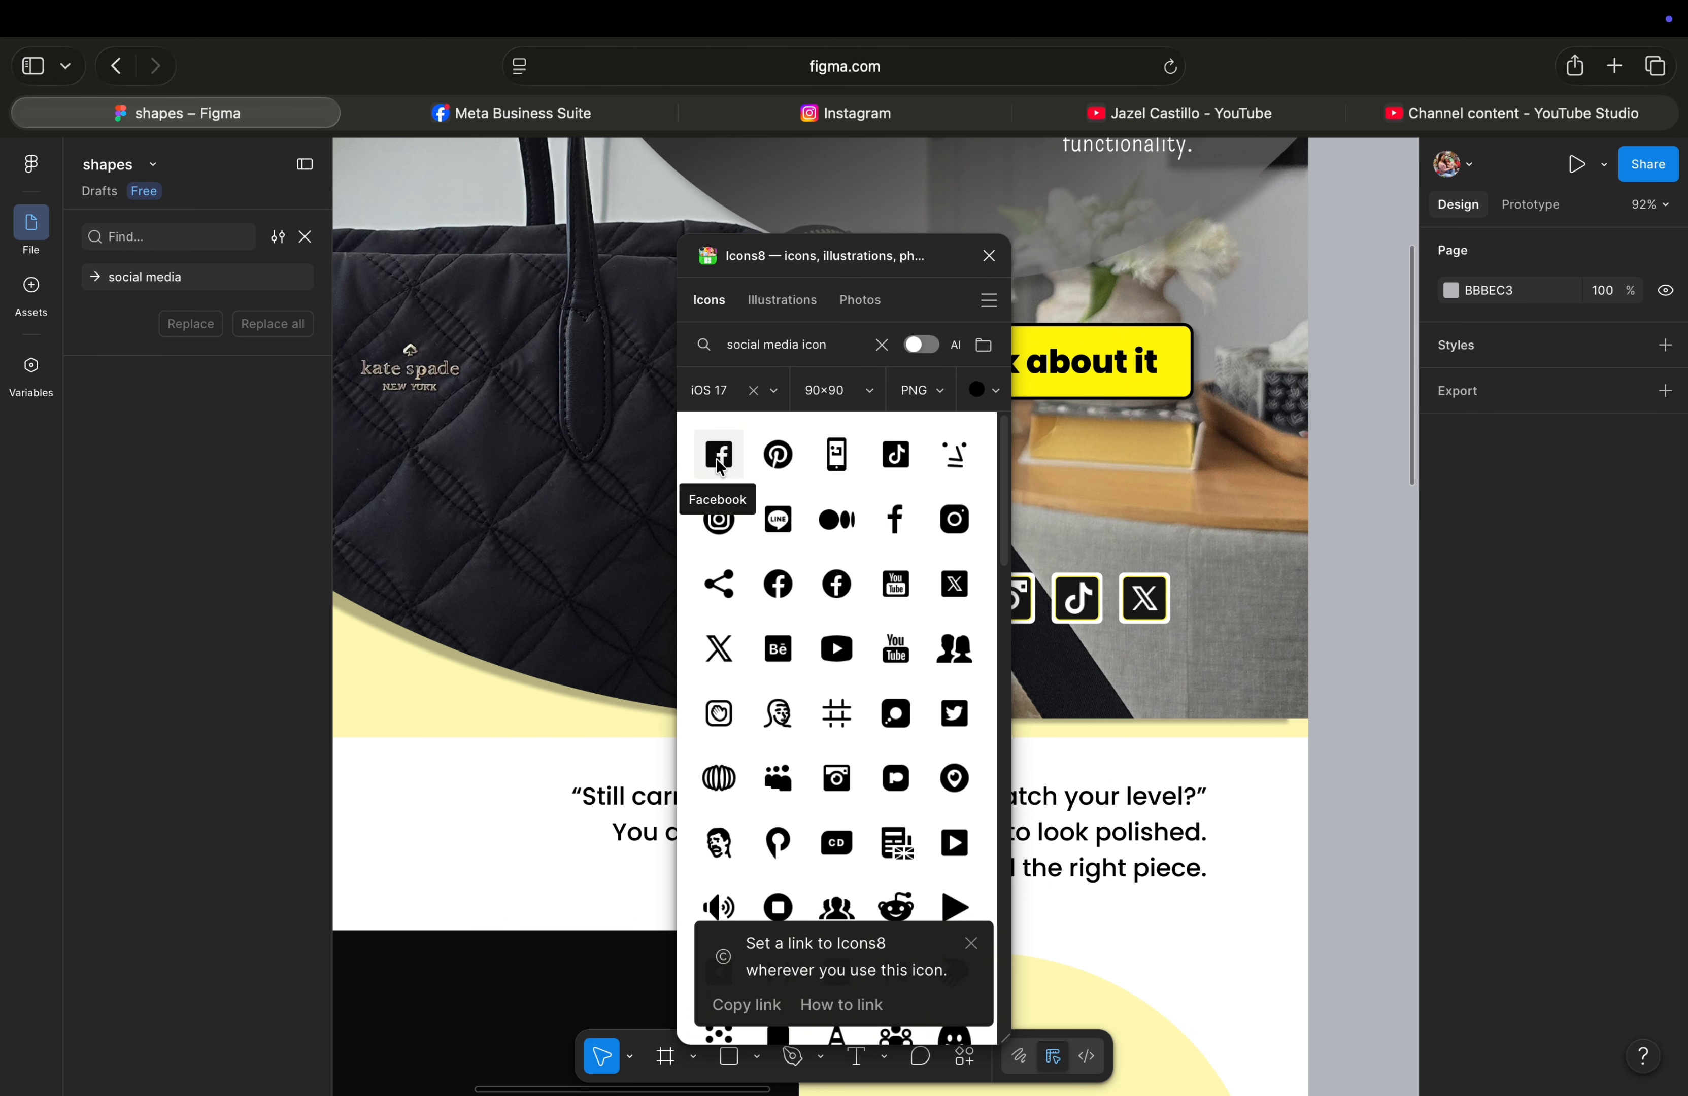
click(718, 464)
drag(897, 264, 550, 213)
scroll(857, 479, up, 7)
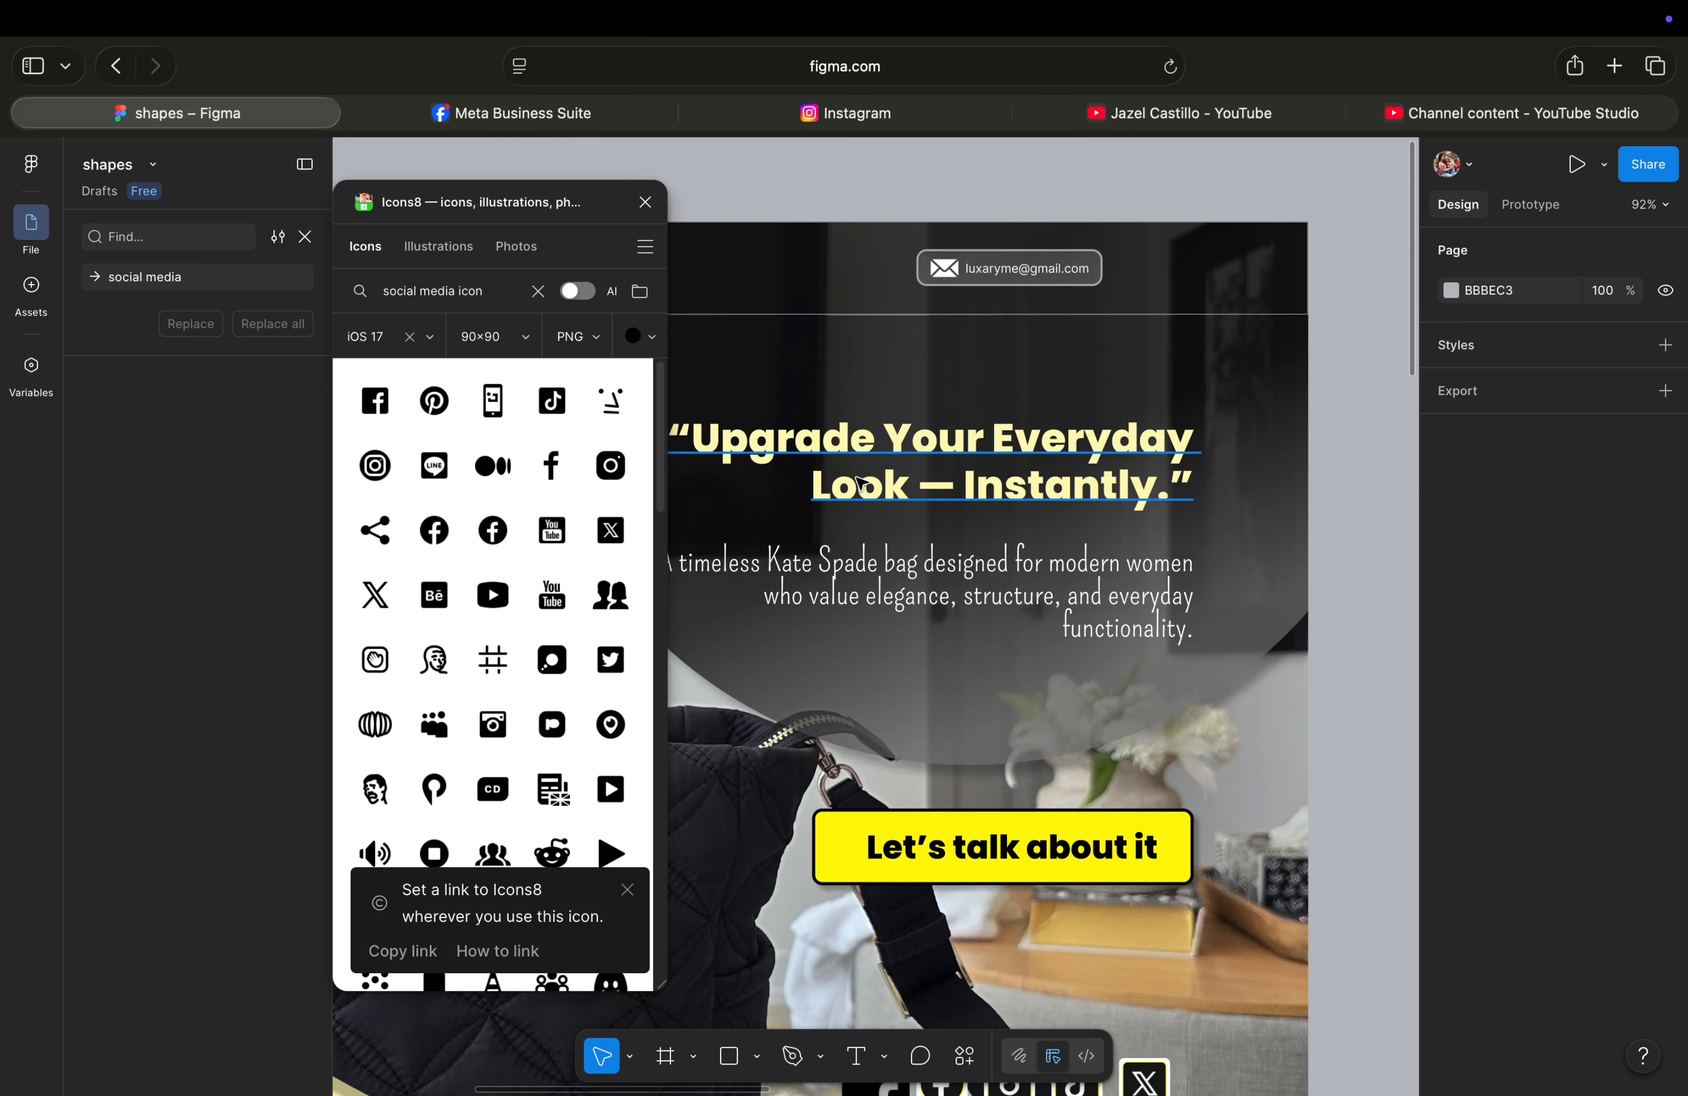
scroll(857, 480, down, 6)
drag(874, 663, 839, 663)
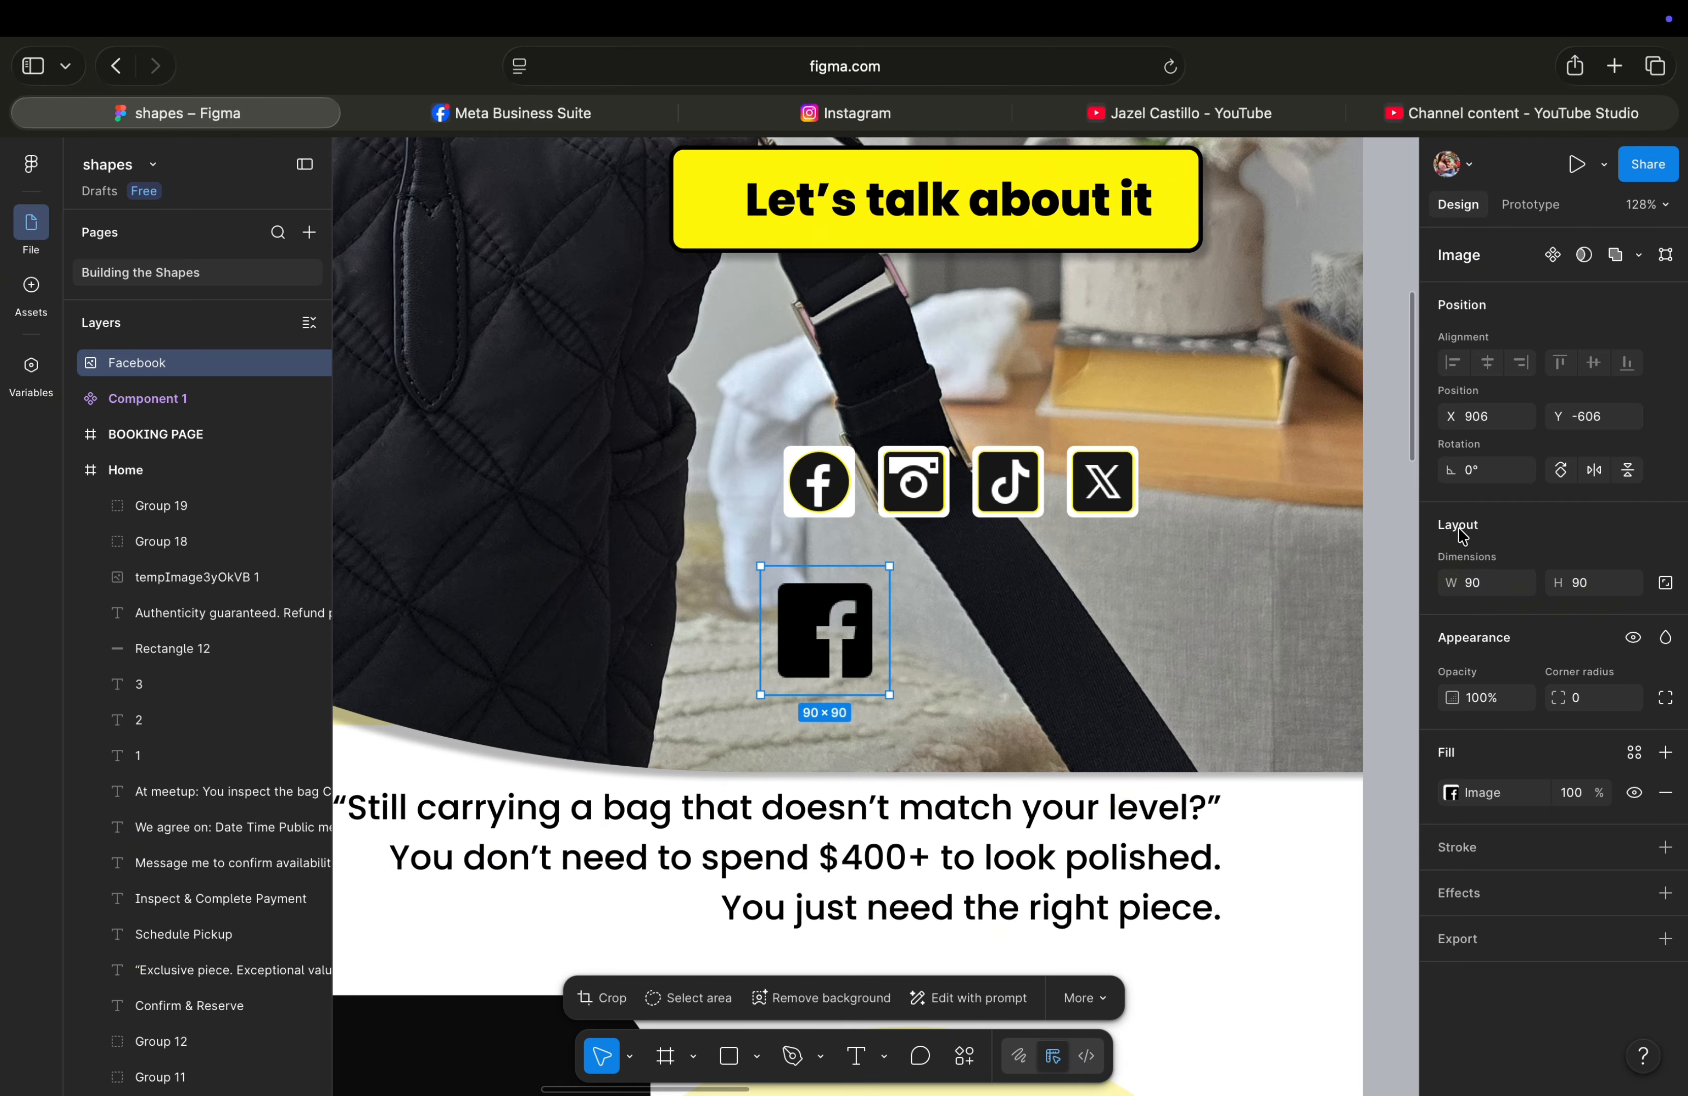
Resize the Facebook icon to 50 × 50 and move it to about X 926, Y -588.
click(1479, 596)
key(Tab)
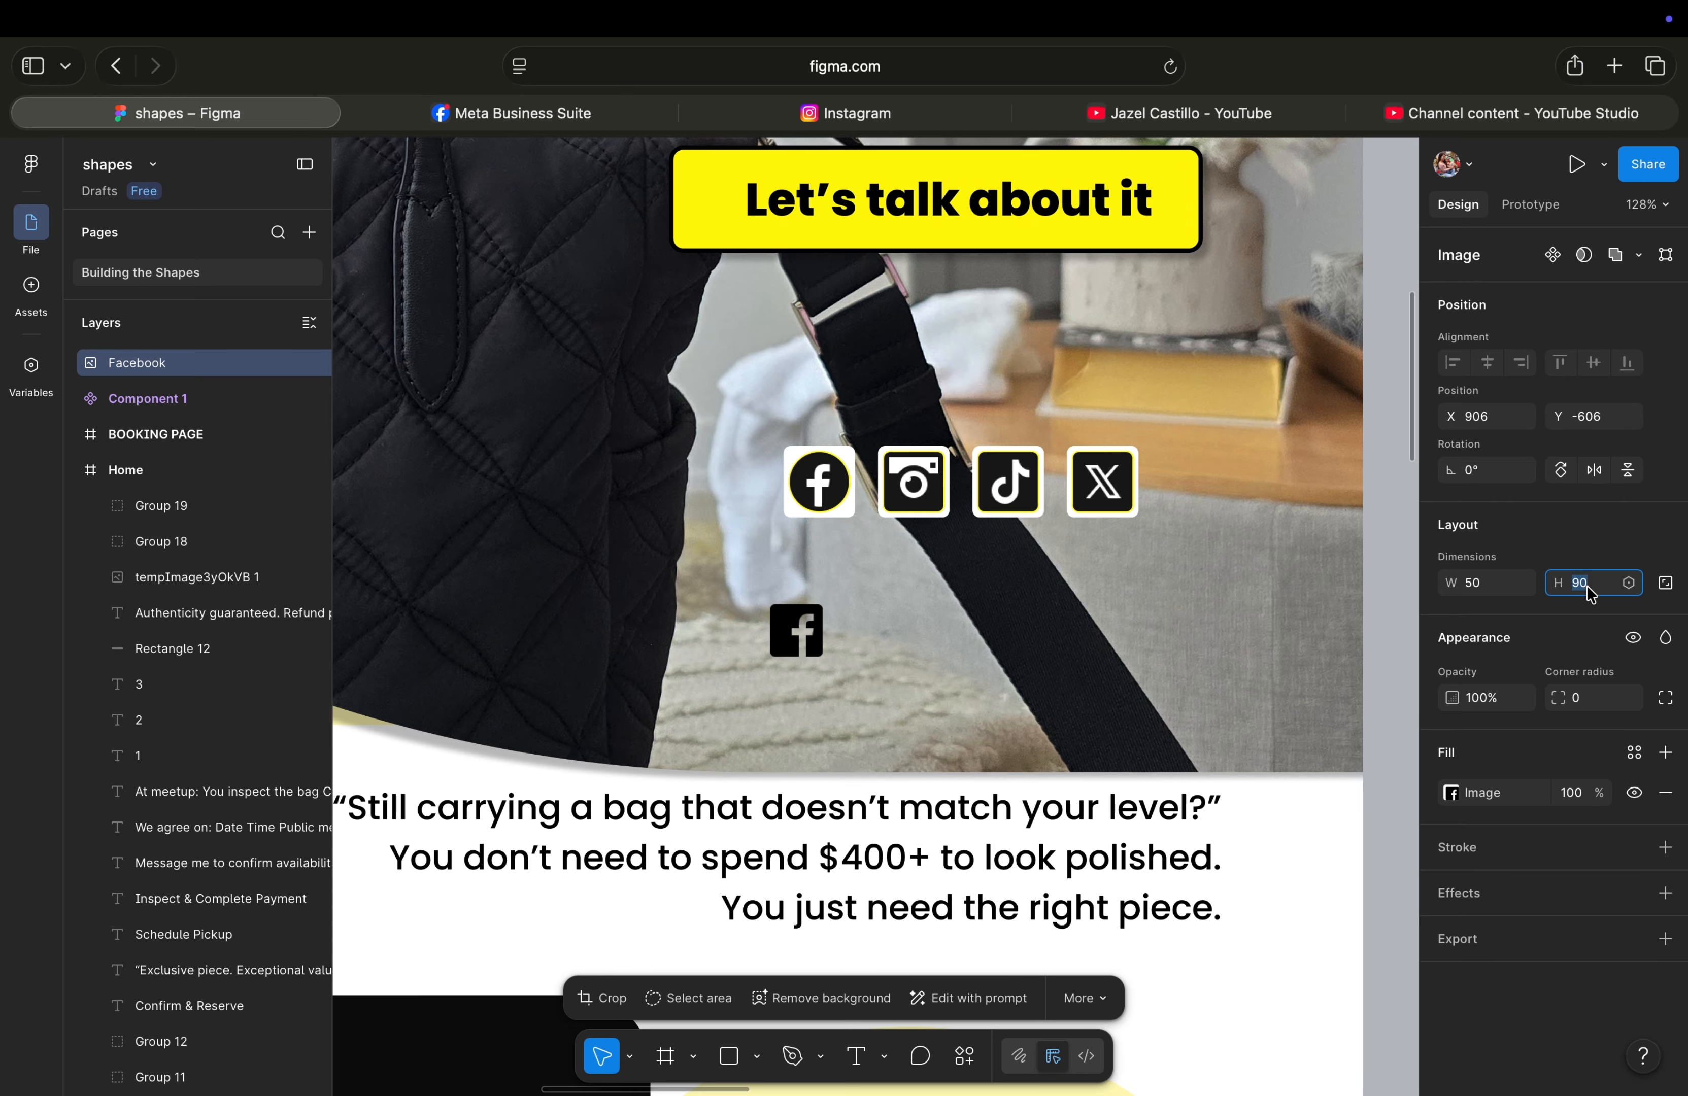
text(50)
key(Return)
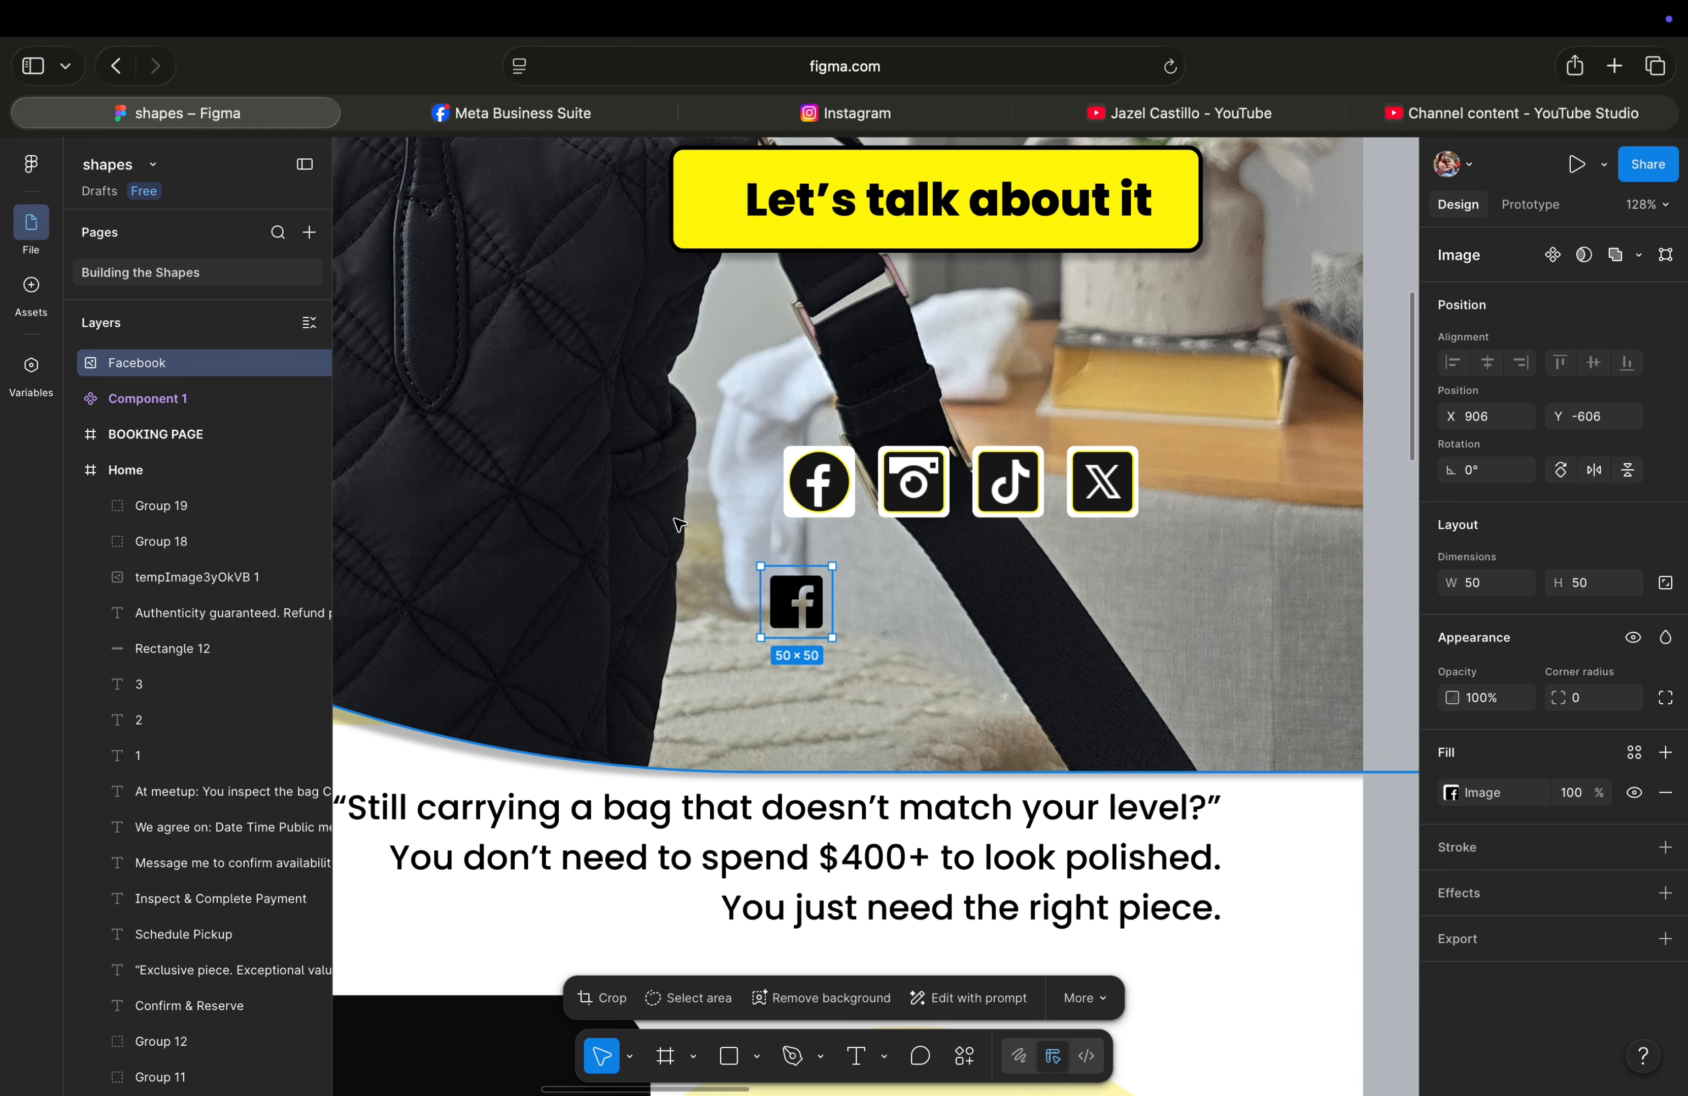
drag(795, 605, 823, 631)
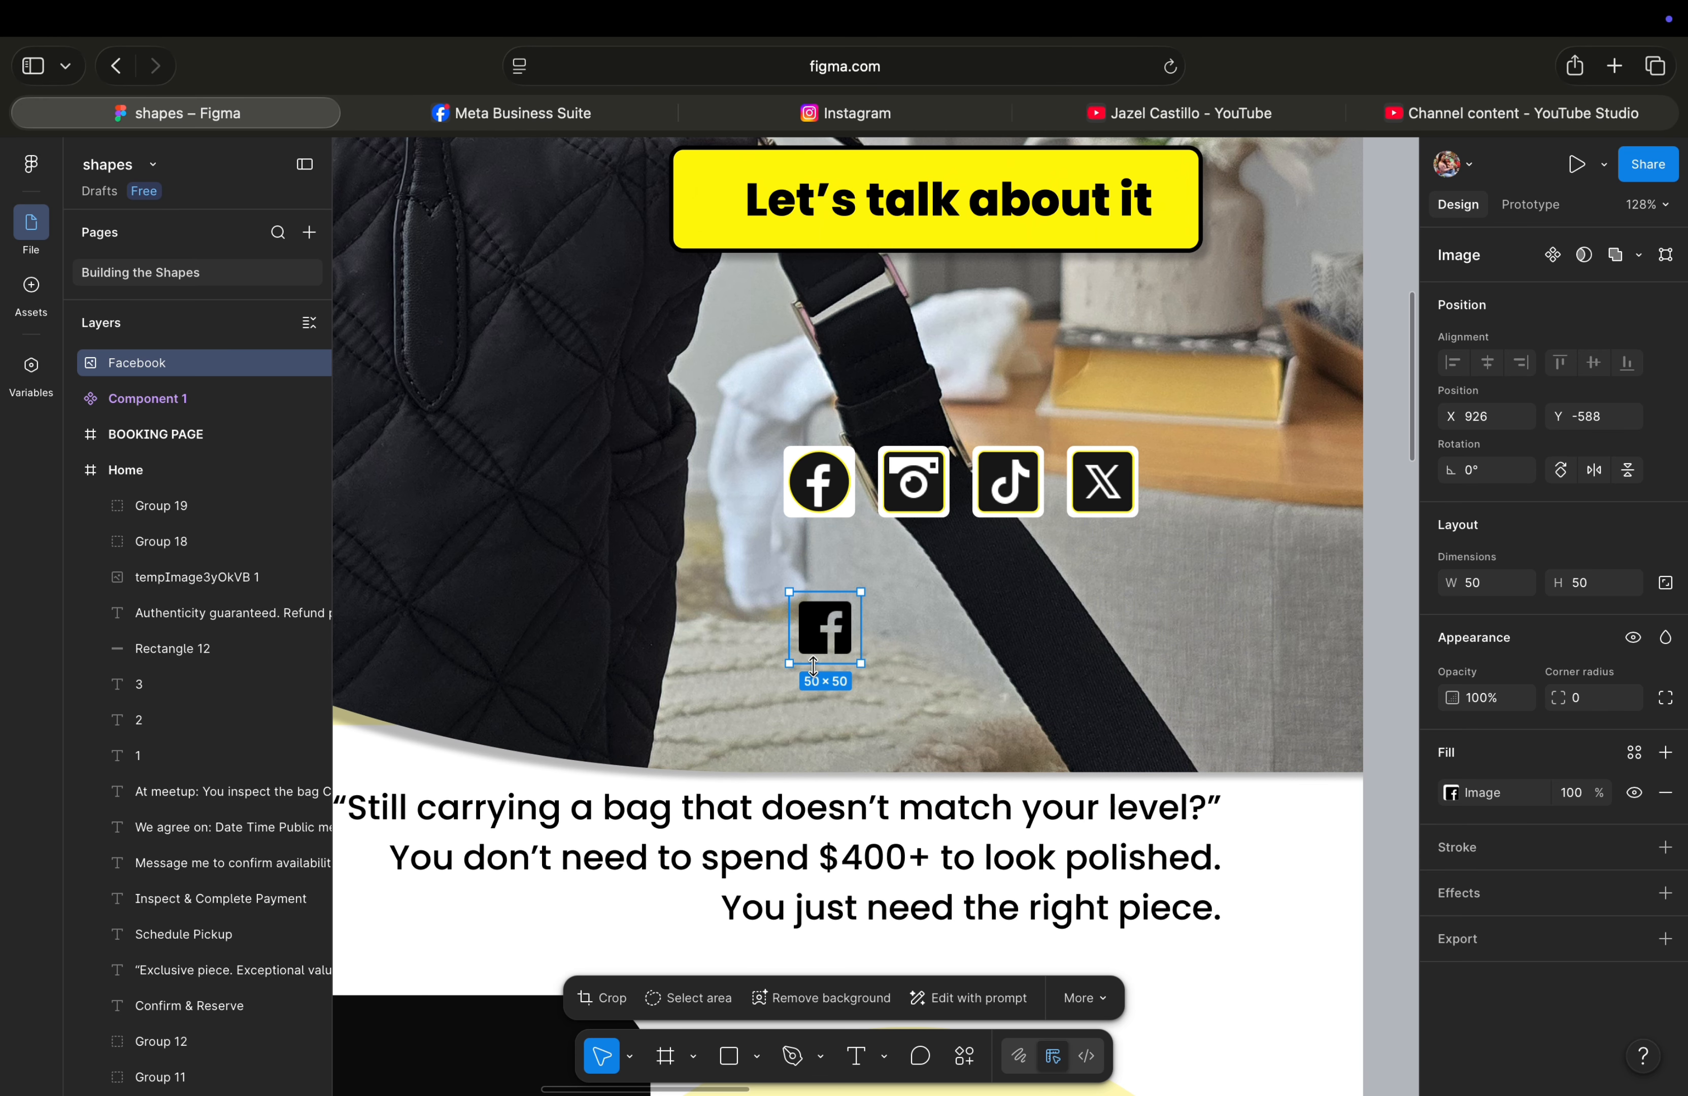
Draw a rectangle about 50 × 51 beside the new Facebook icon, below the row of social icons.
click(736, 1066)
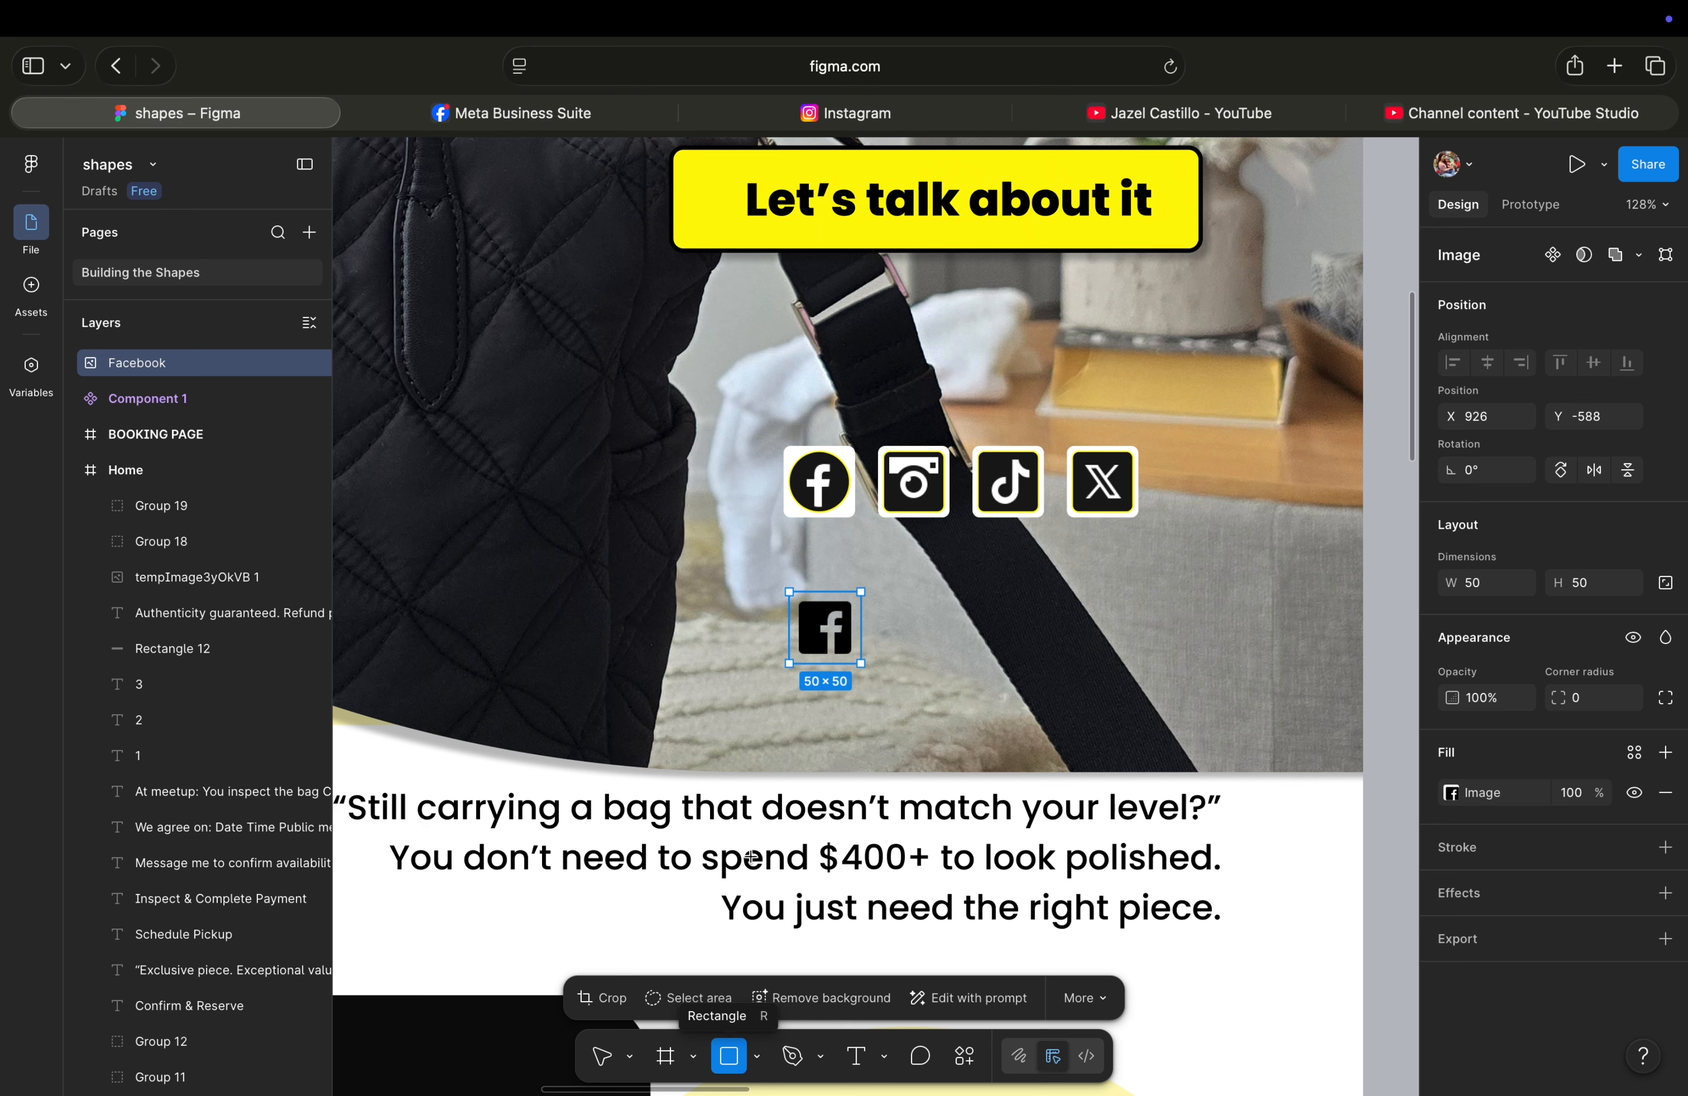
click(757, 1061)
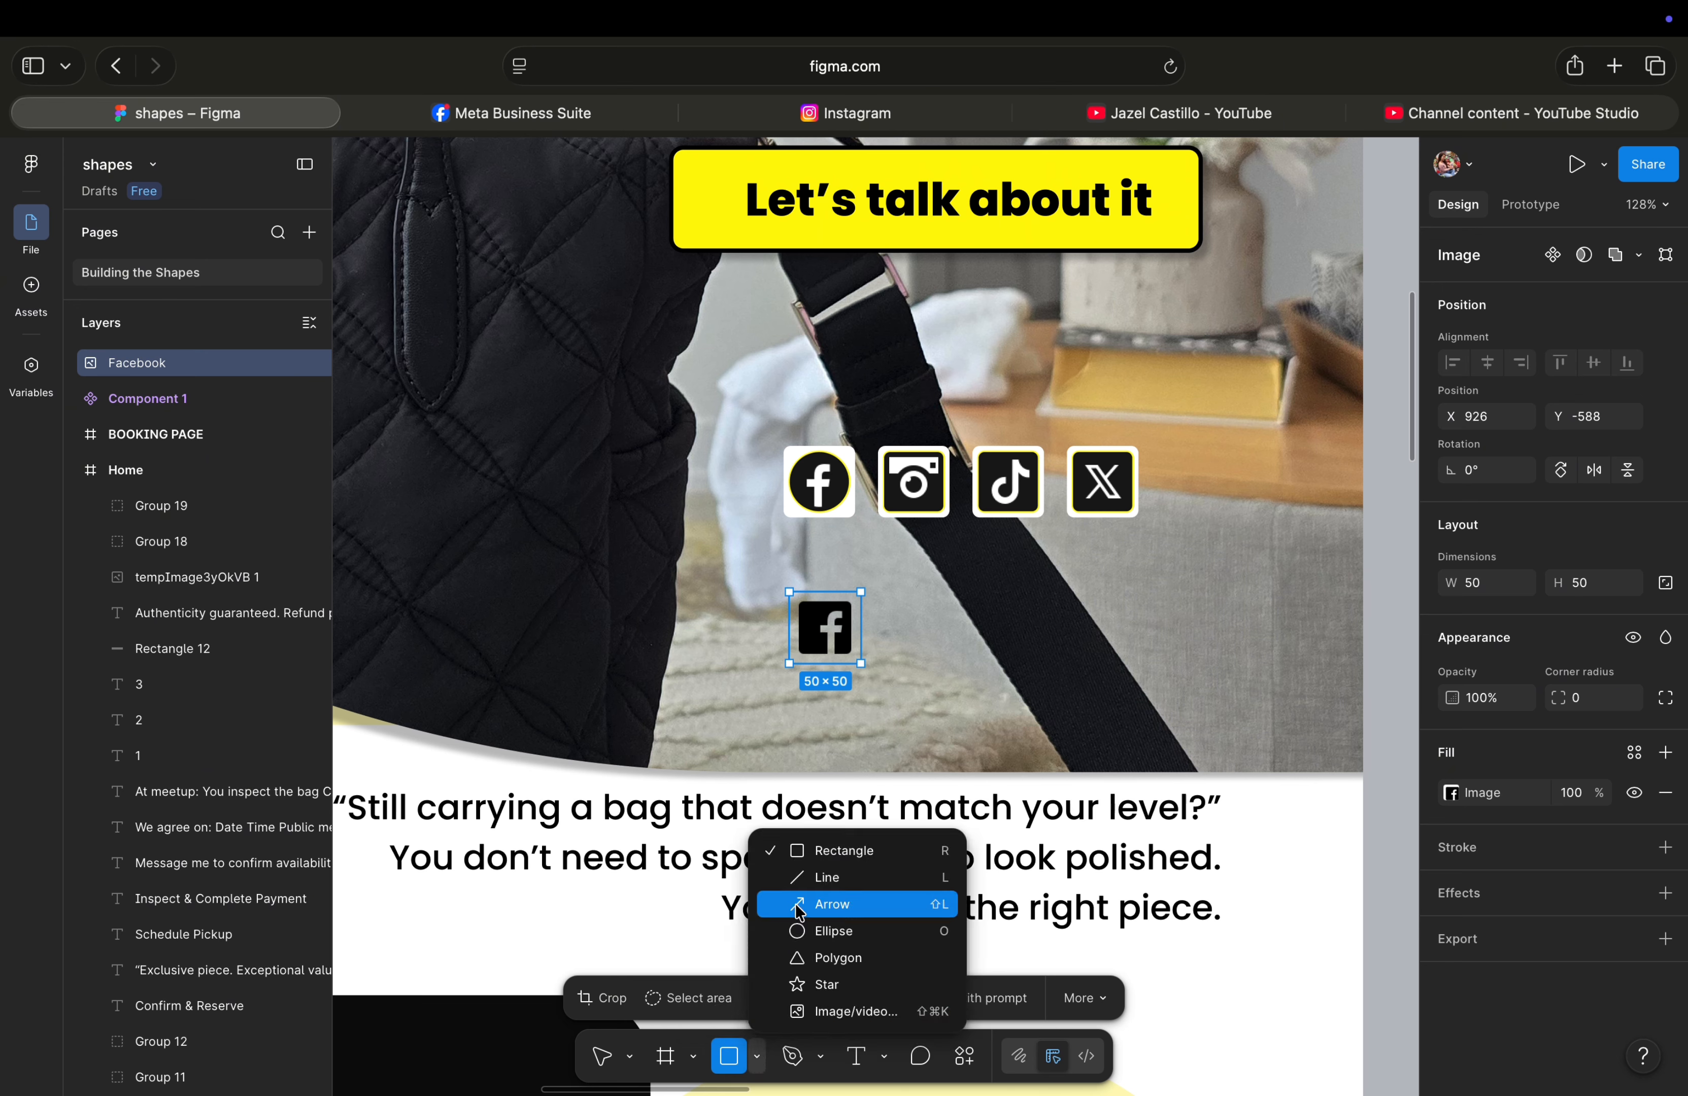
click(735, 1059)
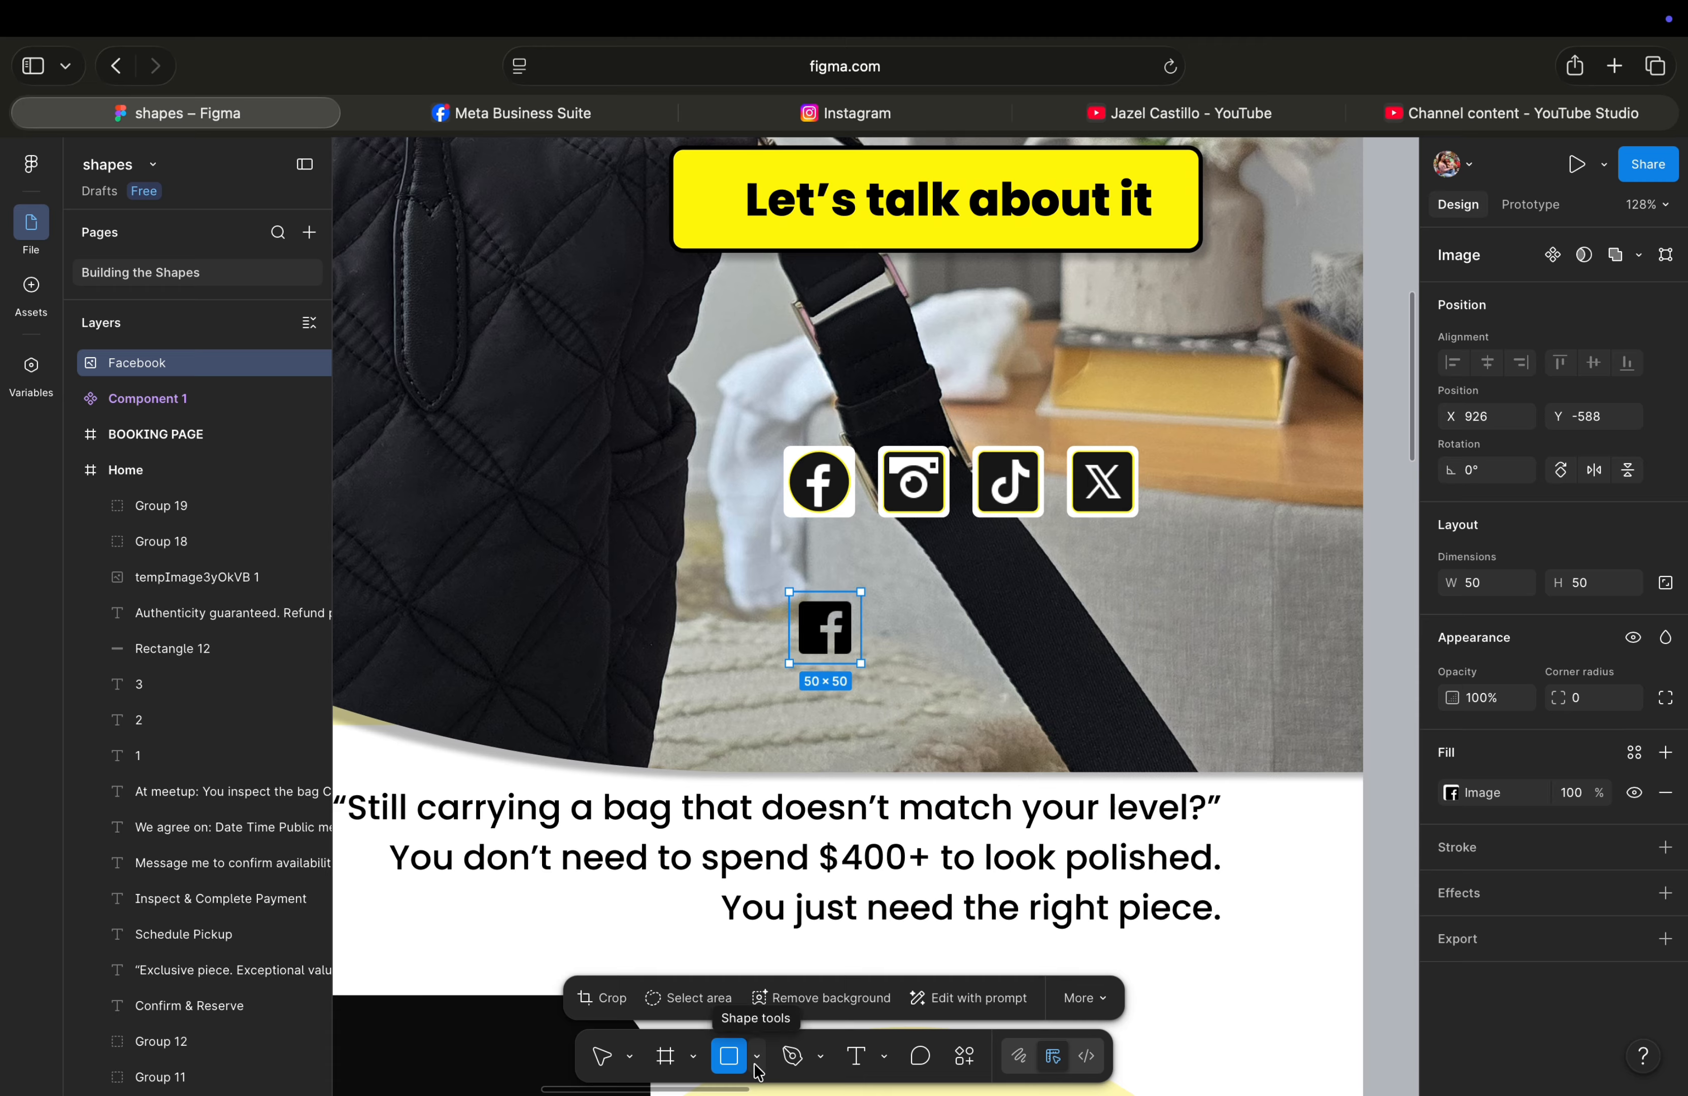
click(757, 1071)
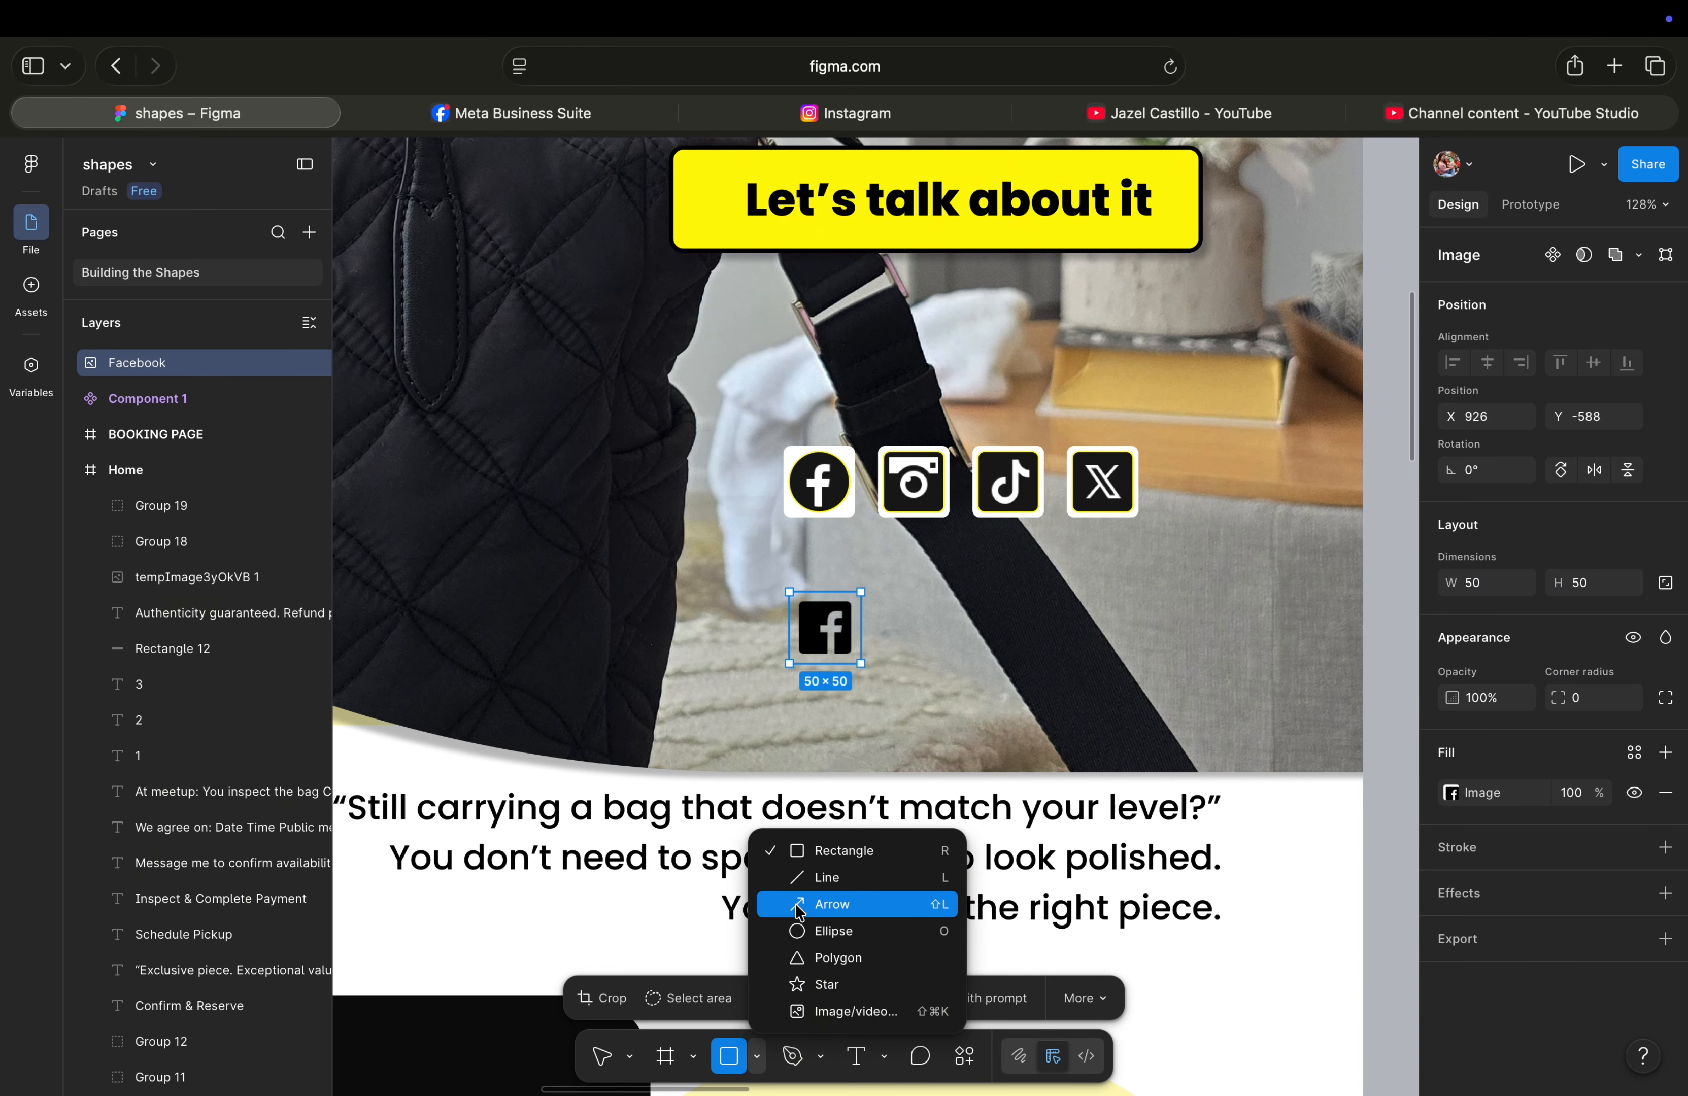
click(811, 852)
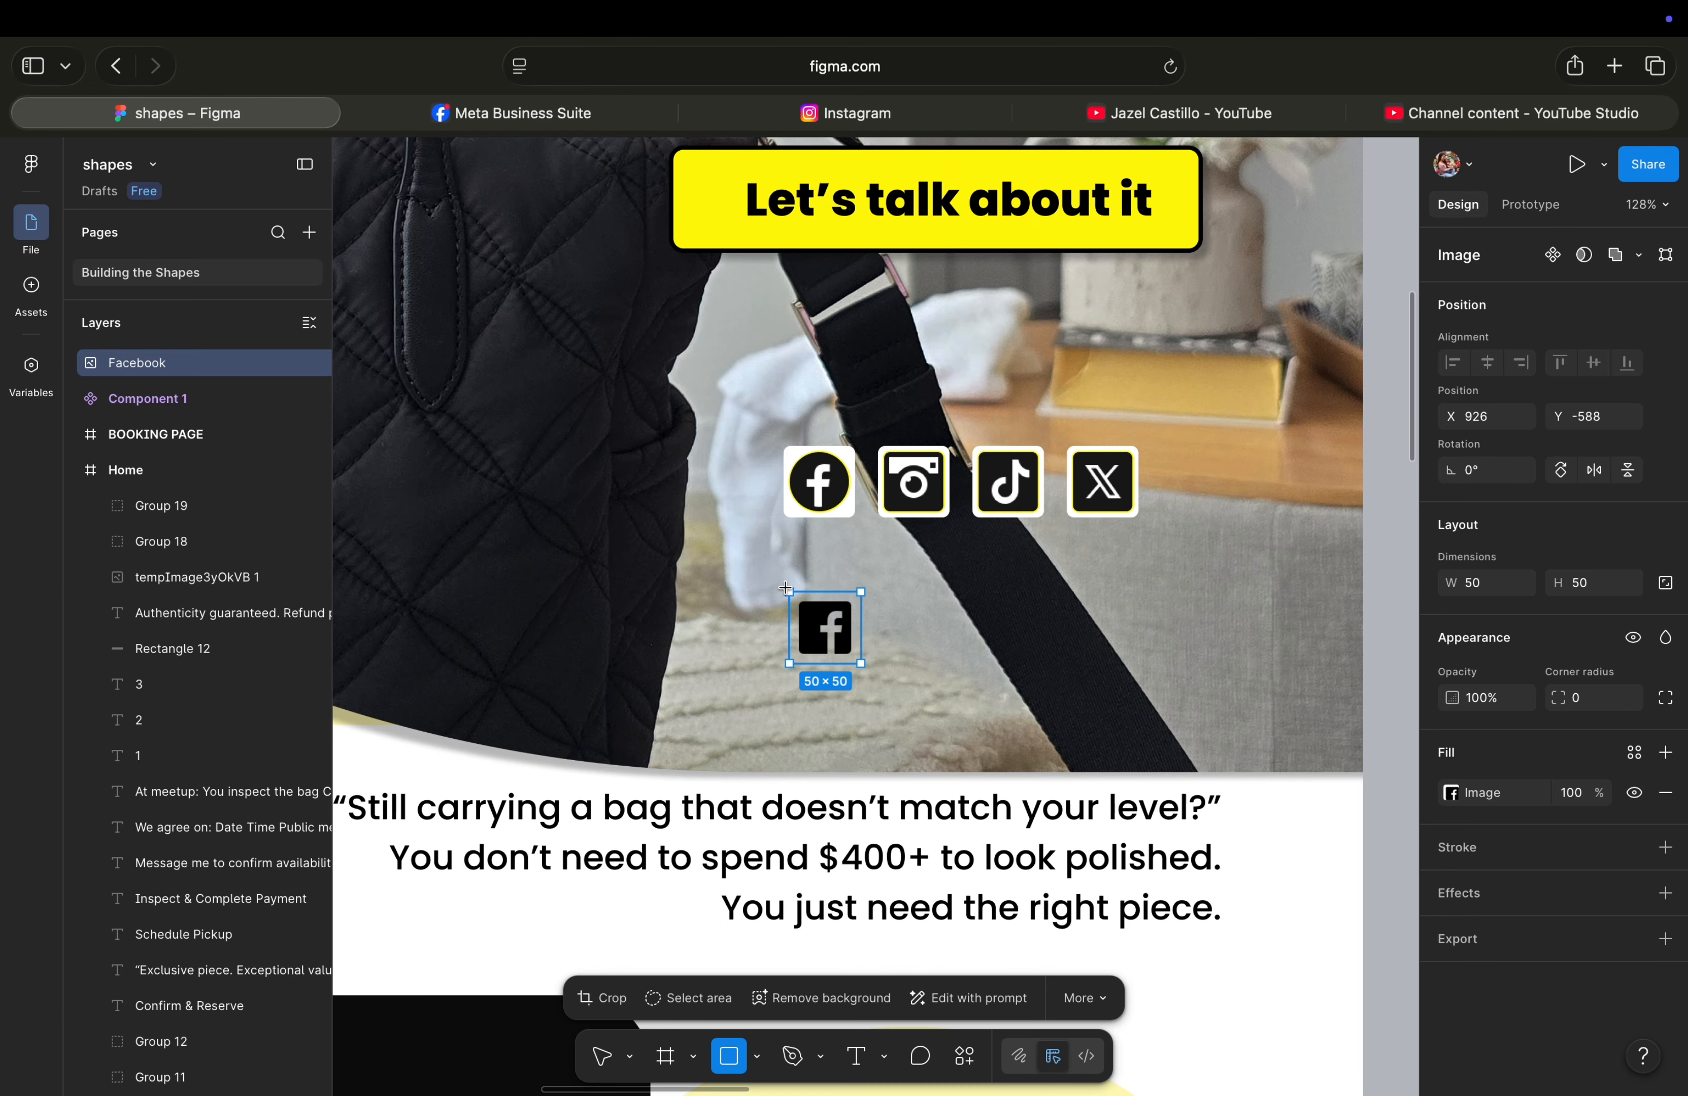
mouse_move(787, 591)
mouse_down()
mouse_move(865, 669)
mouse_move(904, 644)
mouse_up()
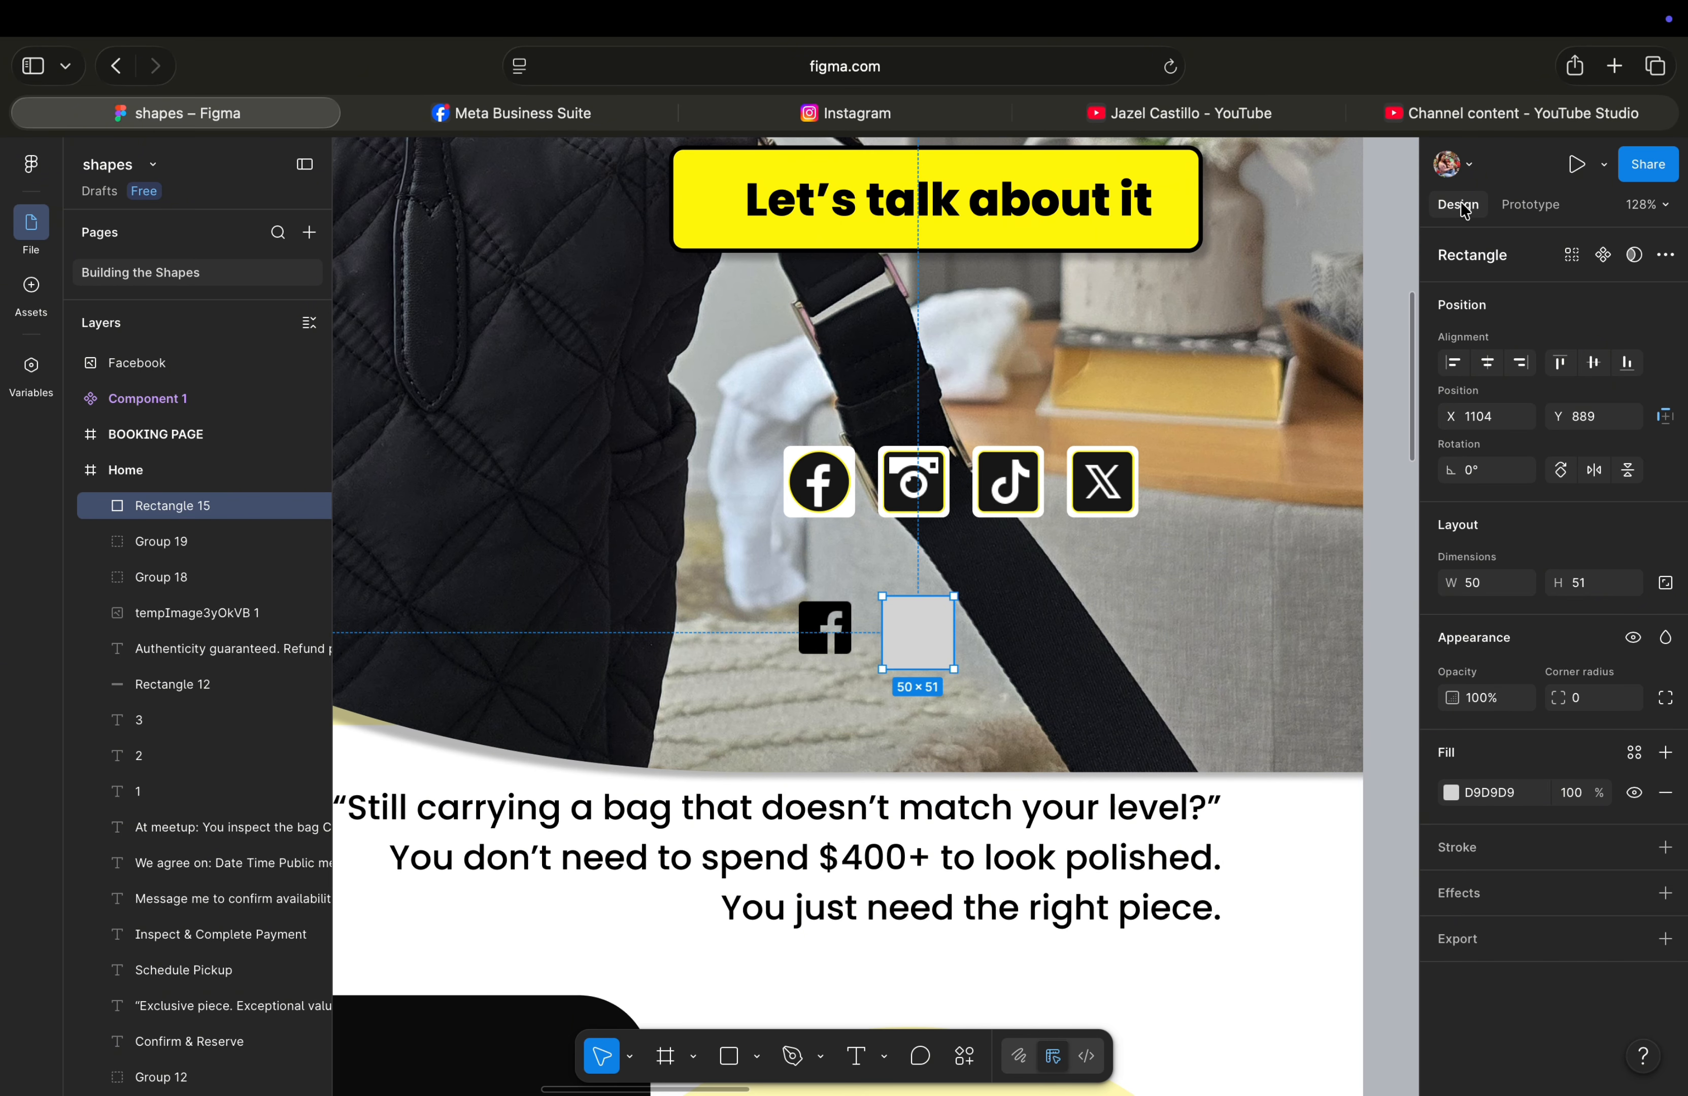
Change the new rectangle's fill to the near-white colour FEFEFE.
click(1484, 793)
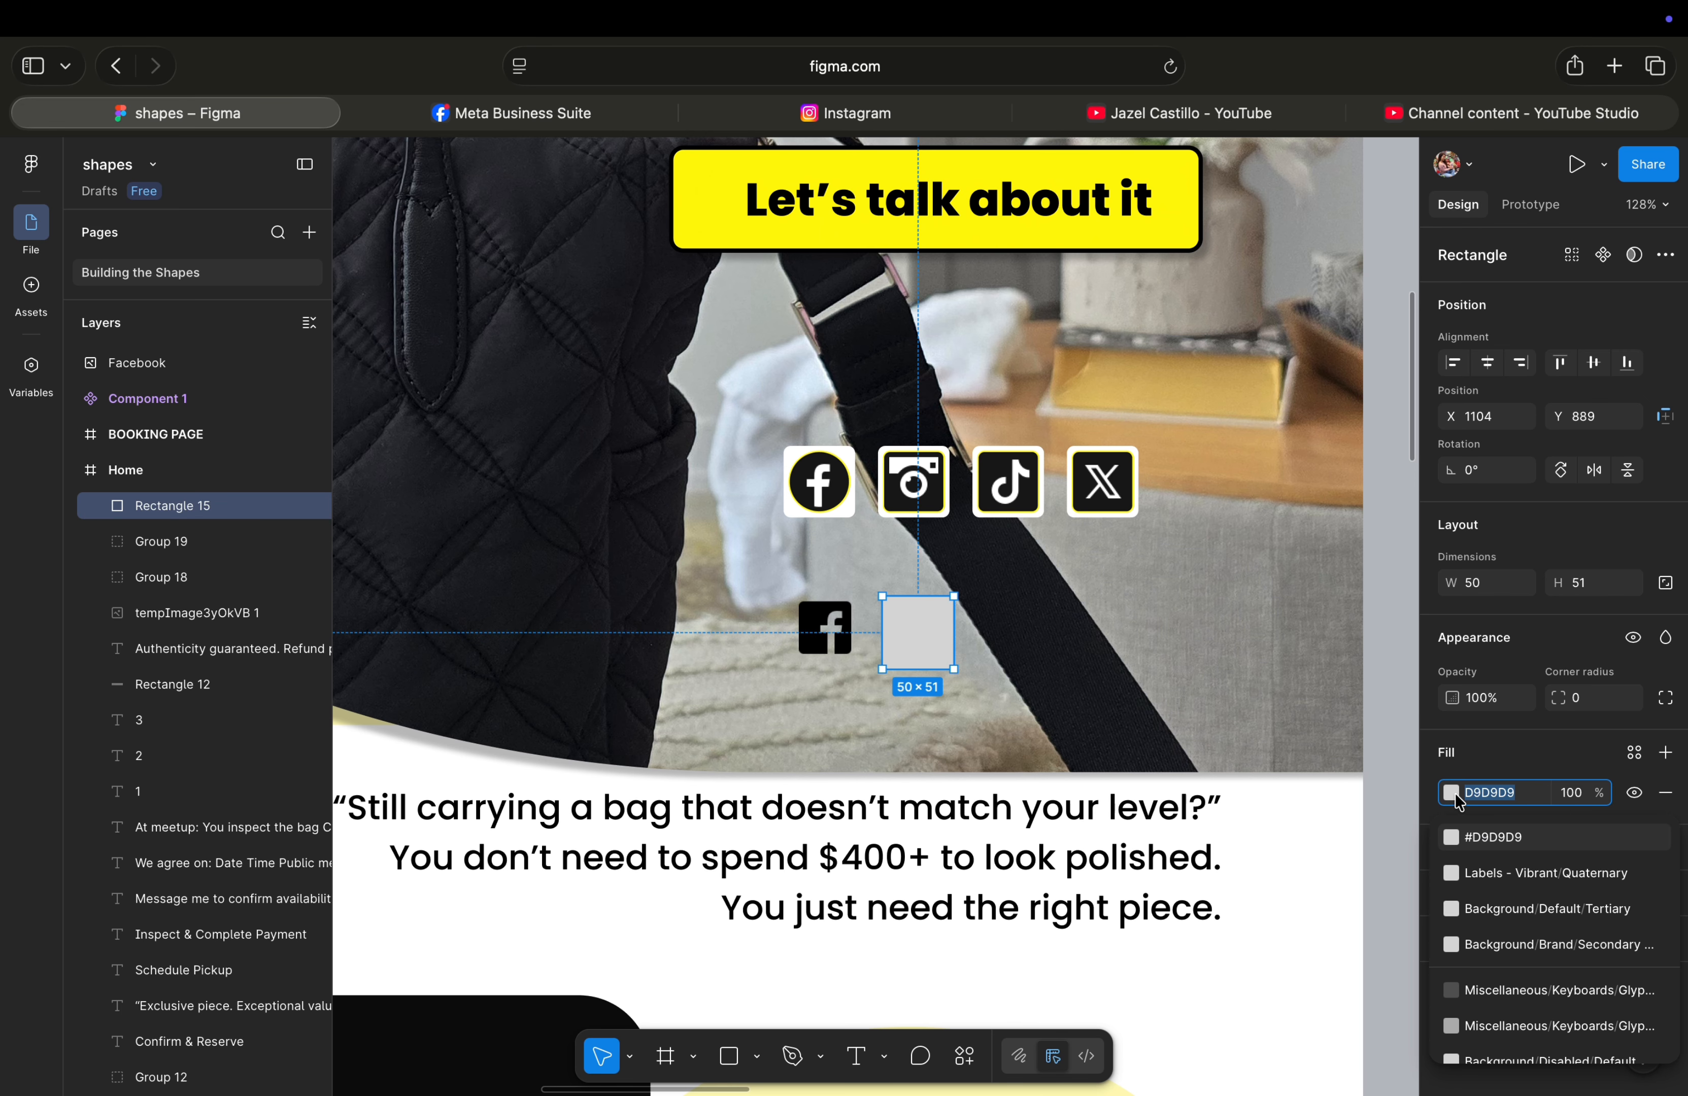
click(1452, 794)
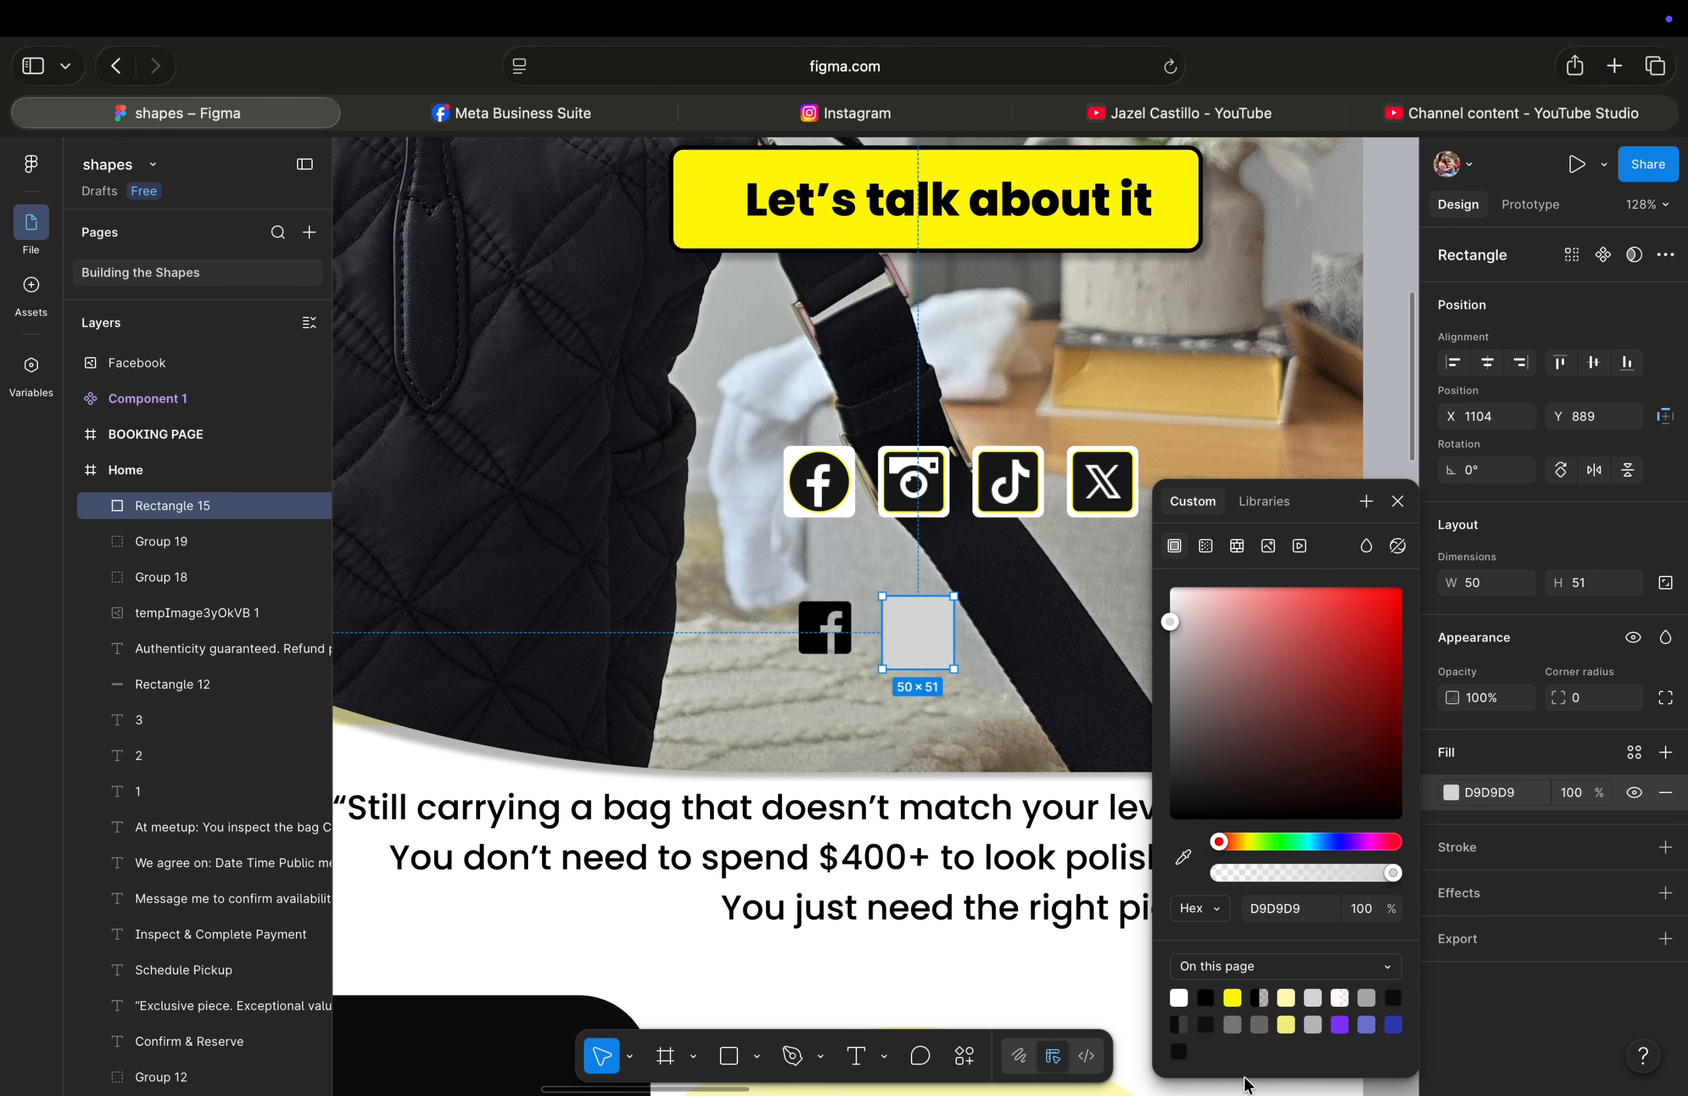
drag(1170, 620, 1167, 595)
click(1398, 504)
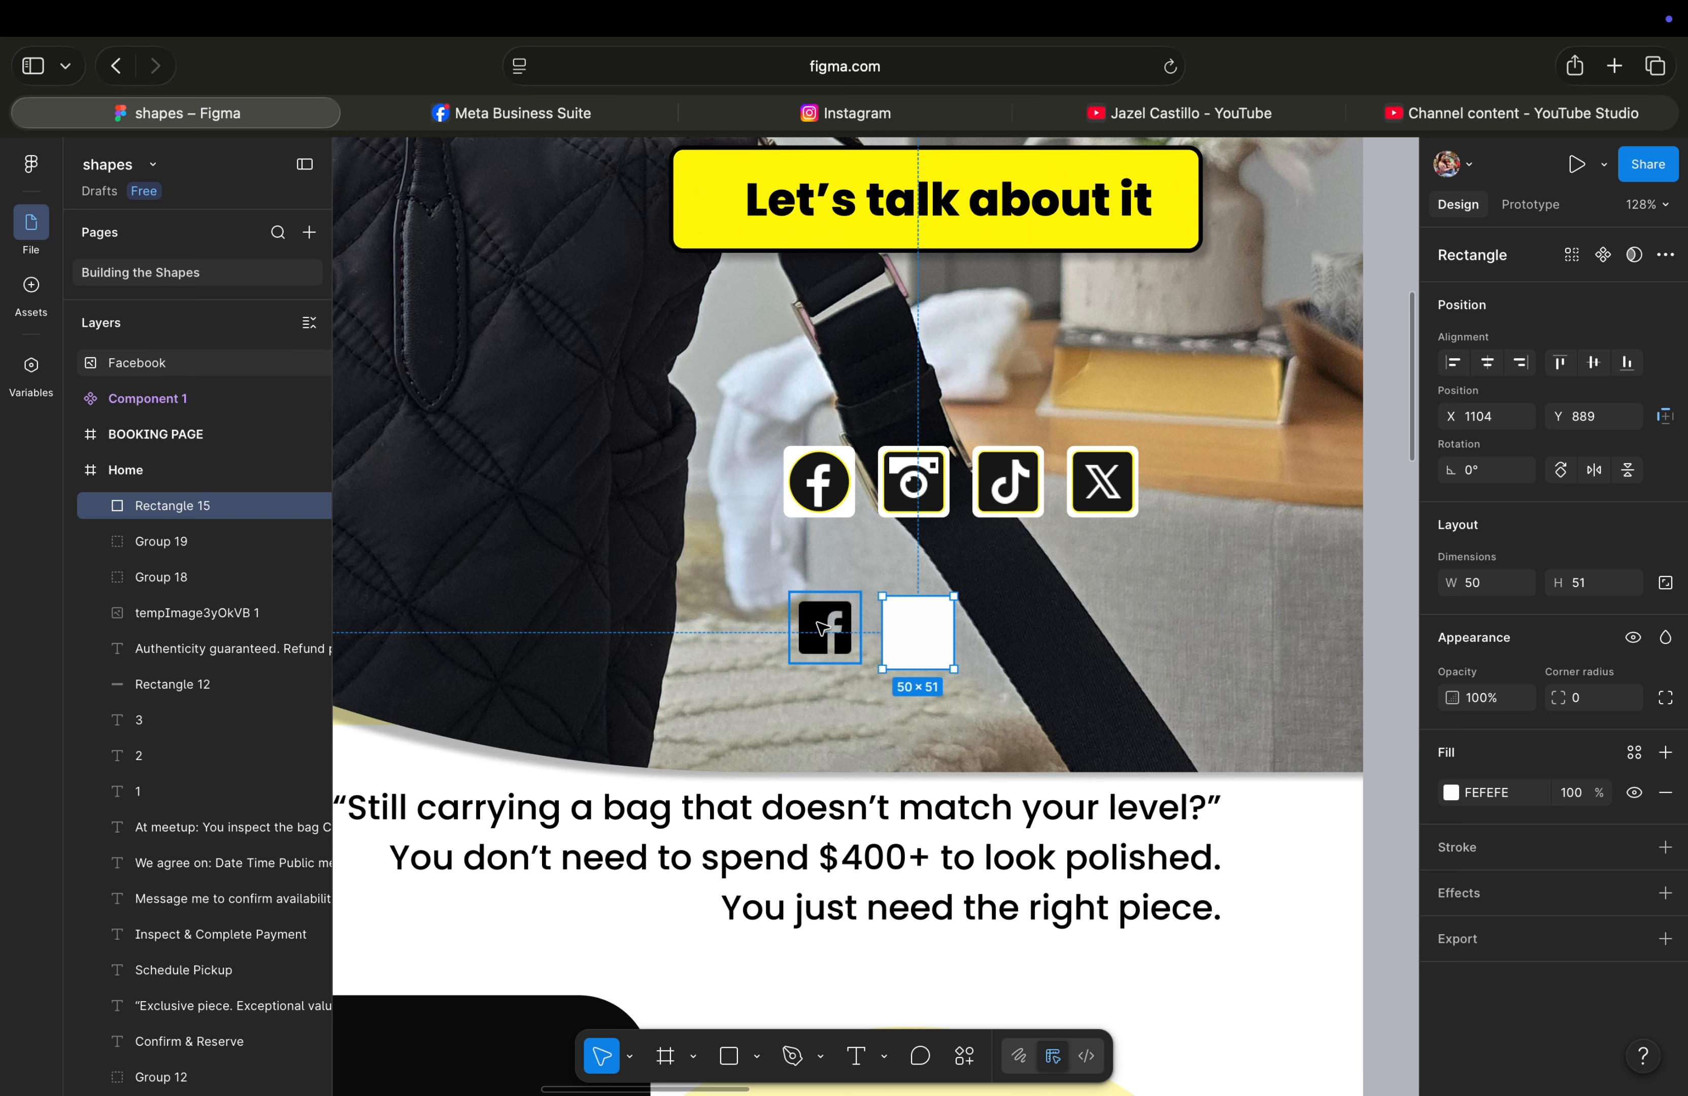
Round all corners of the white rectangle with a radius of 5.
click(1594, 697)
text(5)
key(Return)
scroll(890, 662, up, 2)
Set the bag photo's top-right and bottom-left corner radii to 5.
click(983, 718)
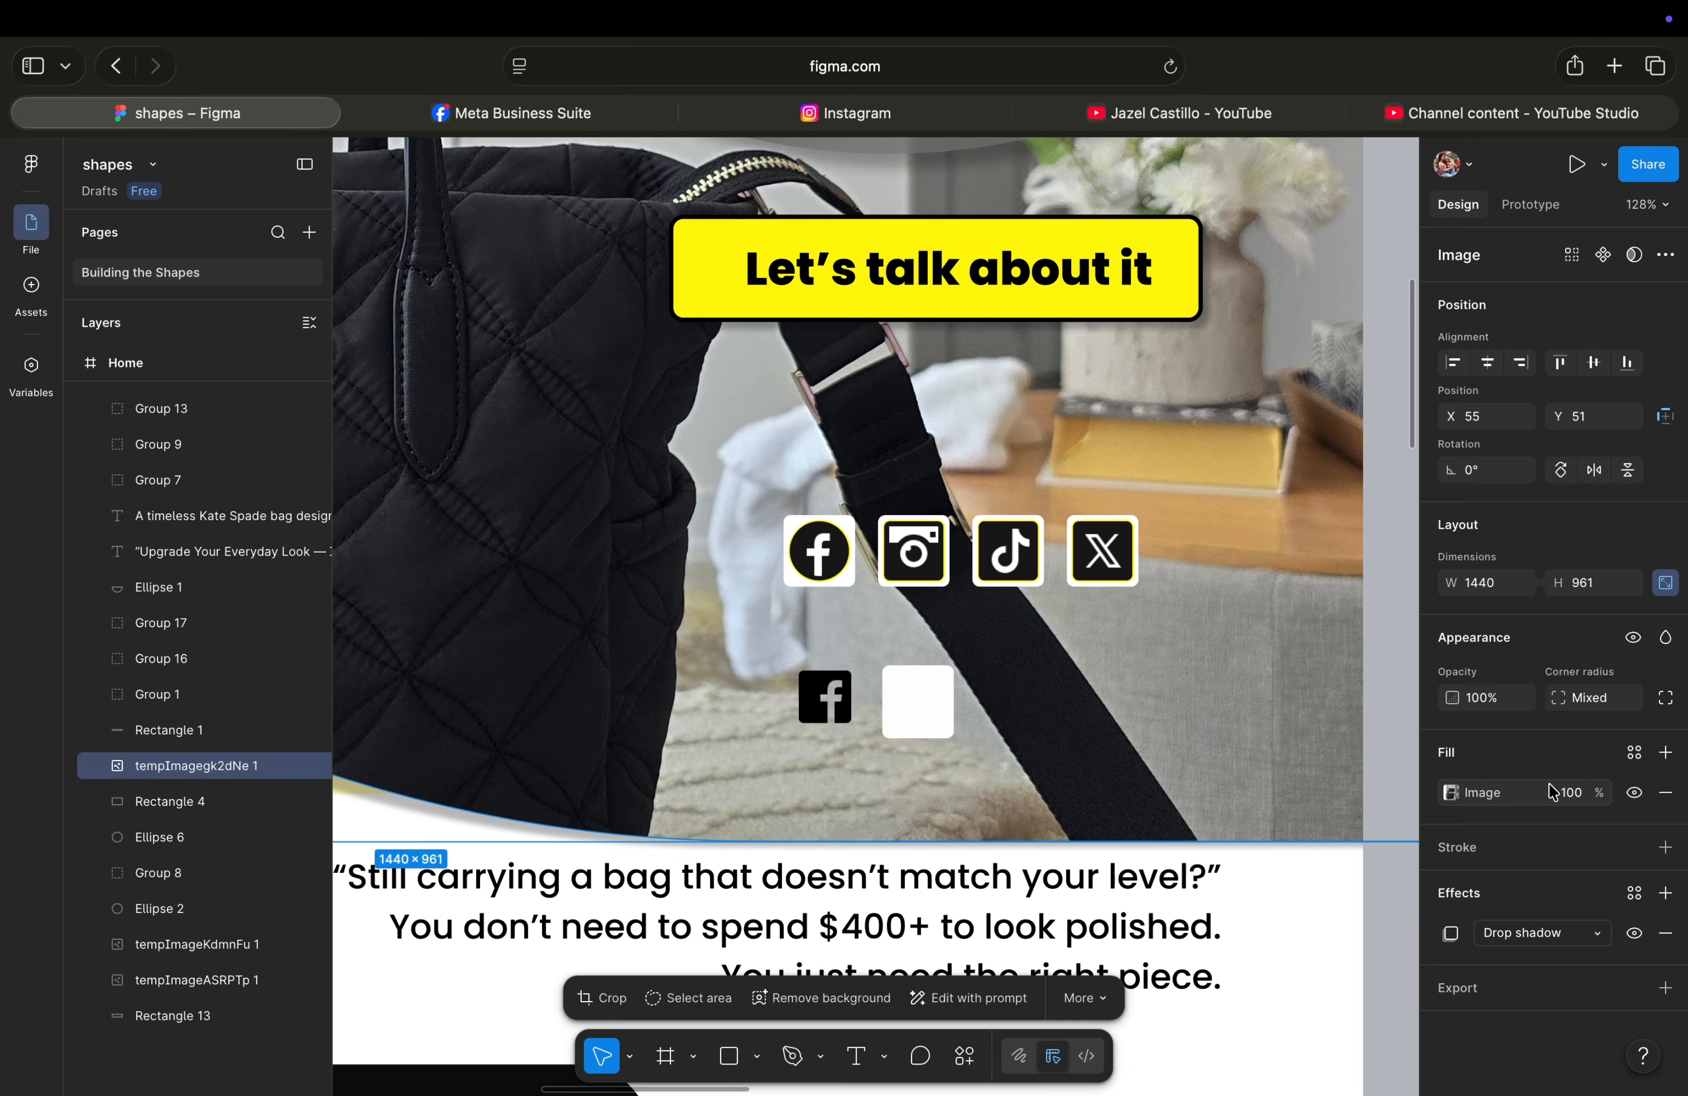
click(1666, 702)
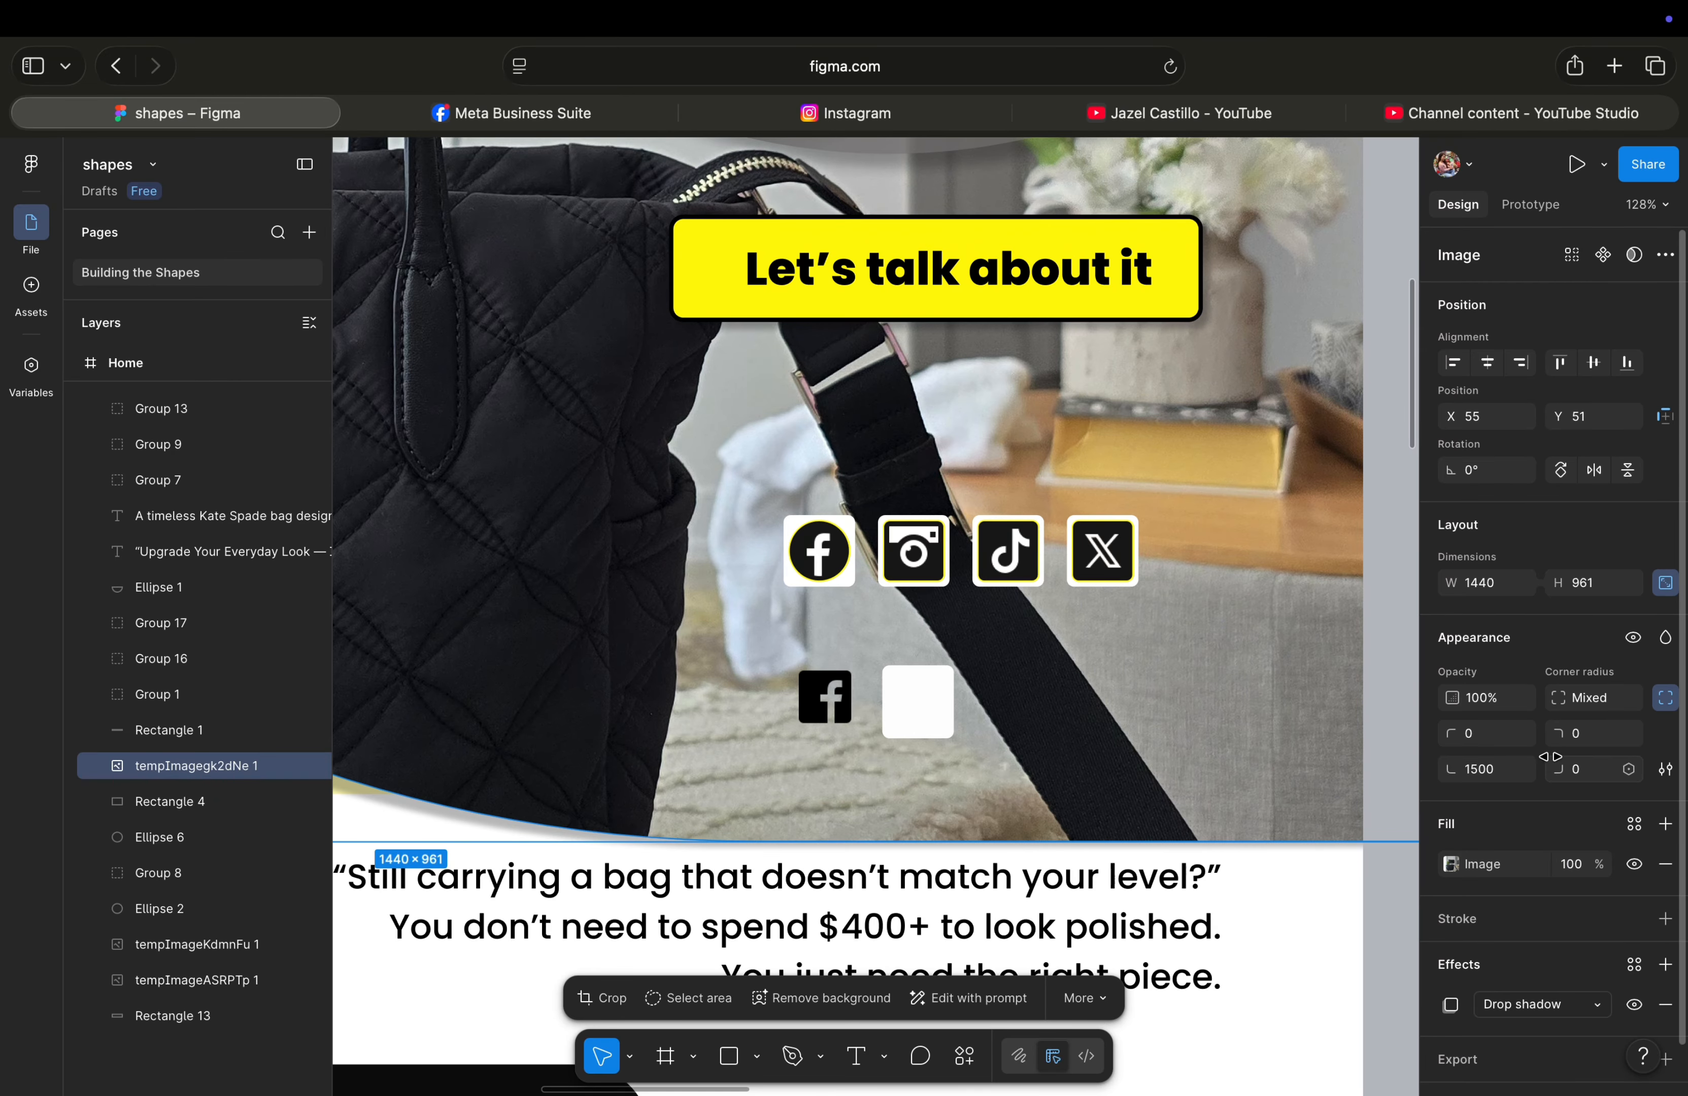
click(1577, 737)
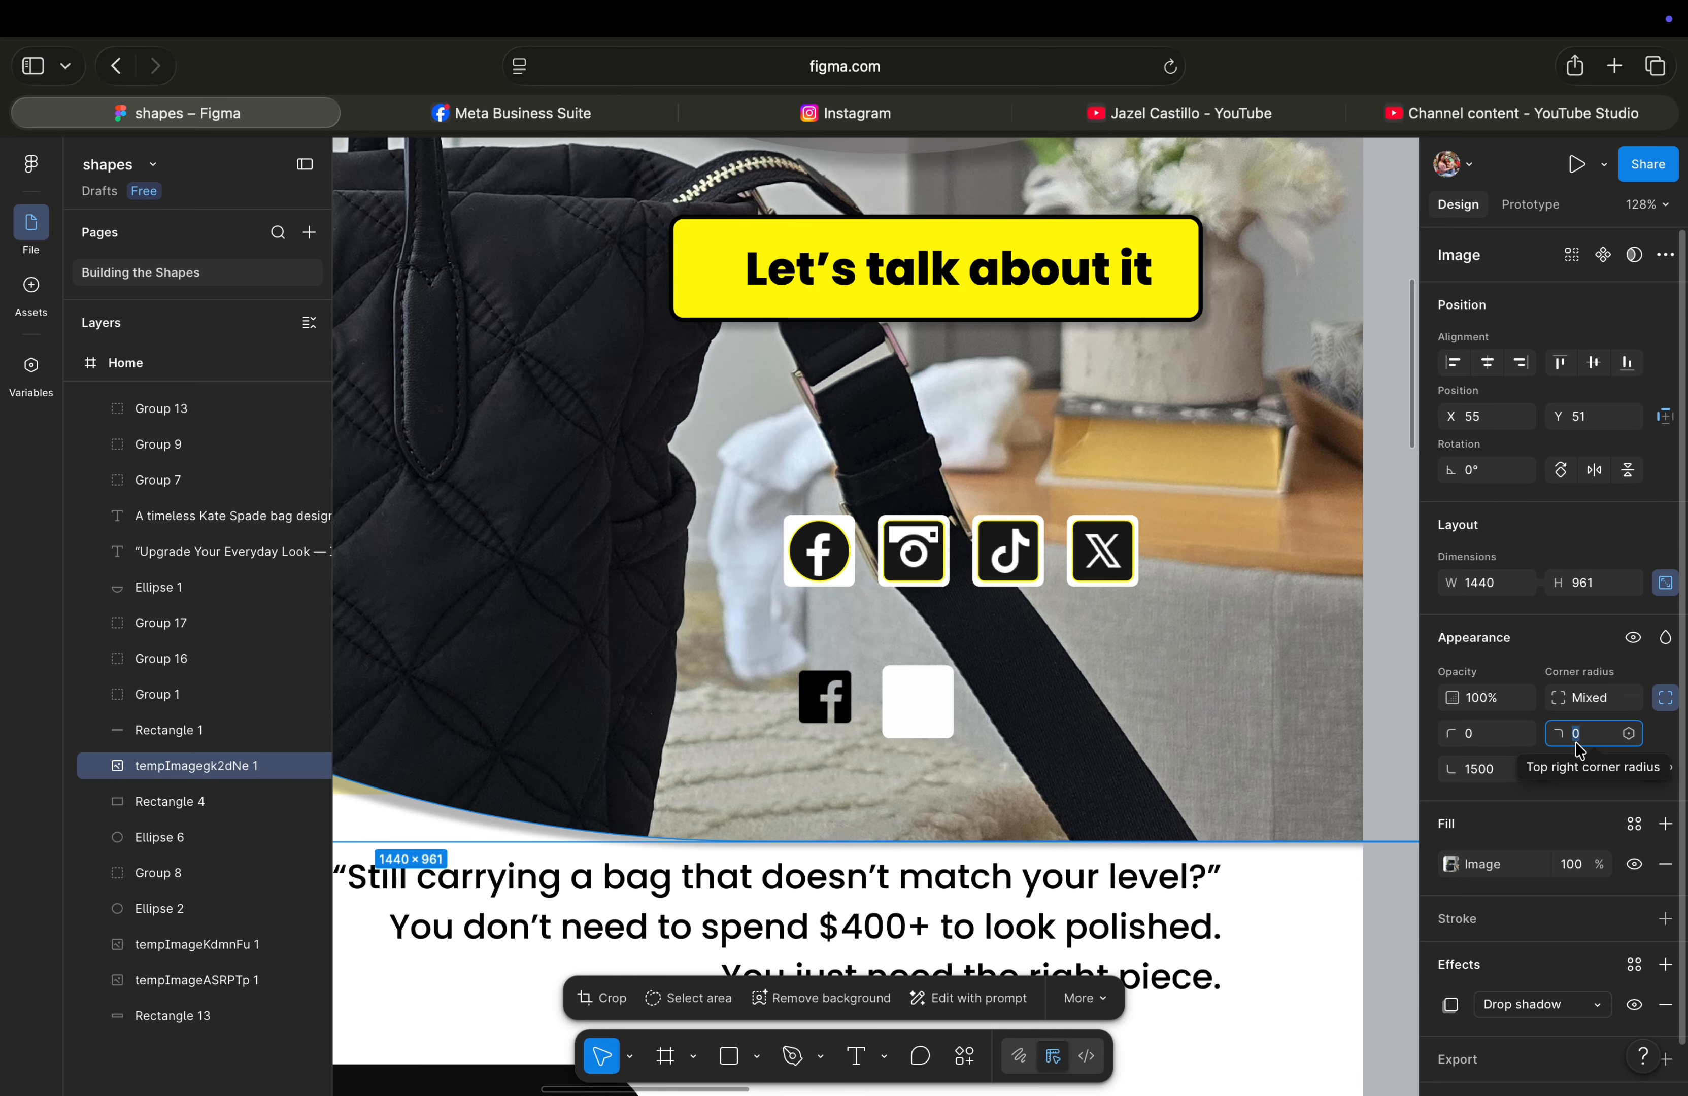
text(5)
click(1500, 778)
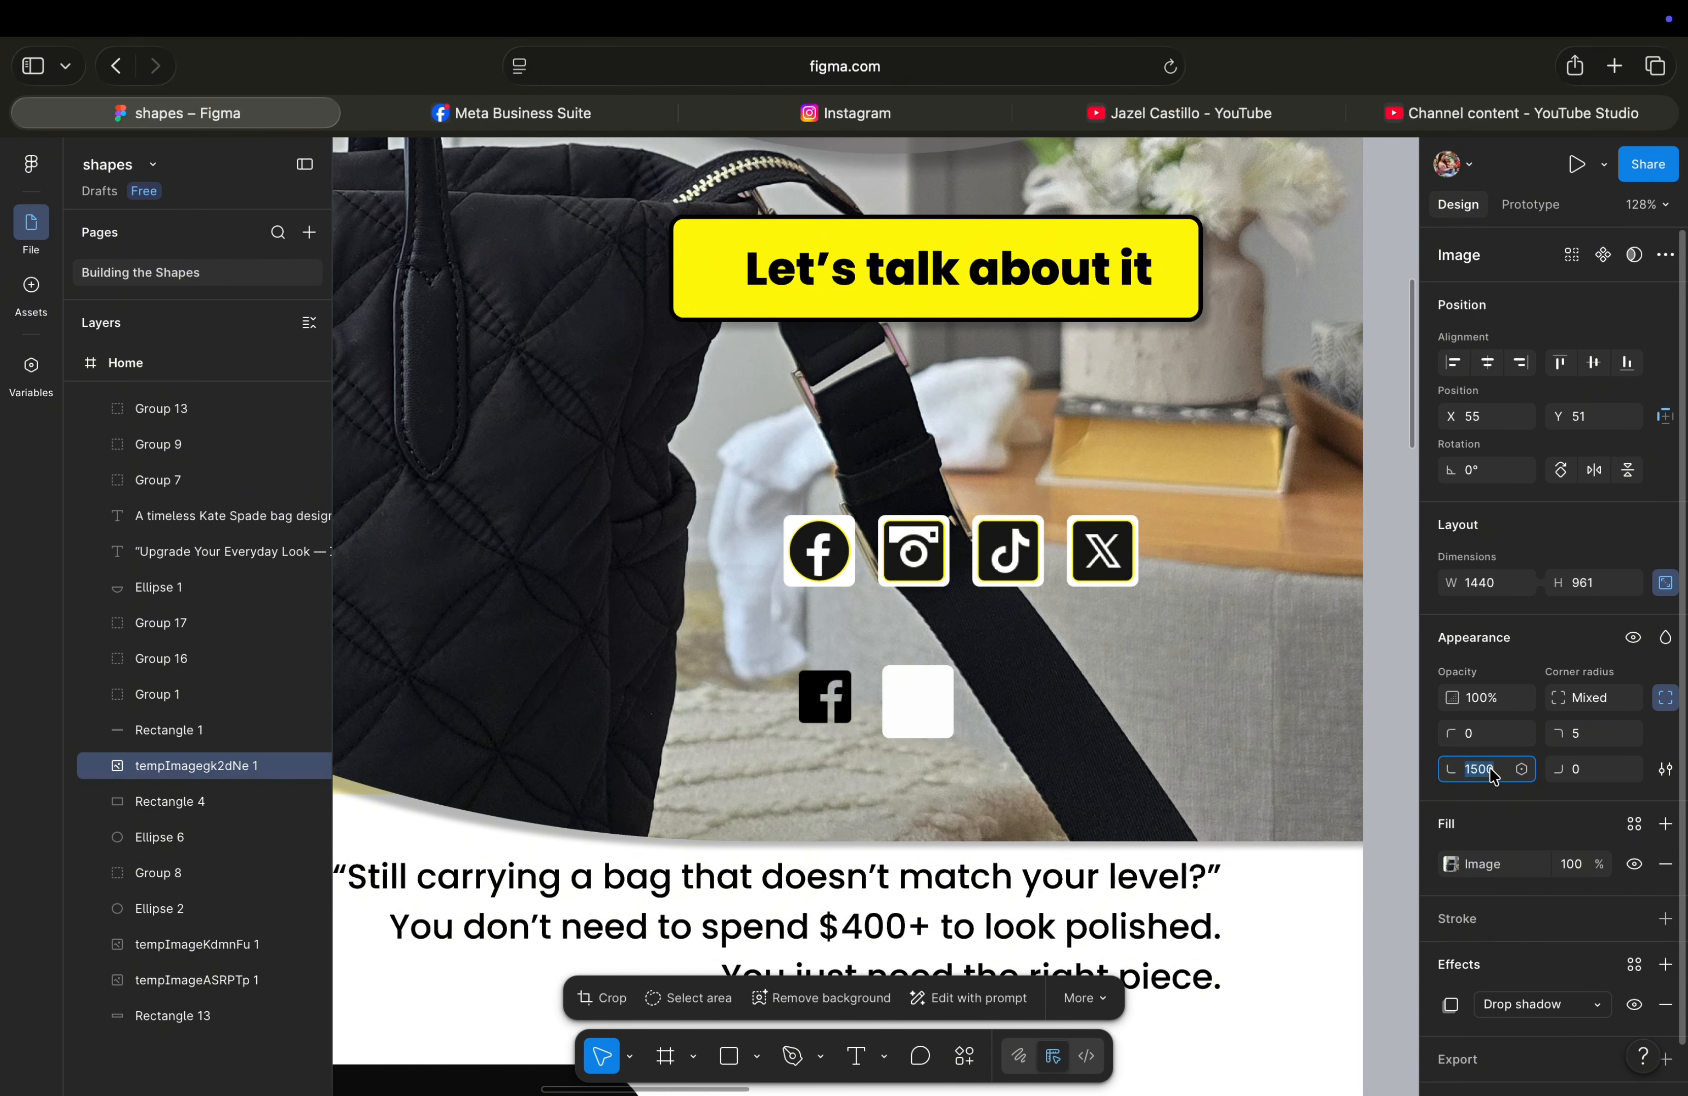
text(5)
key(Return)
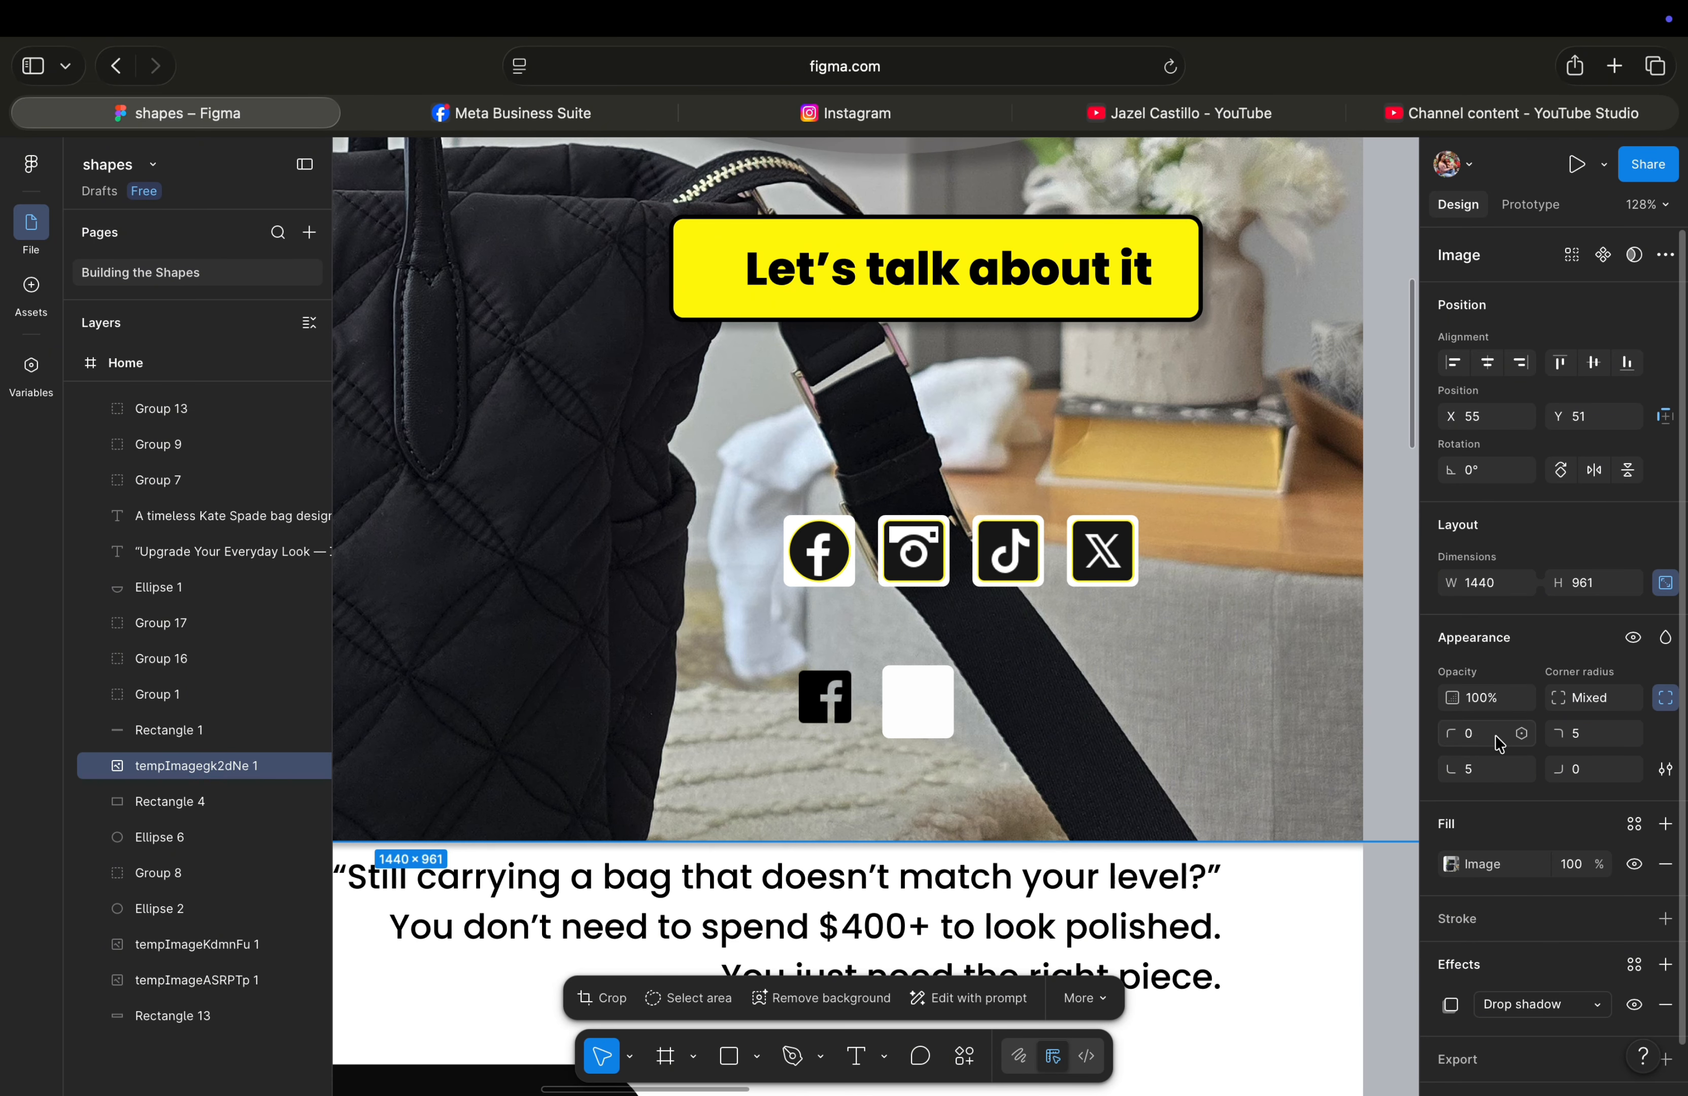
Set the white rectangle's top-right corner radius to 5 and its bottom-right and top-left radii to 0.
click(943, 701)
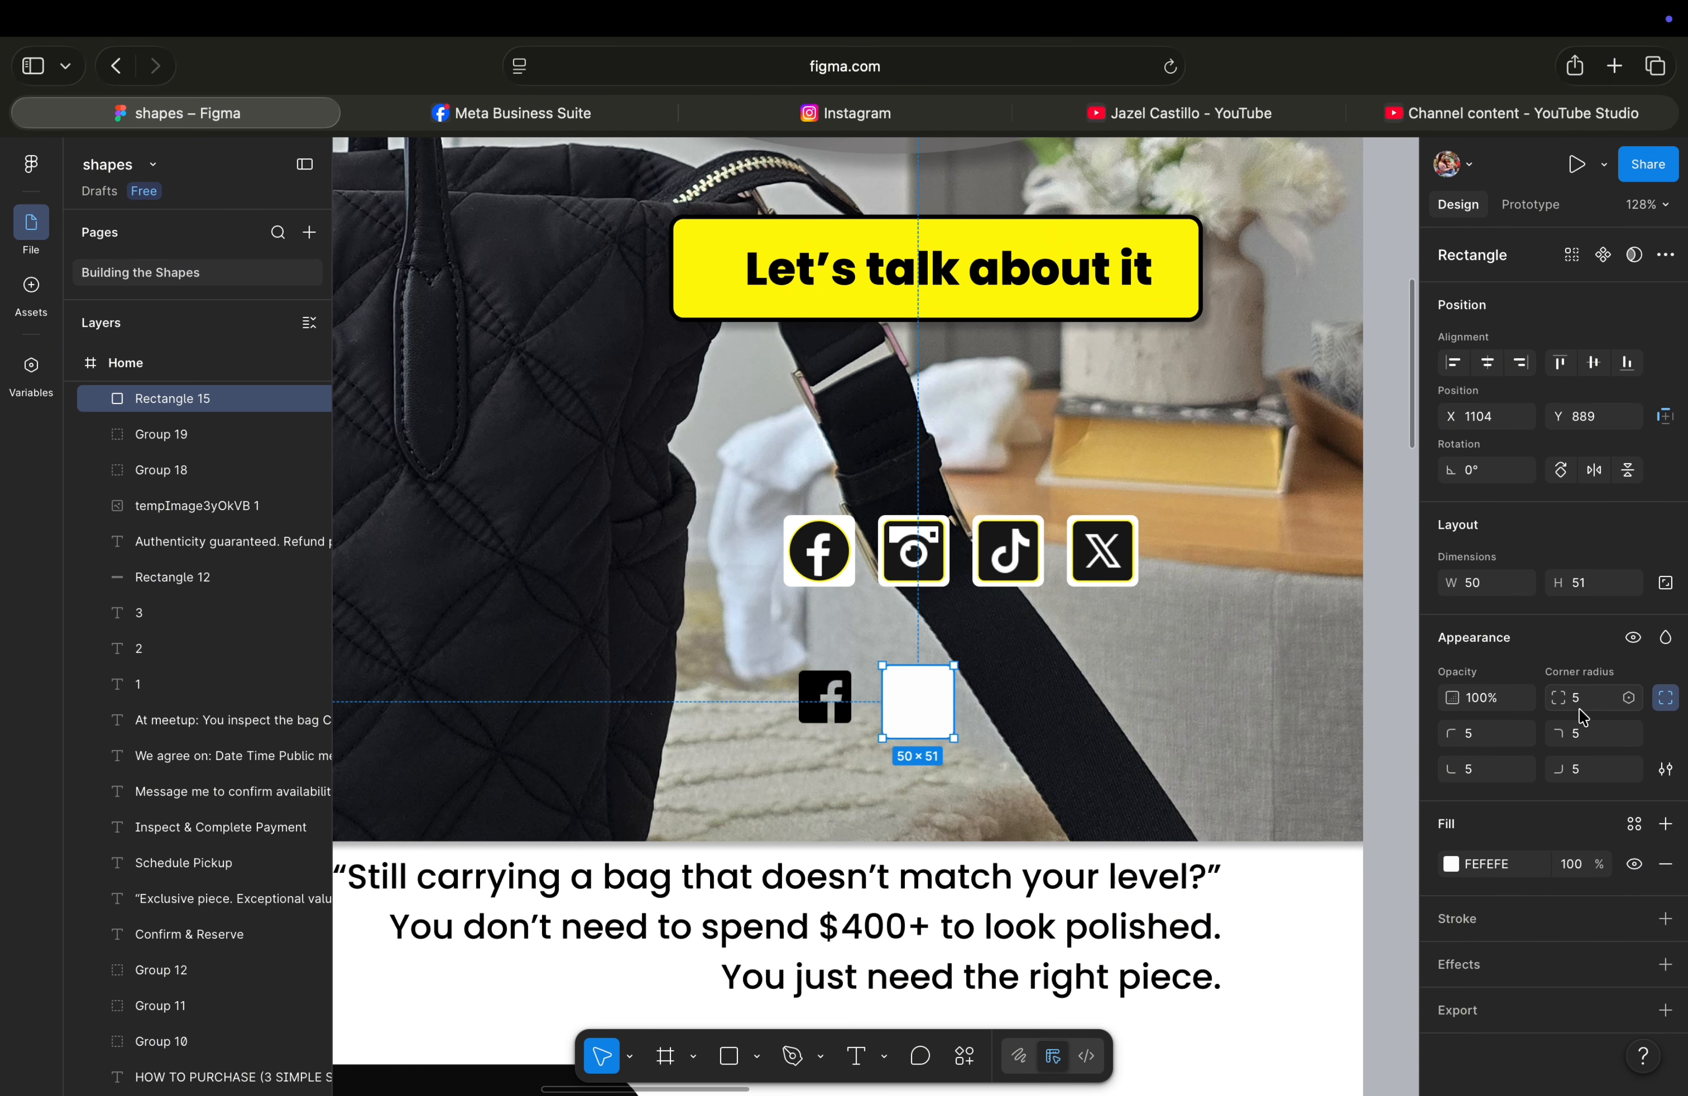
click(1586, 739)
text(5)
click(1593, 773)
text(0)
click(1469, 733)
text(0)
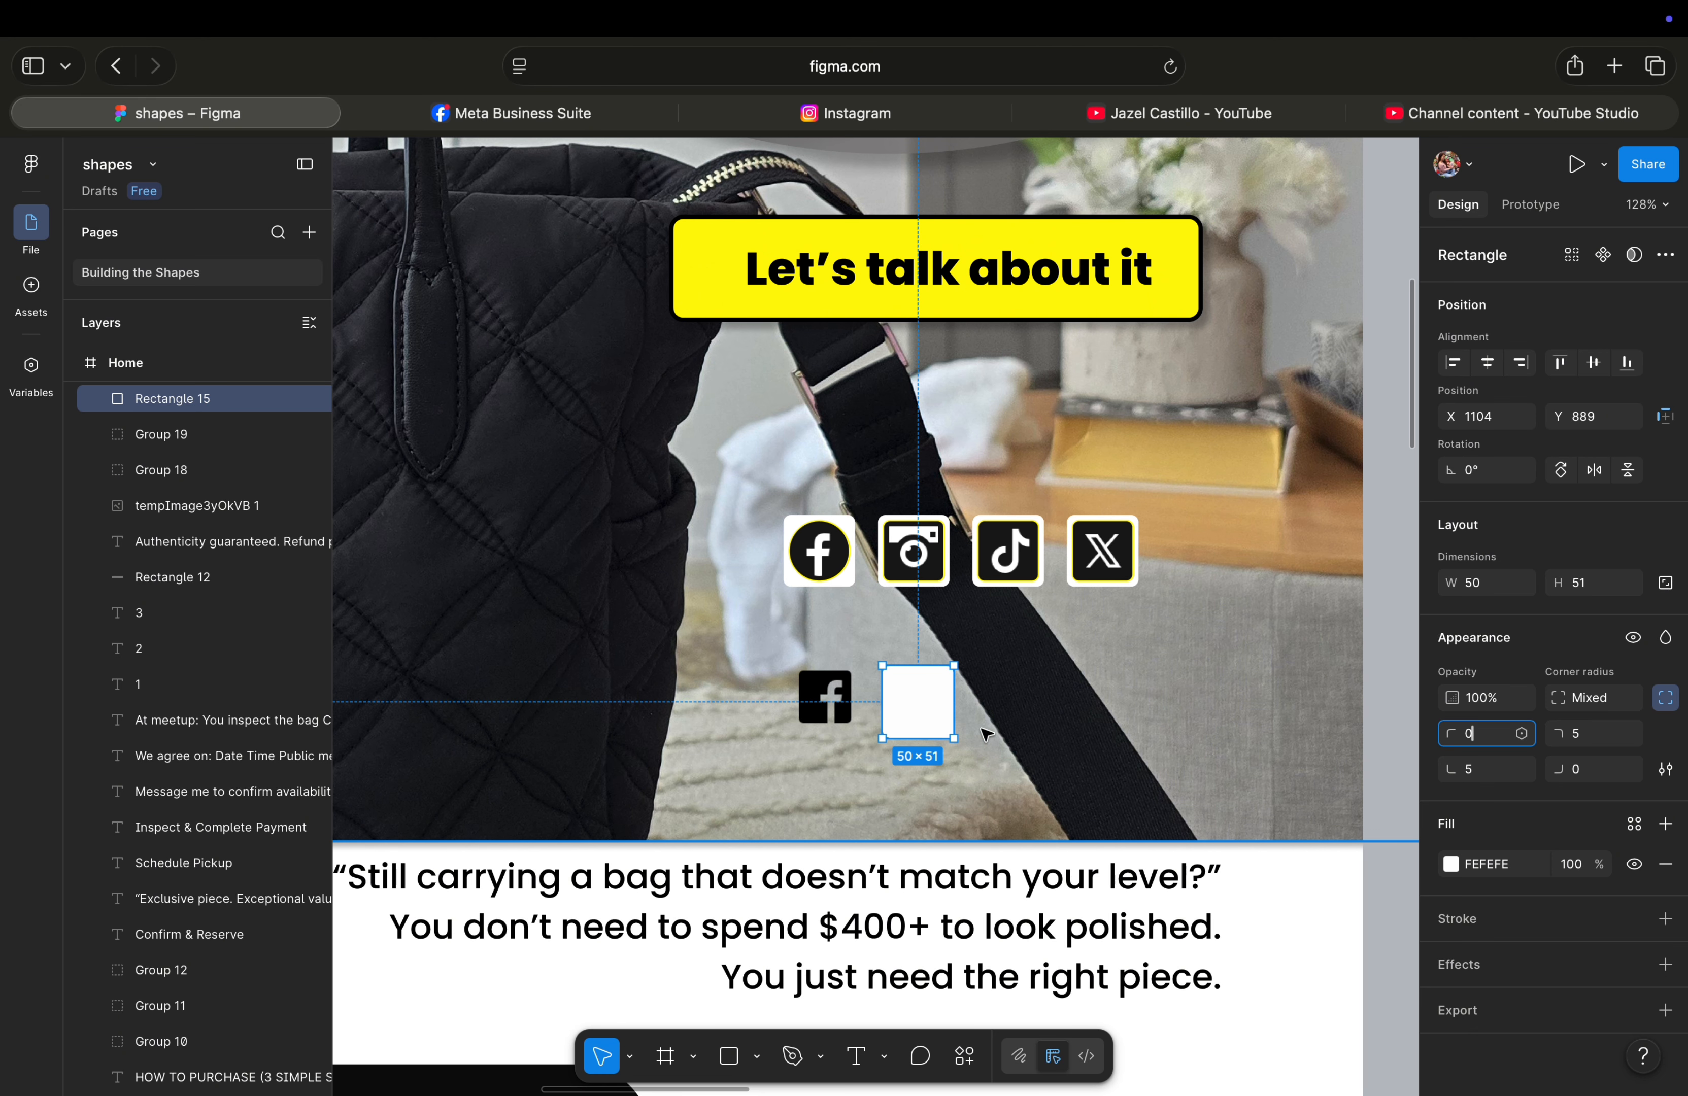
scroll(938, 716, up, 1)
scroll(938, 716, up, 5)
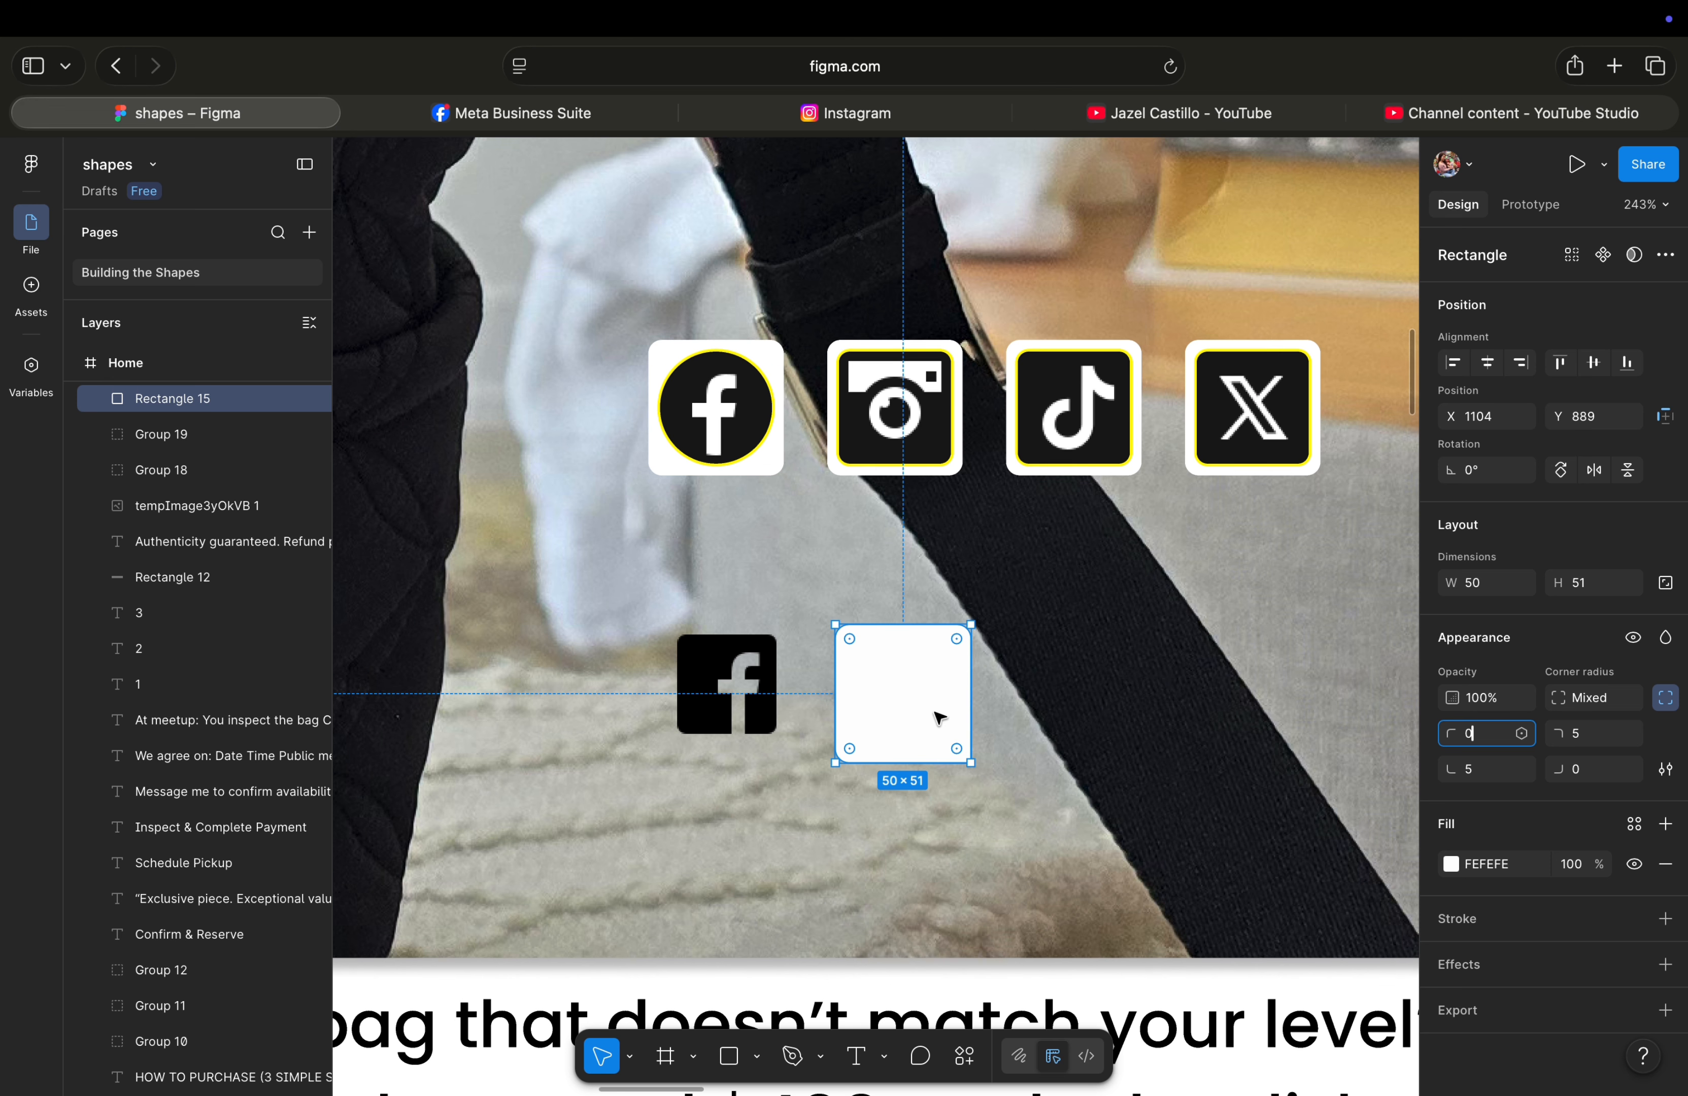
click(1108, 716)
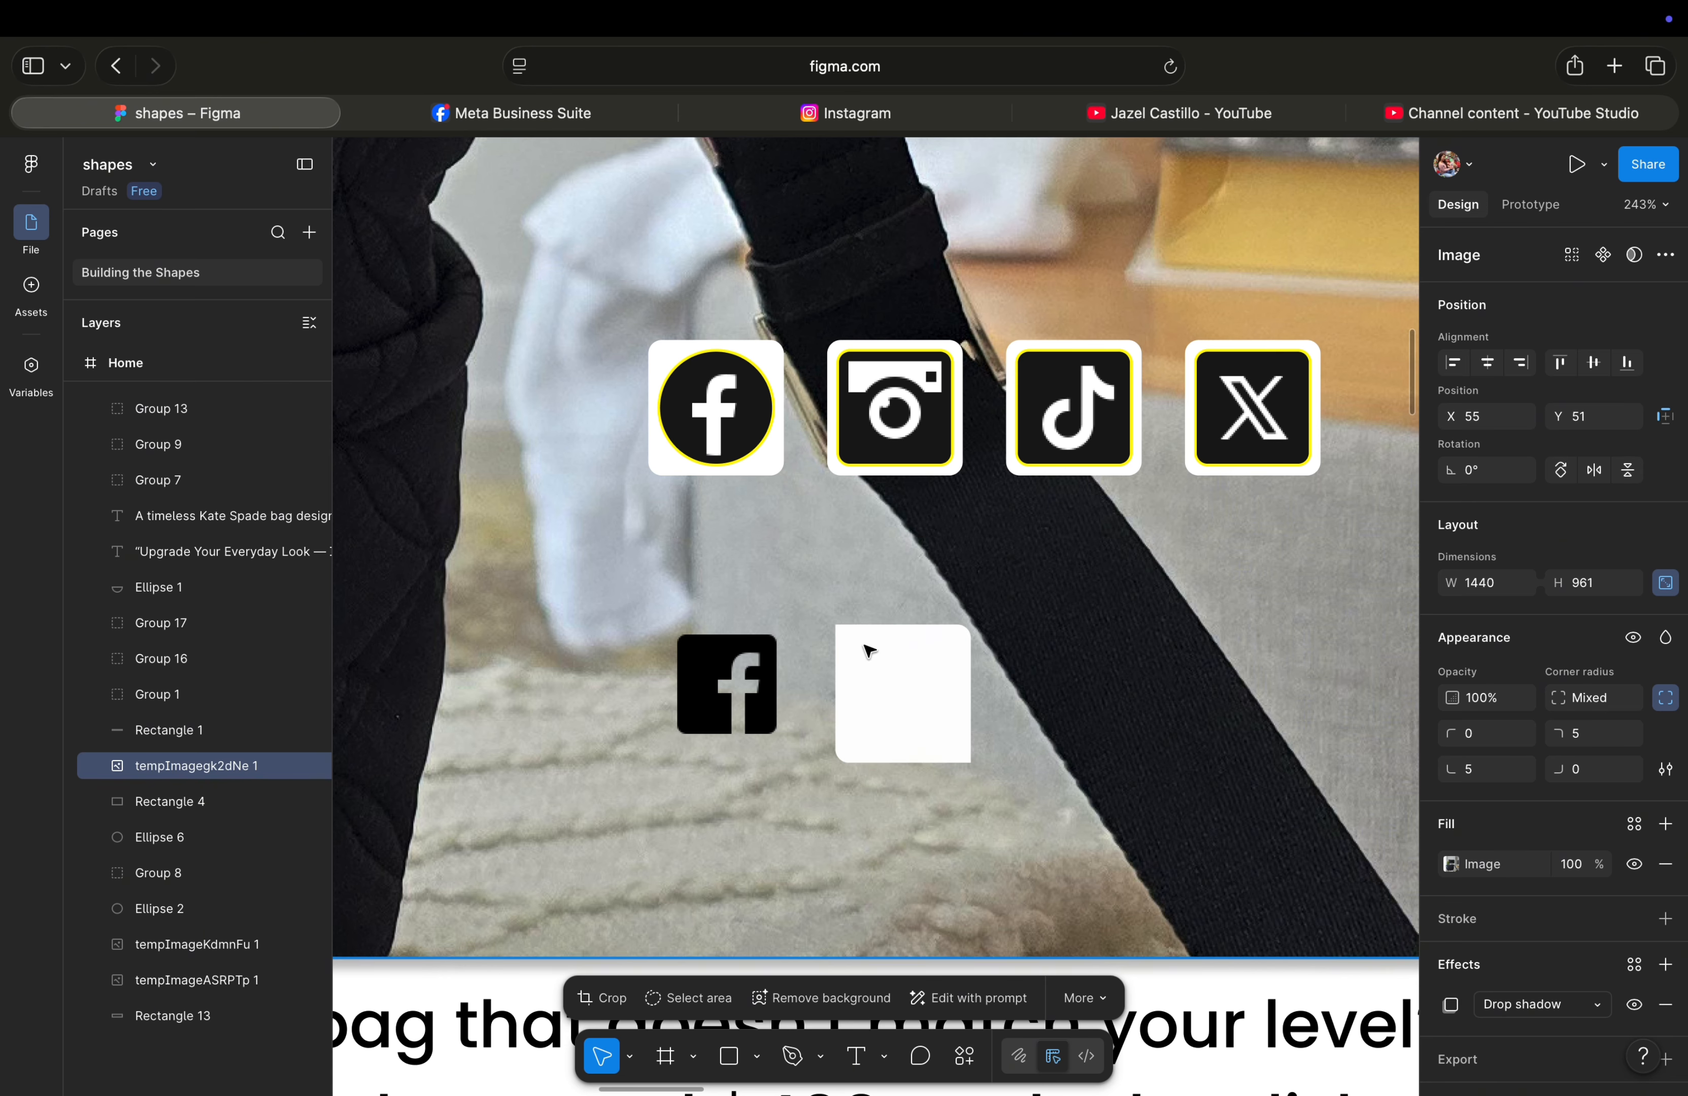
Move the Facebook icon onto the white rectangle and shift the bag photo down to about X 57, Y 95.
click(735, 680)
drag(735, 680, 905, 687)
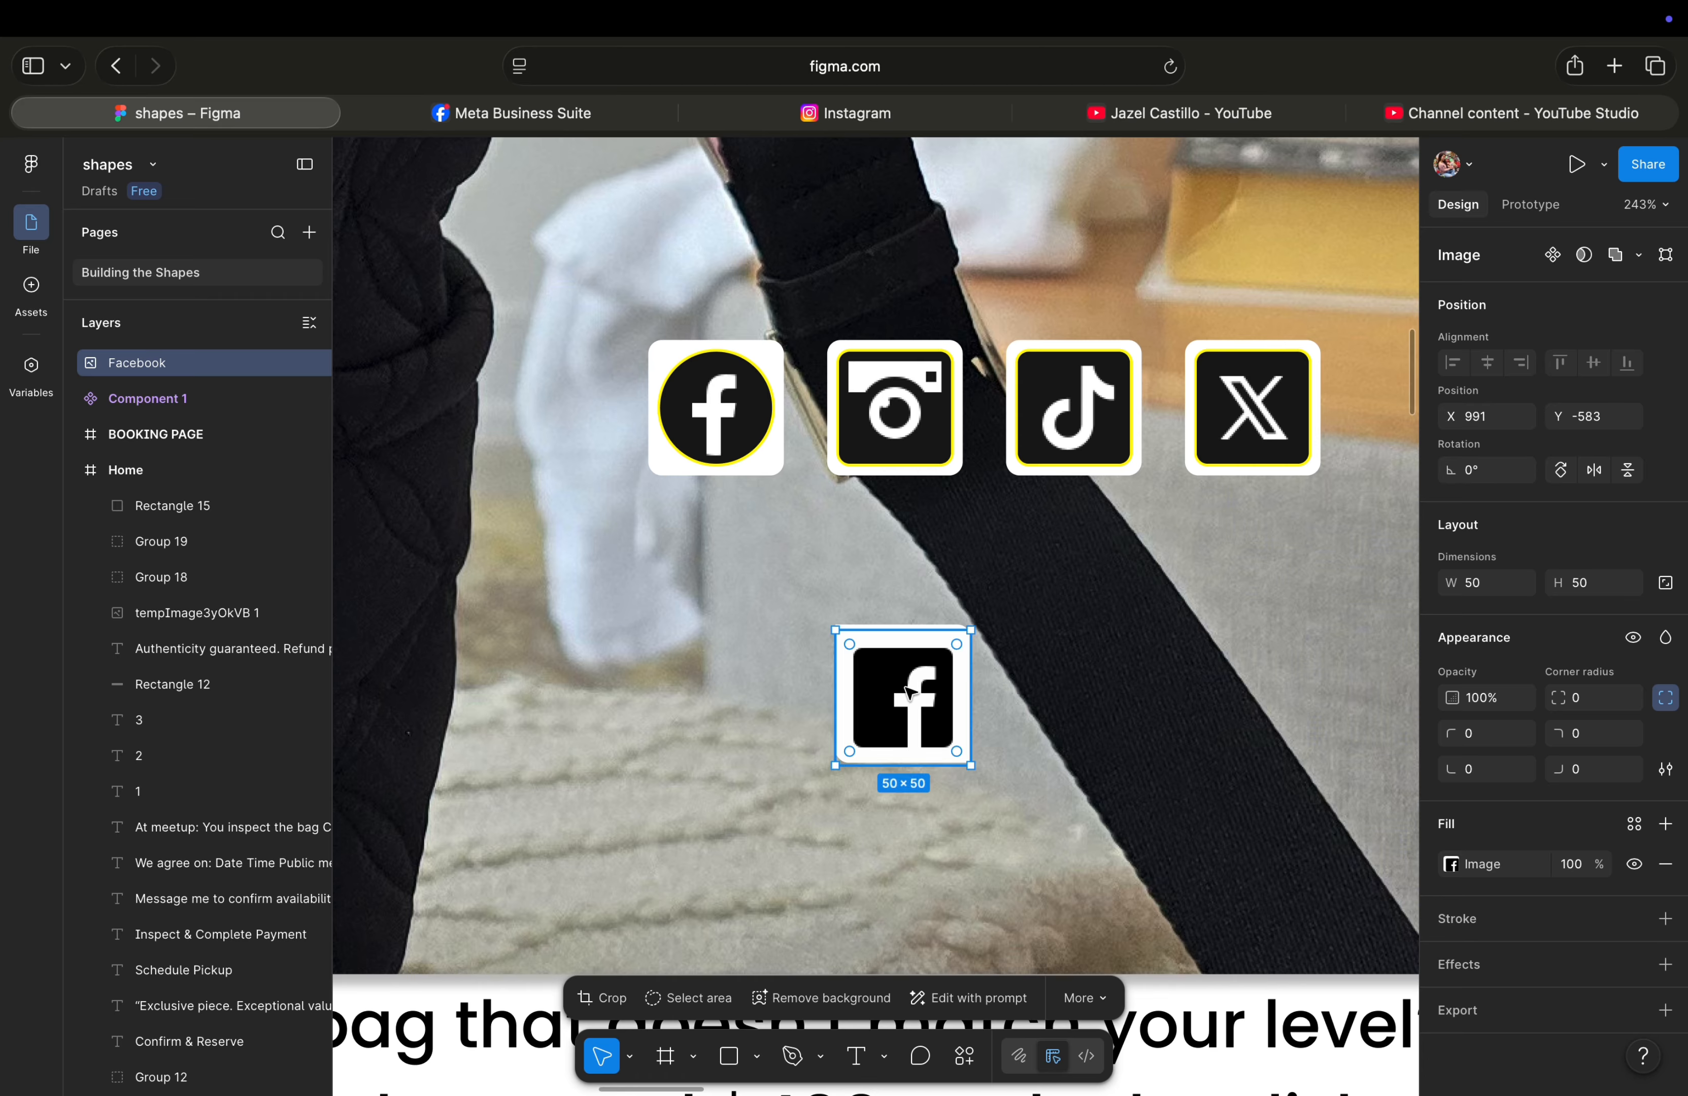
click(697, 835)
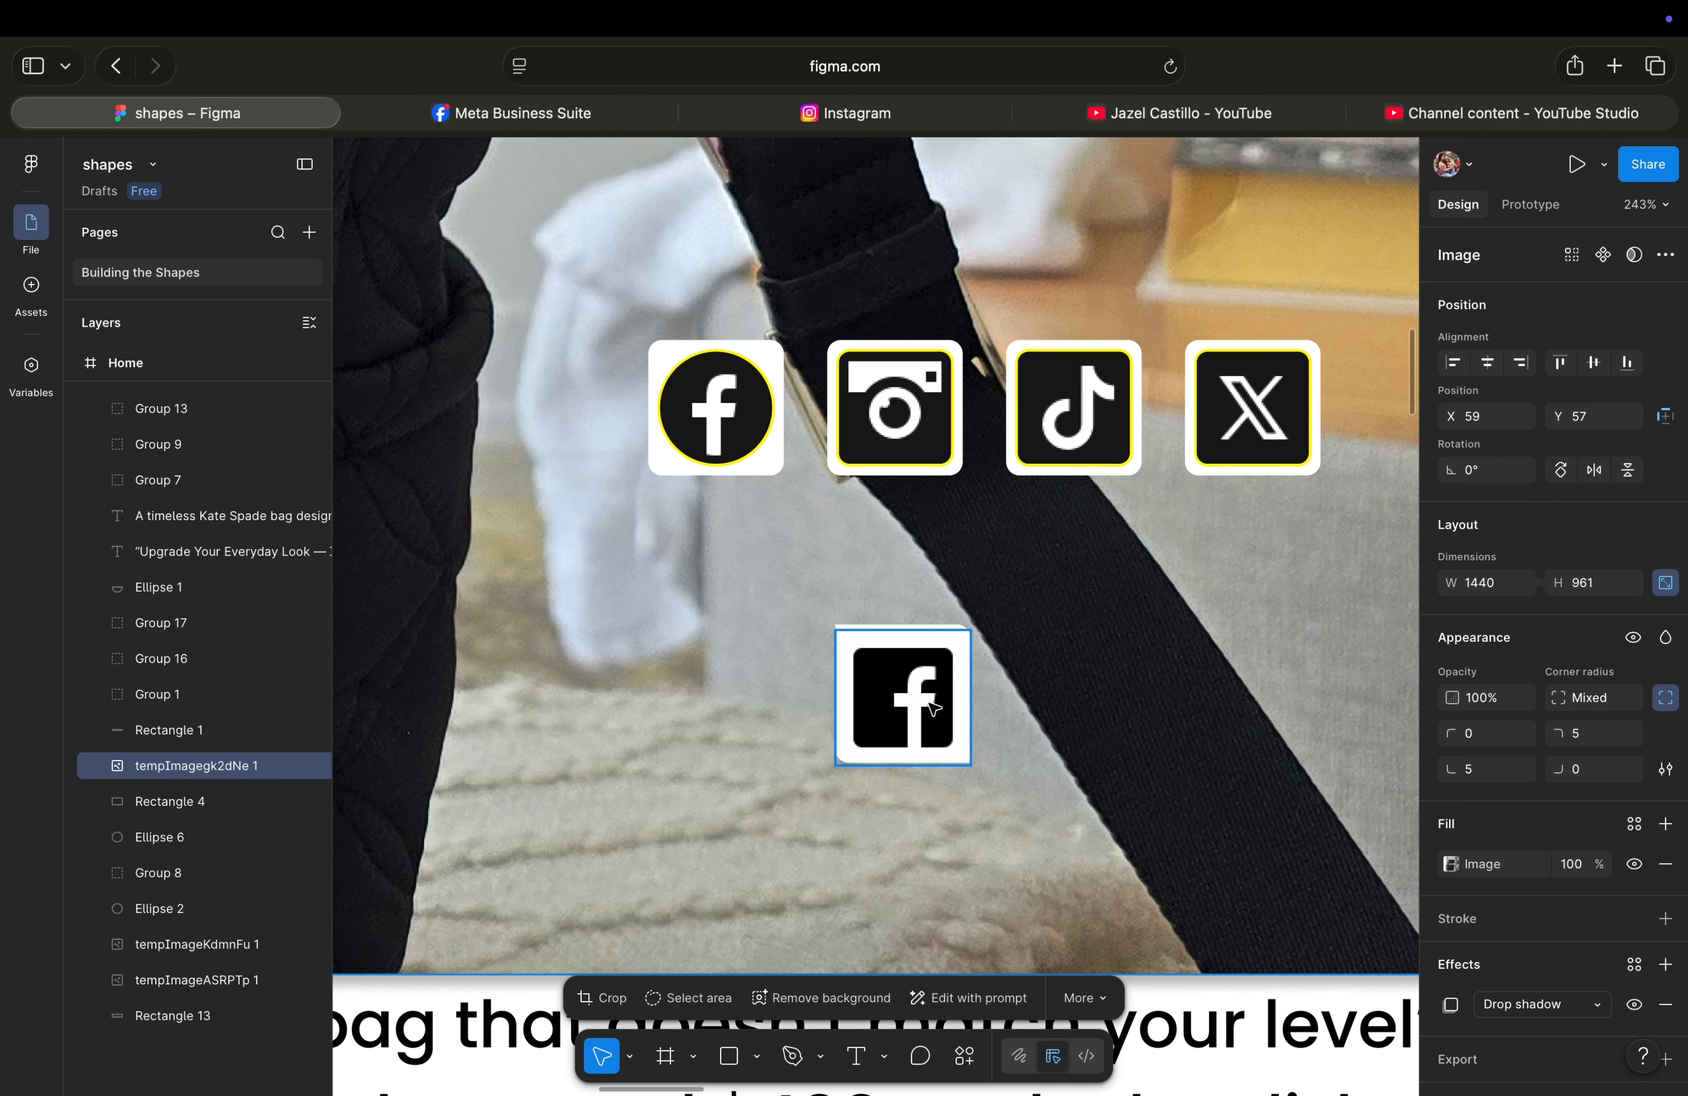
drag(925, 705, 916, 803)
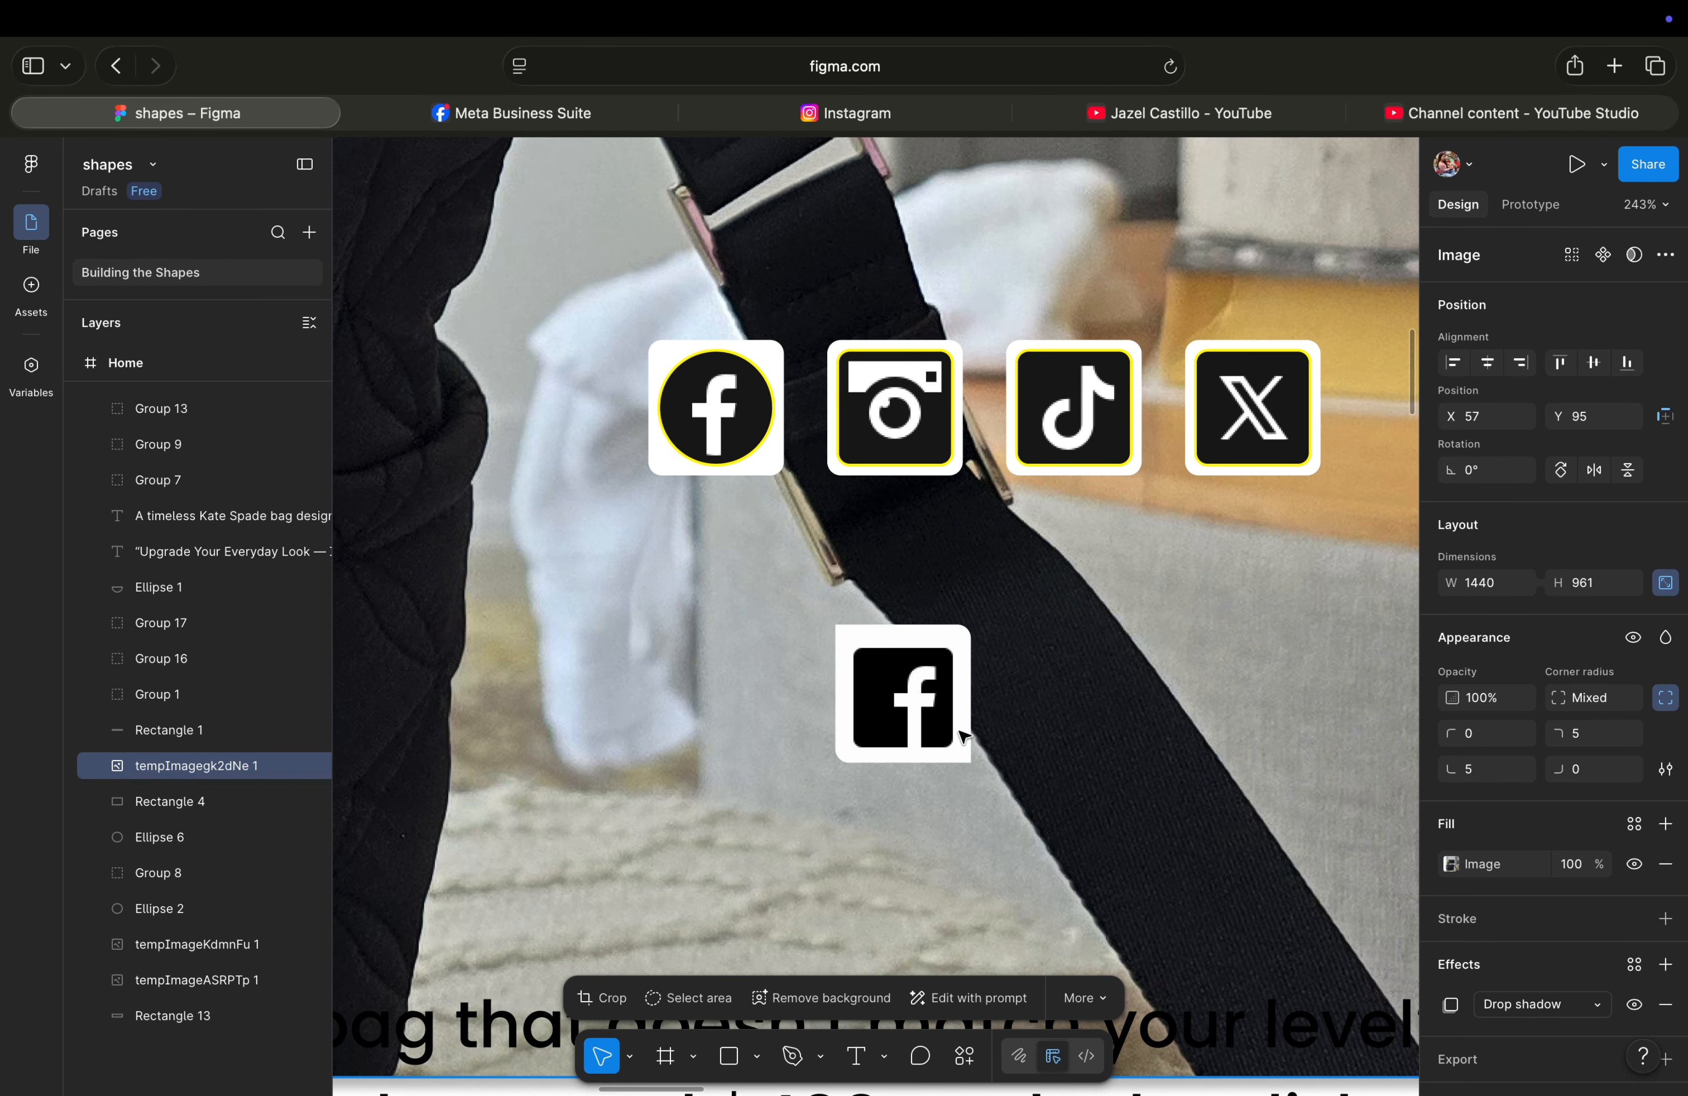
Shift the bag photo behind the social icons to about X 90, Y 35.
drag(1025, 705, 1069, 565)
double_click(927, 698)
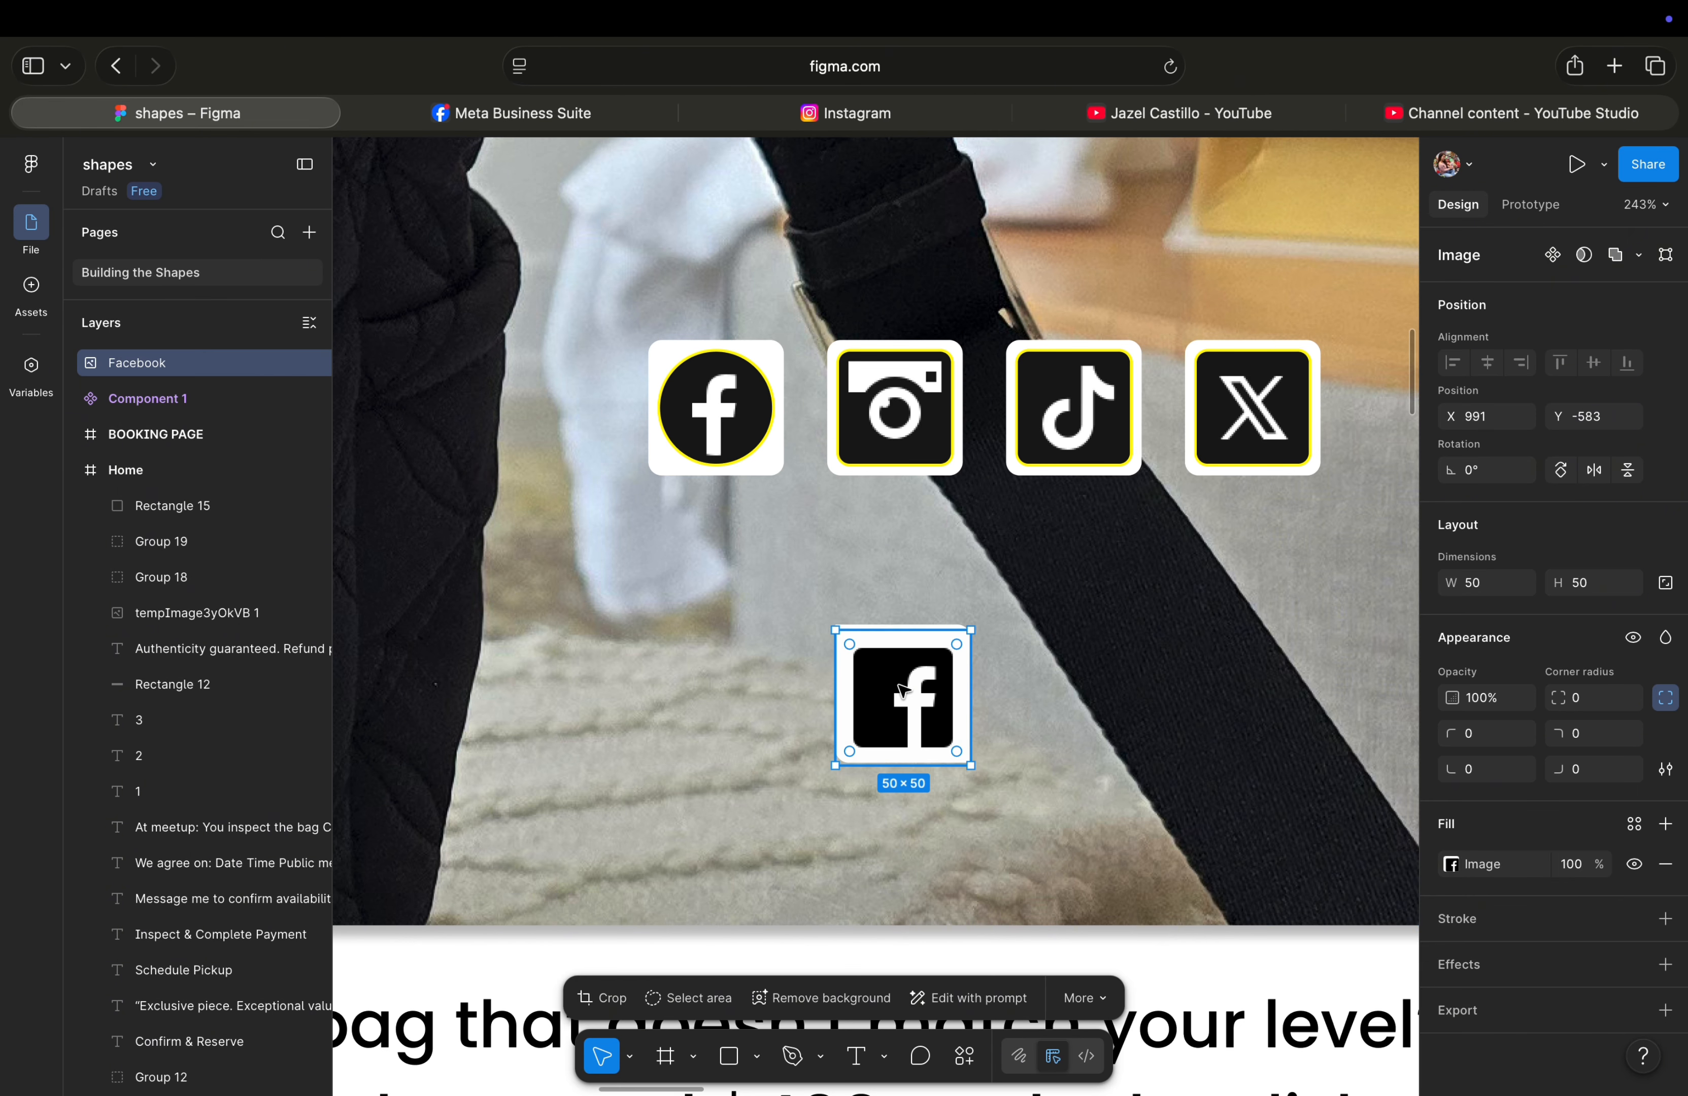
click(1398, 457)
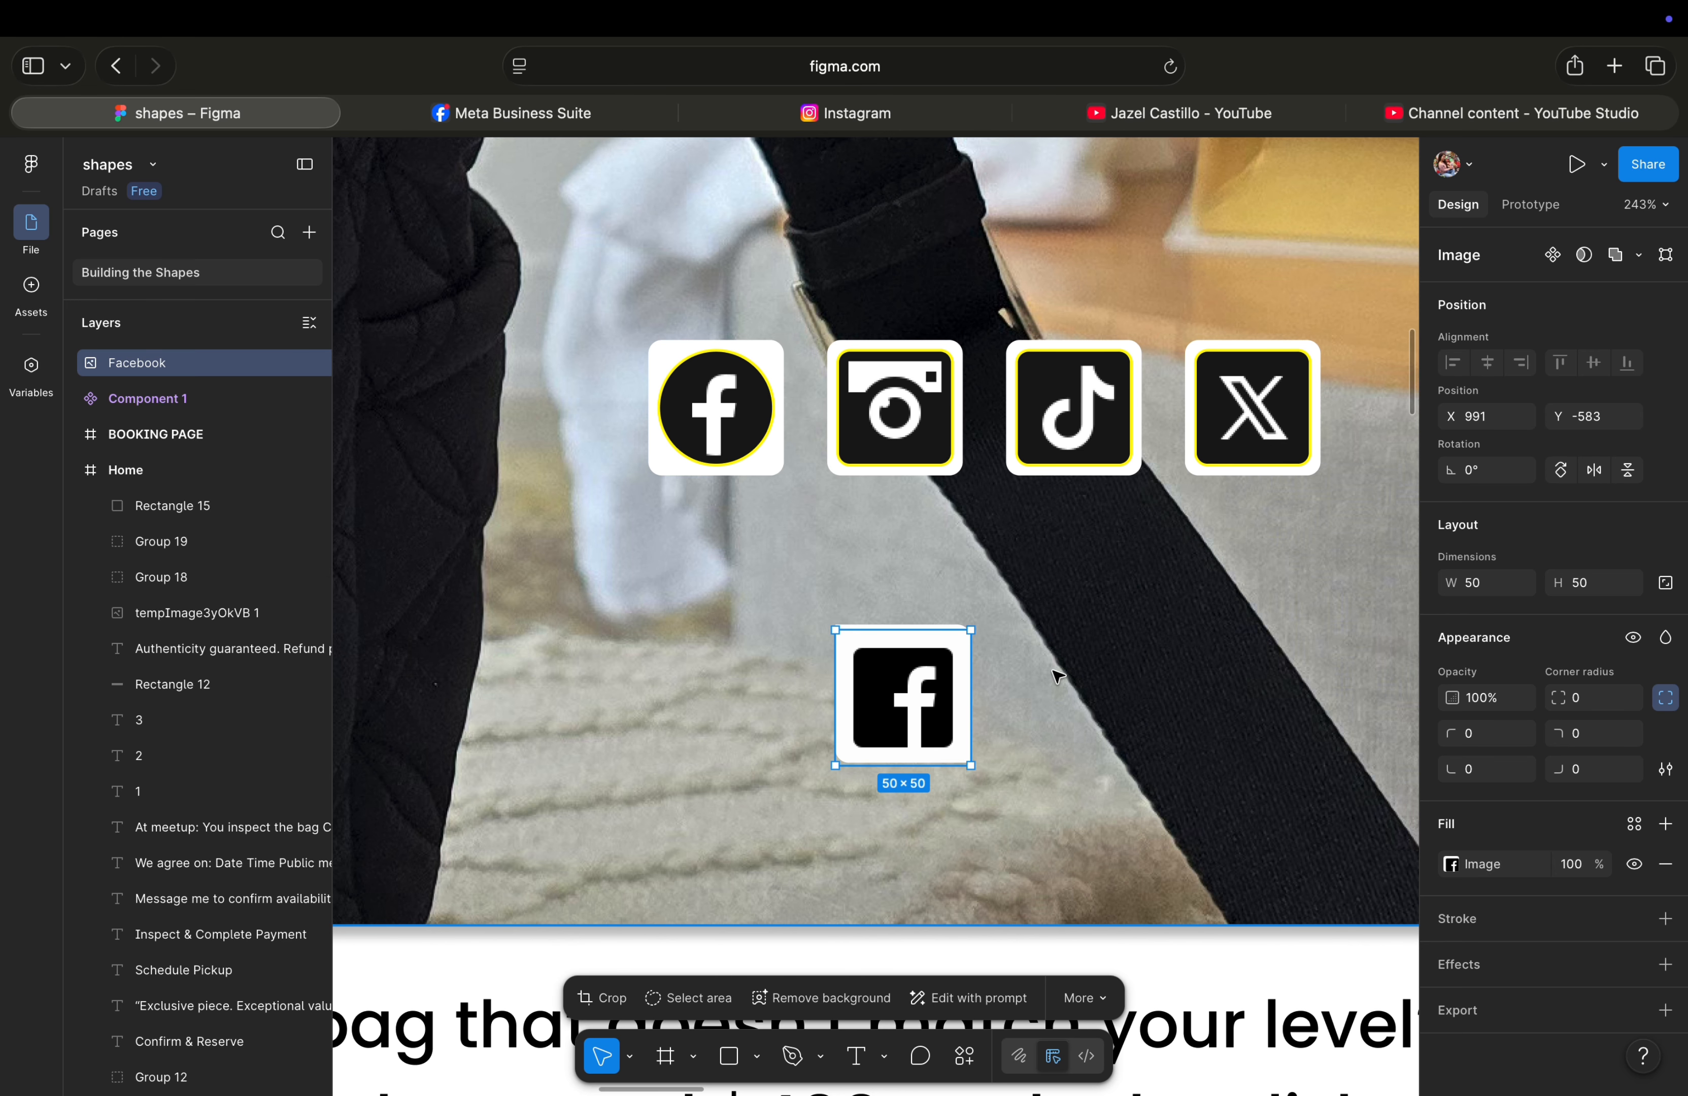
click(1058, 676)
drag(878, 676, 934, 664)
click(906, 675)
click(984, 676)
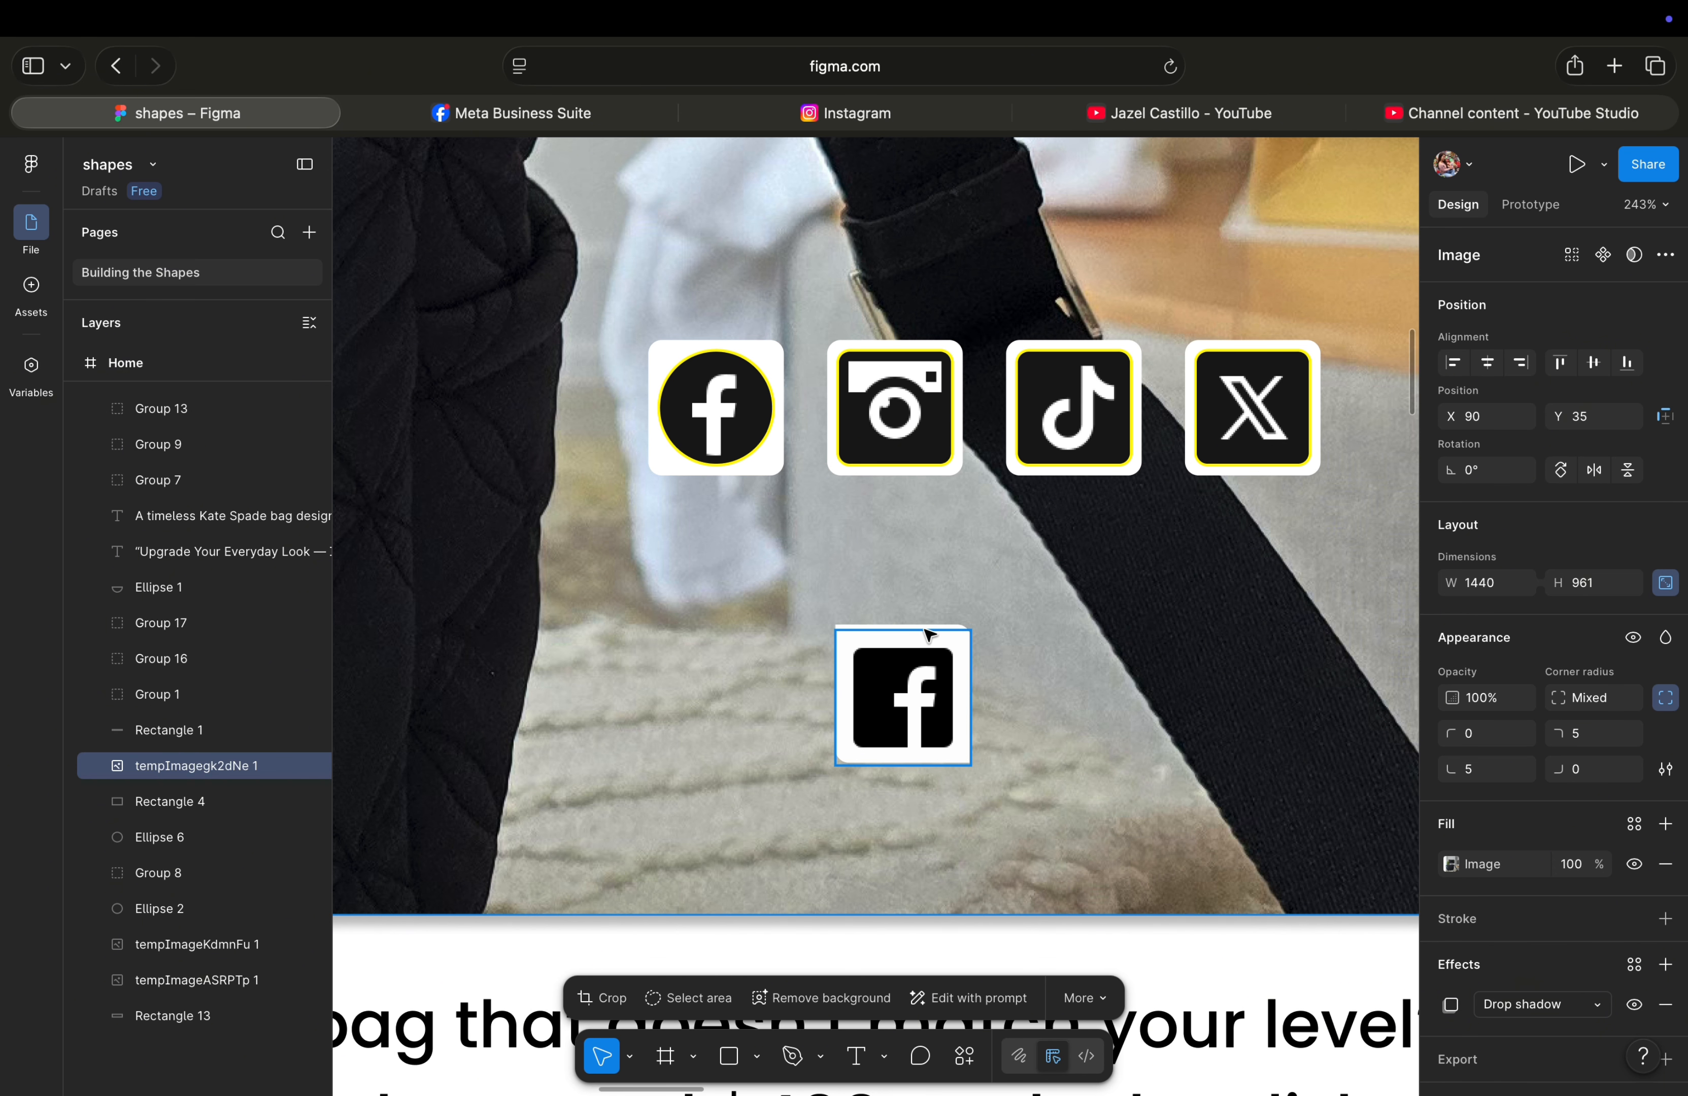
Move the Facebook icon and its white rectangle off the page onto the empty canvas, with the rectangle at about X 1421, Y -651.
click(924, 632)
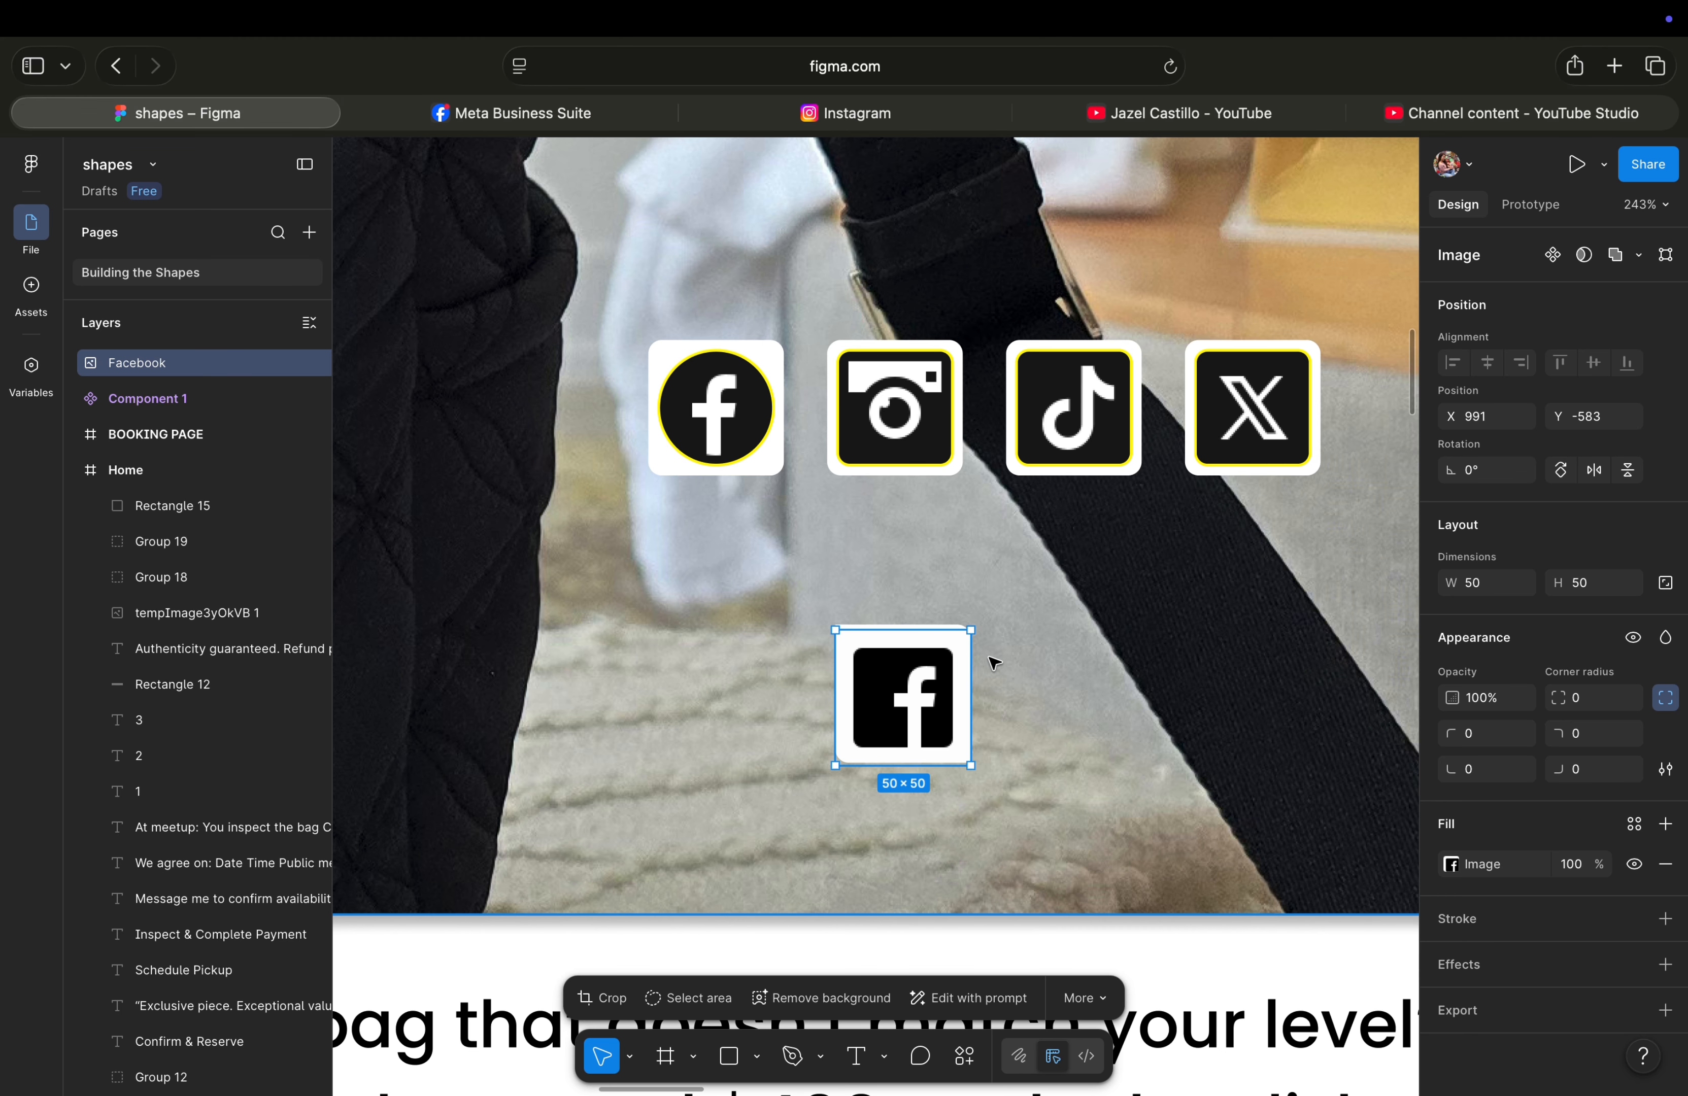
scroll(979, 657, up, 5)
scroll(979, 657, down, 10)
scroll(981, 658, down, 1)
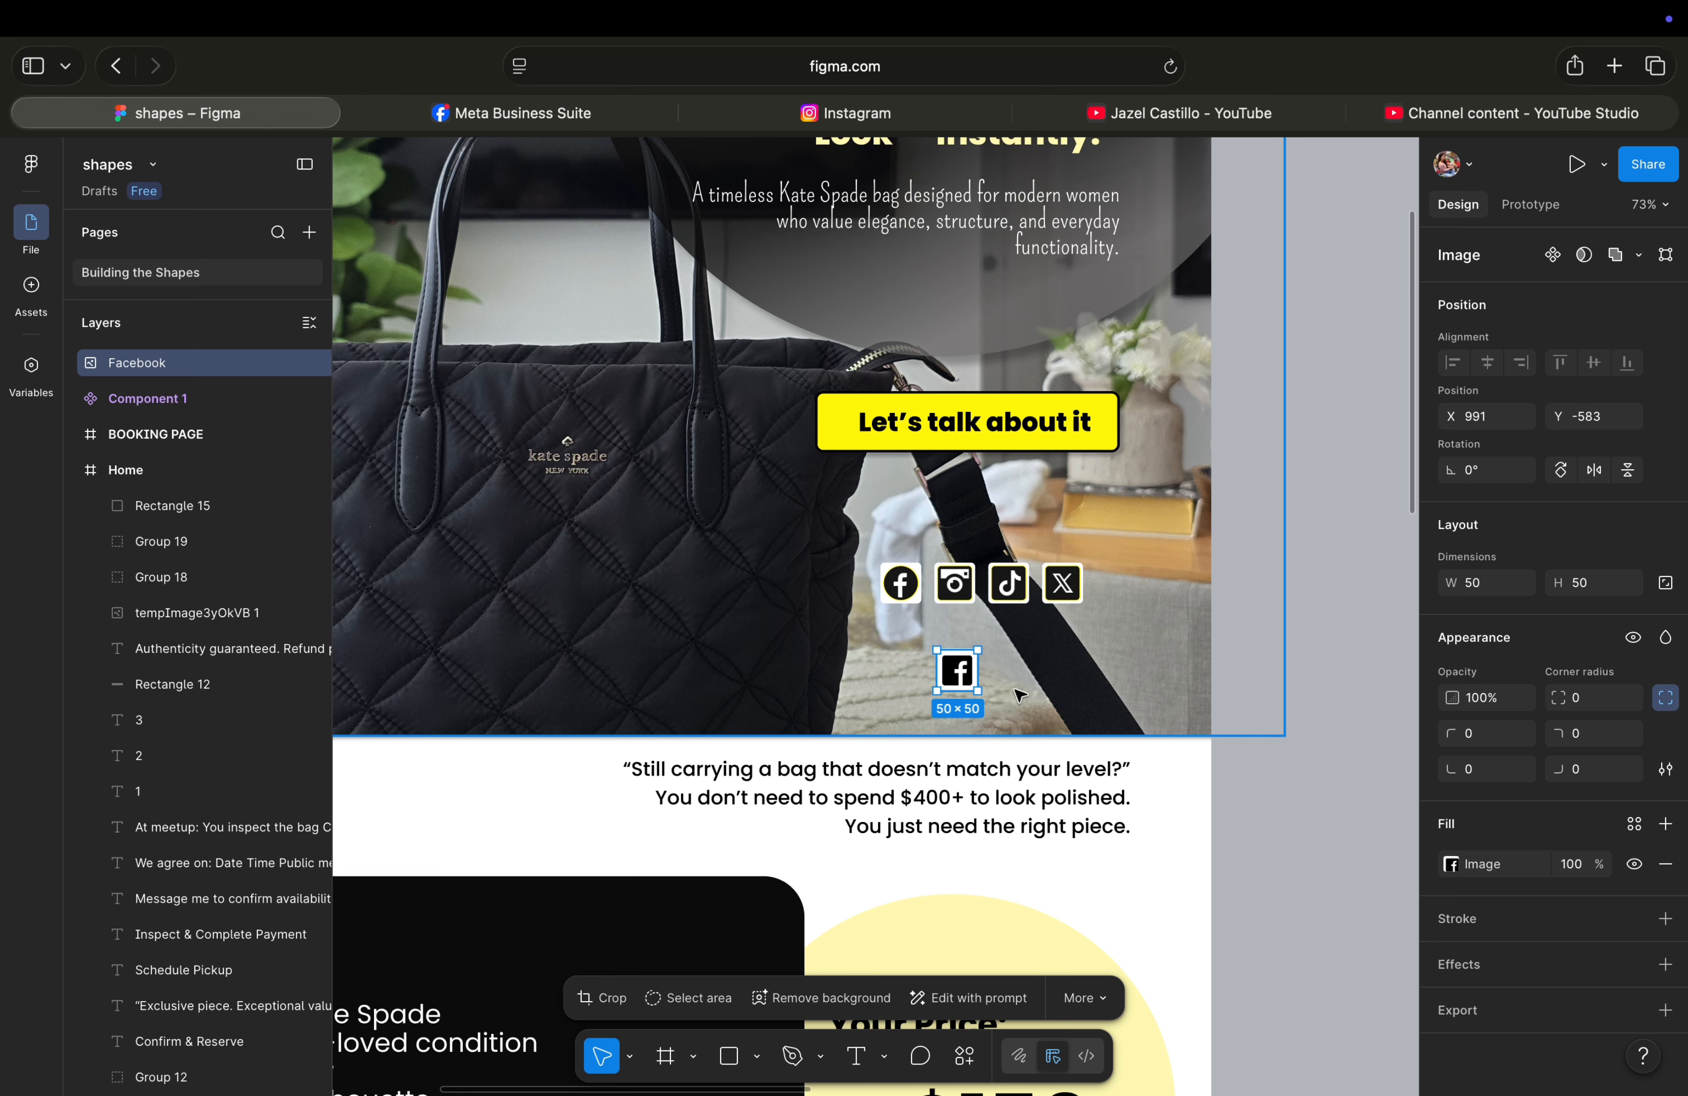
drag(964, 681, 1321, 693)
drag(957, 670, 1306, 634)
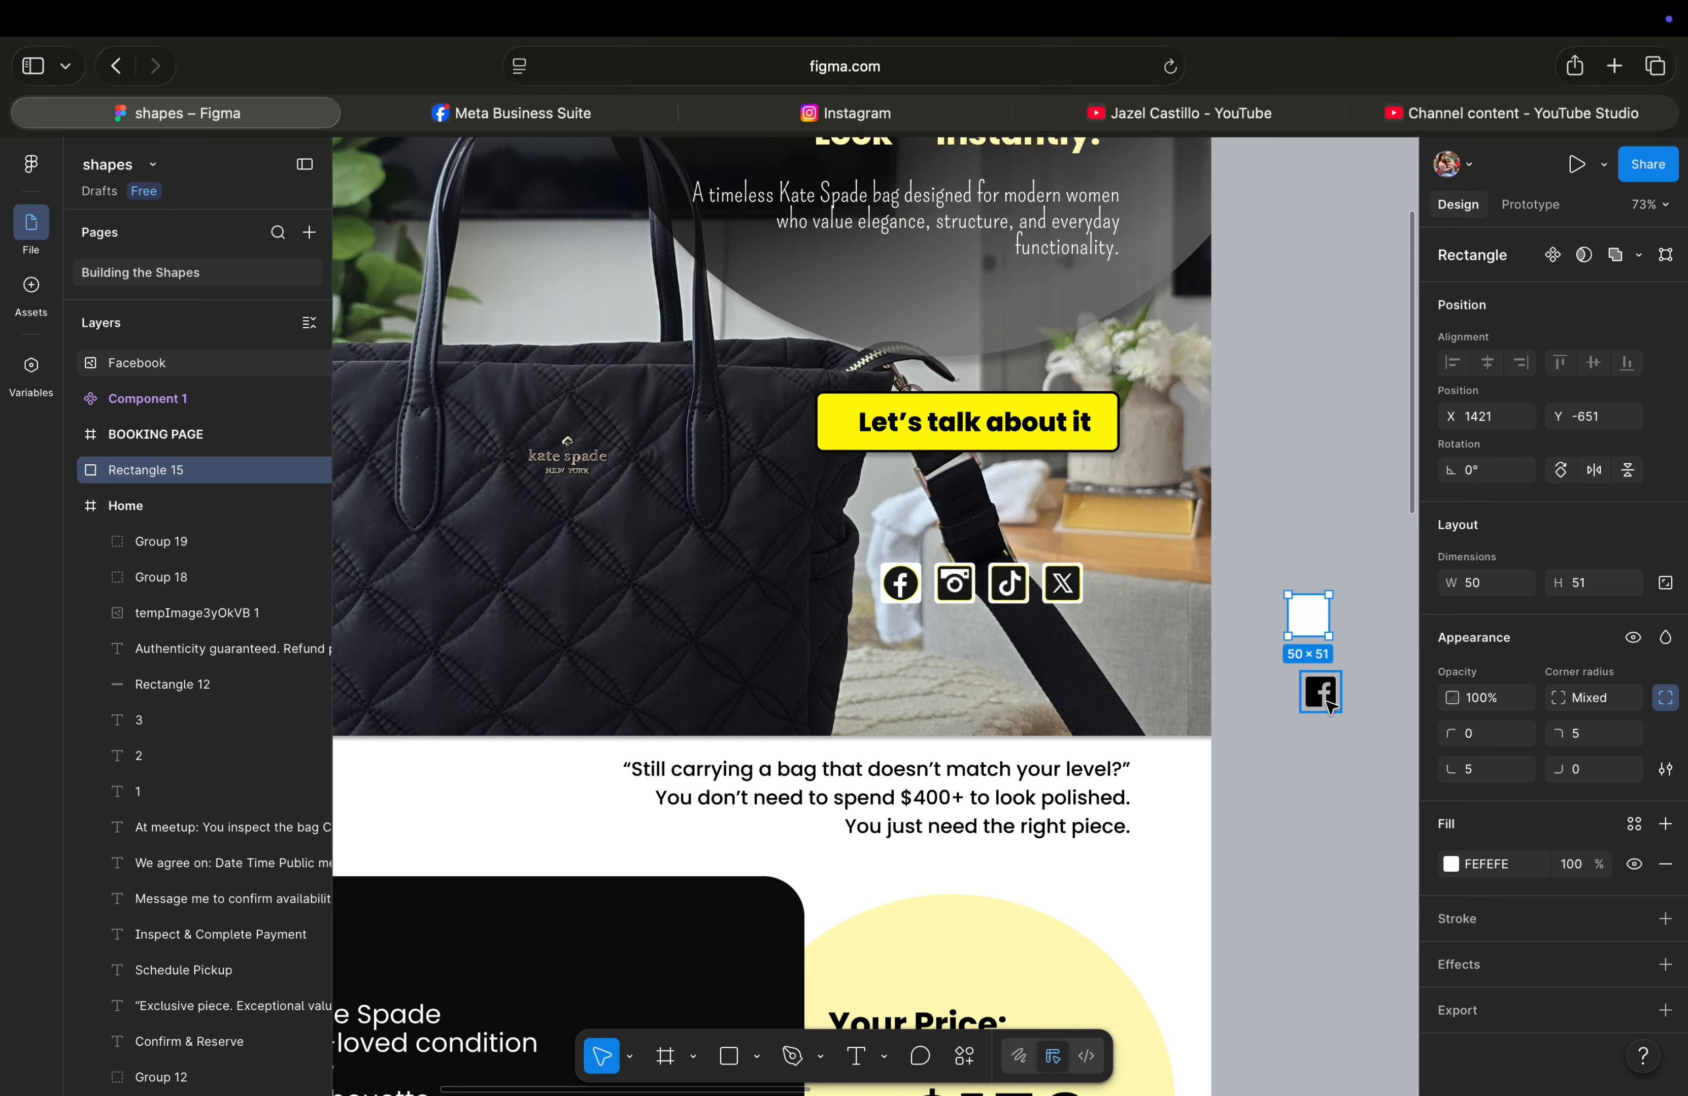
Place the Facebook icon on the white rectangle at 45 × 45 with a drop shadow.
scroll(1321, 705, up, 5)
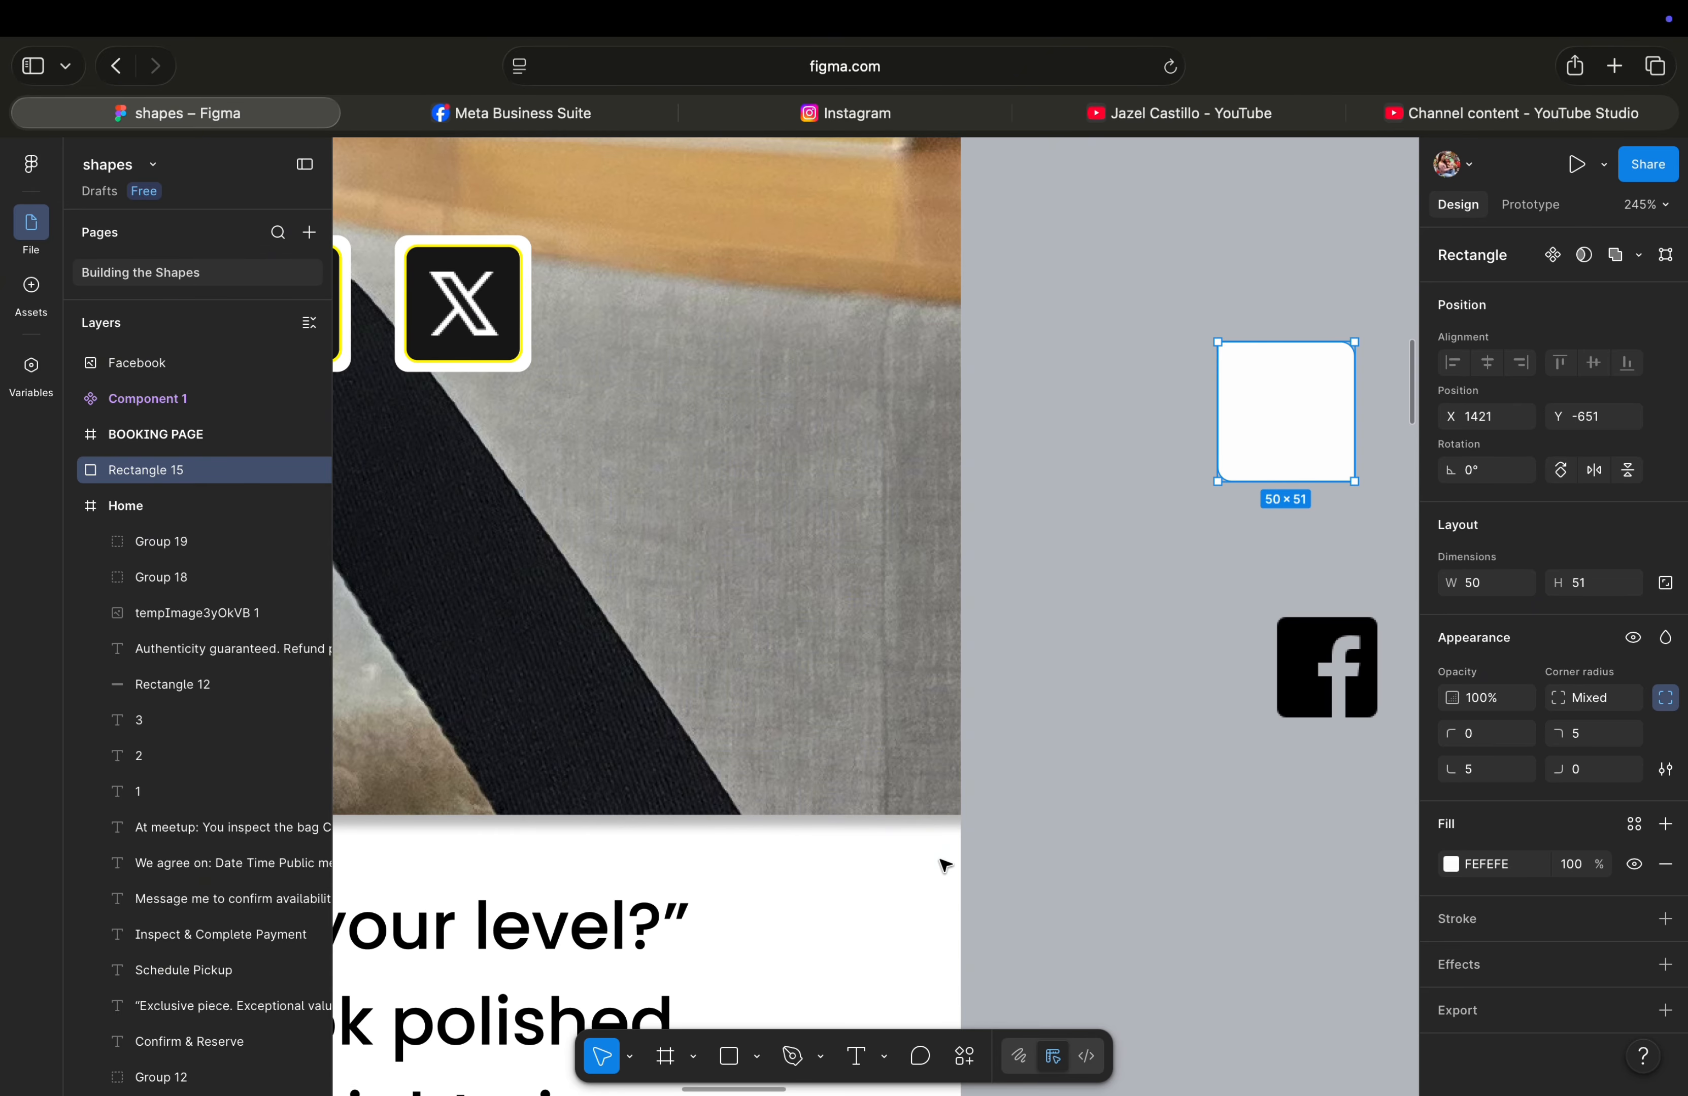
scroll(943, 862, right, 3)
drag(1104, 689, 1063, 419)
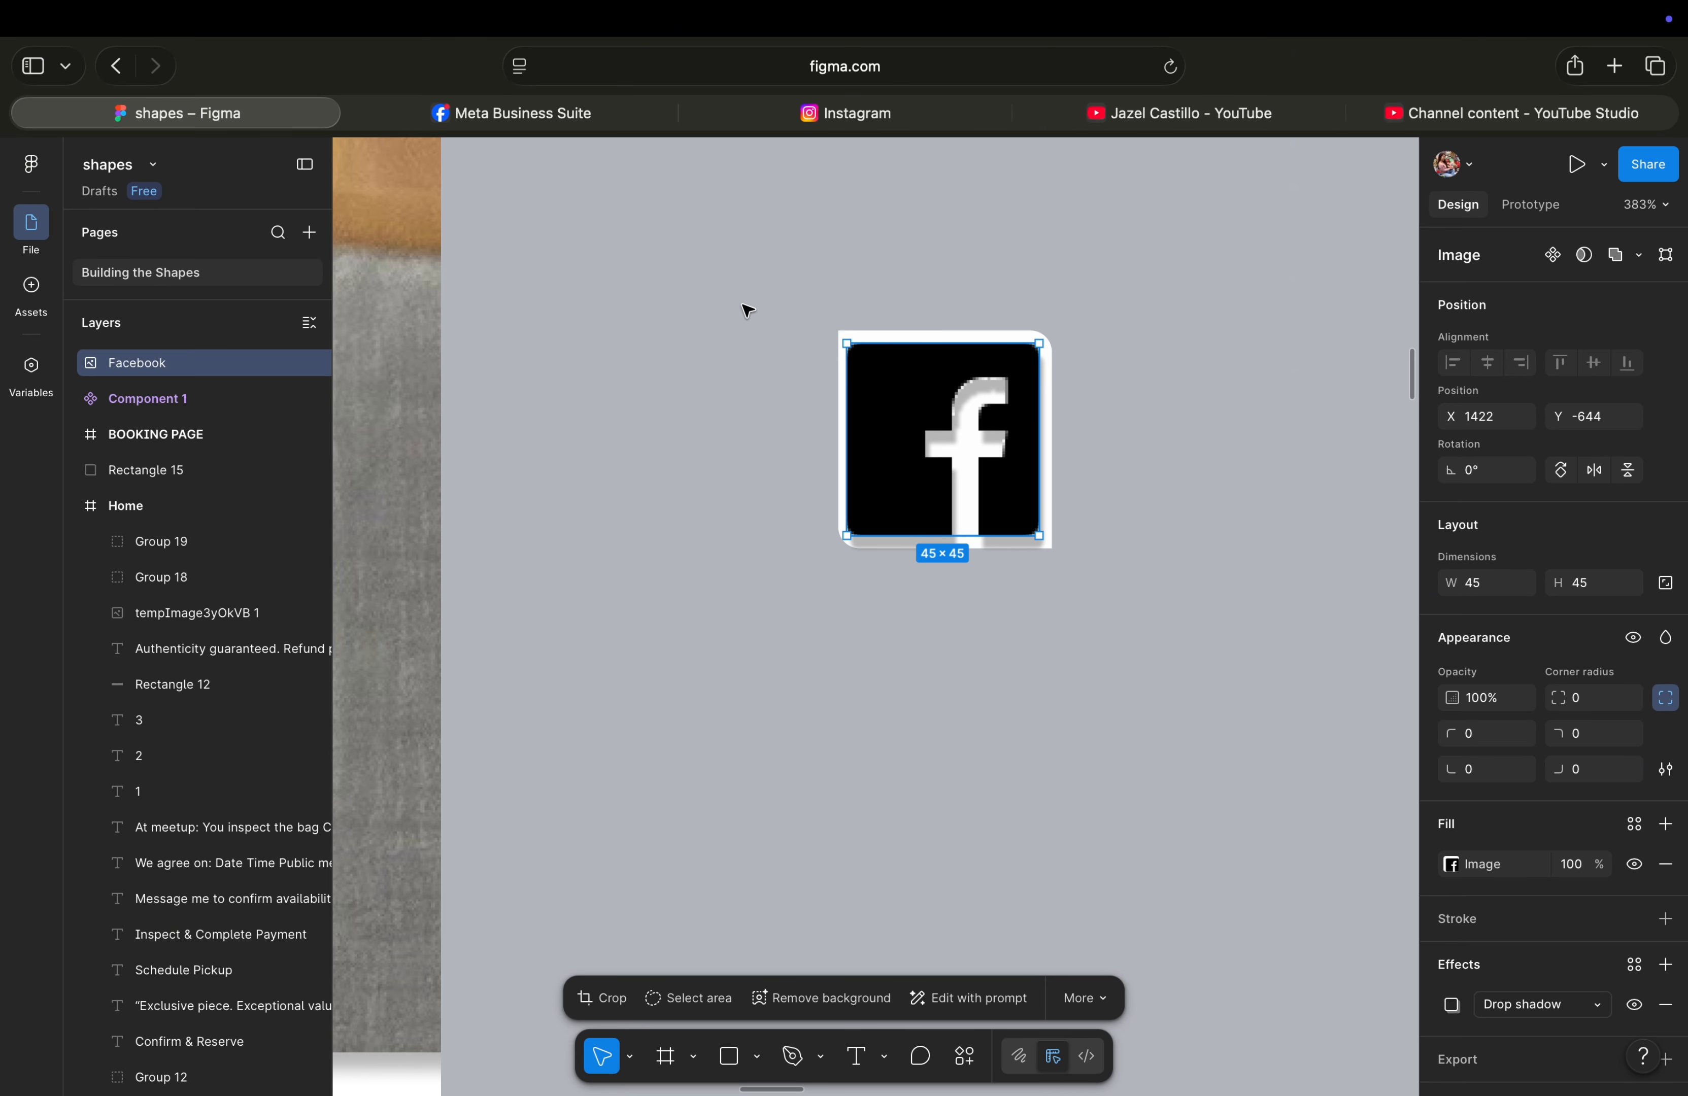
Group the Facebook icon with its white rectangle.
click(769, 278)
drag(768, 278, 1156, 631)
right_click(919, 349)
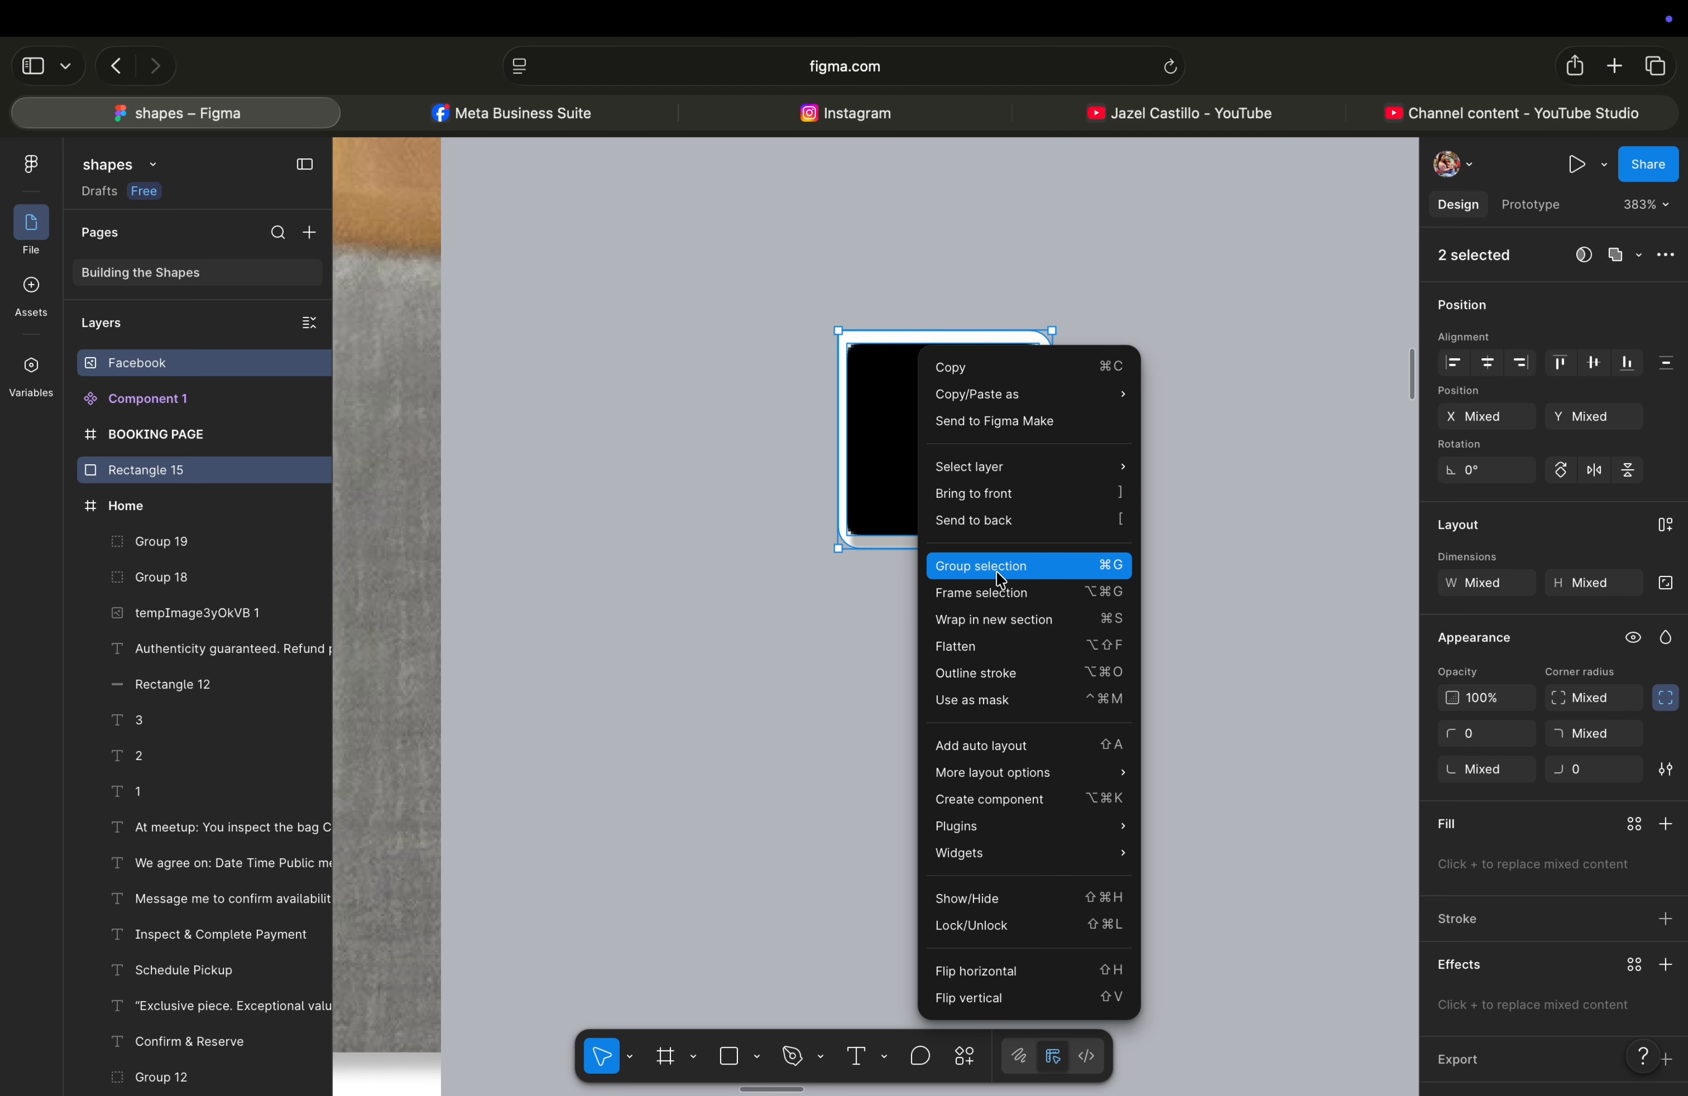
click(1037, 580)
Move the grouped Facebook icon from the canvas onto the bag photo, below the social icon row, to about X 1199, Y 868.
drag(1058, 554, 989, 566)
click(1108, 524)
drag(849, 540, 881, 563)
click(1044, 463)
click(1085, 483)
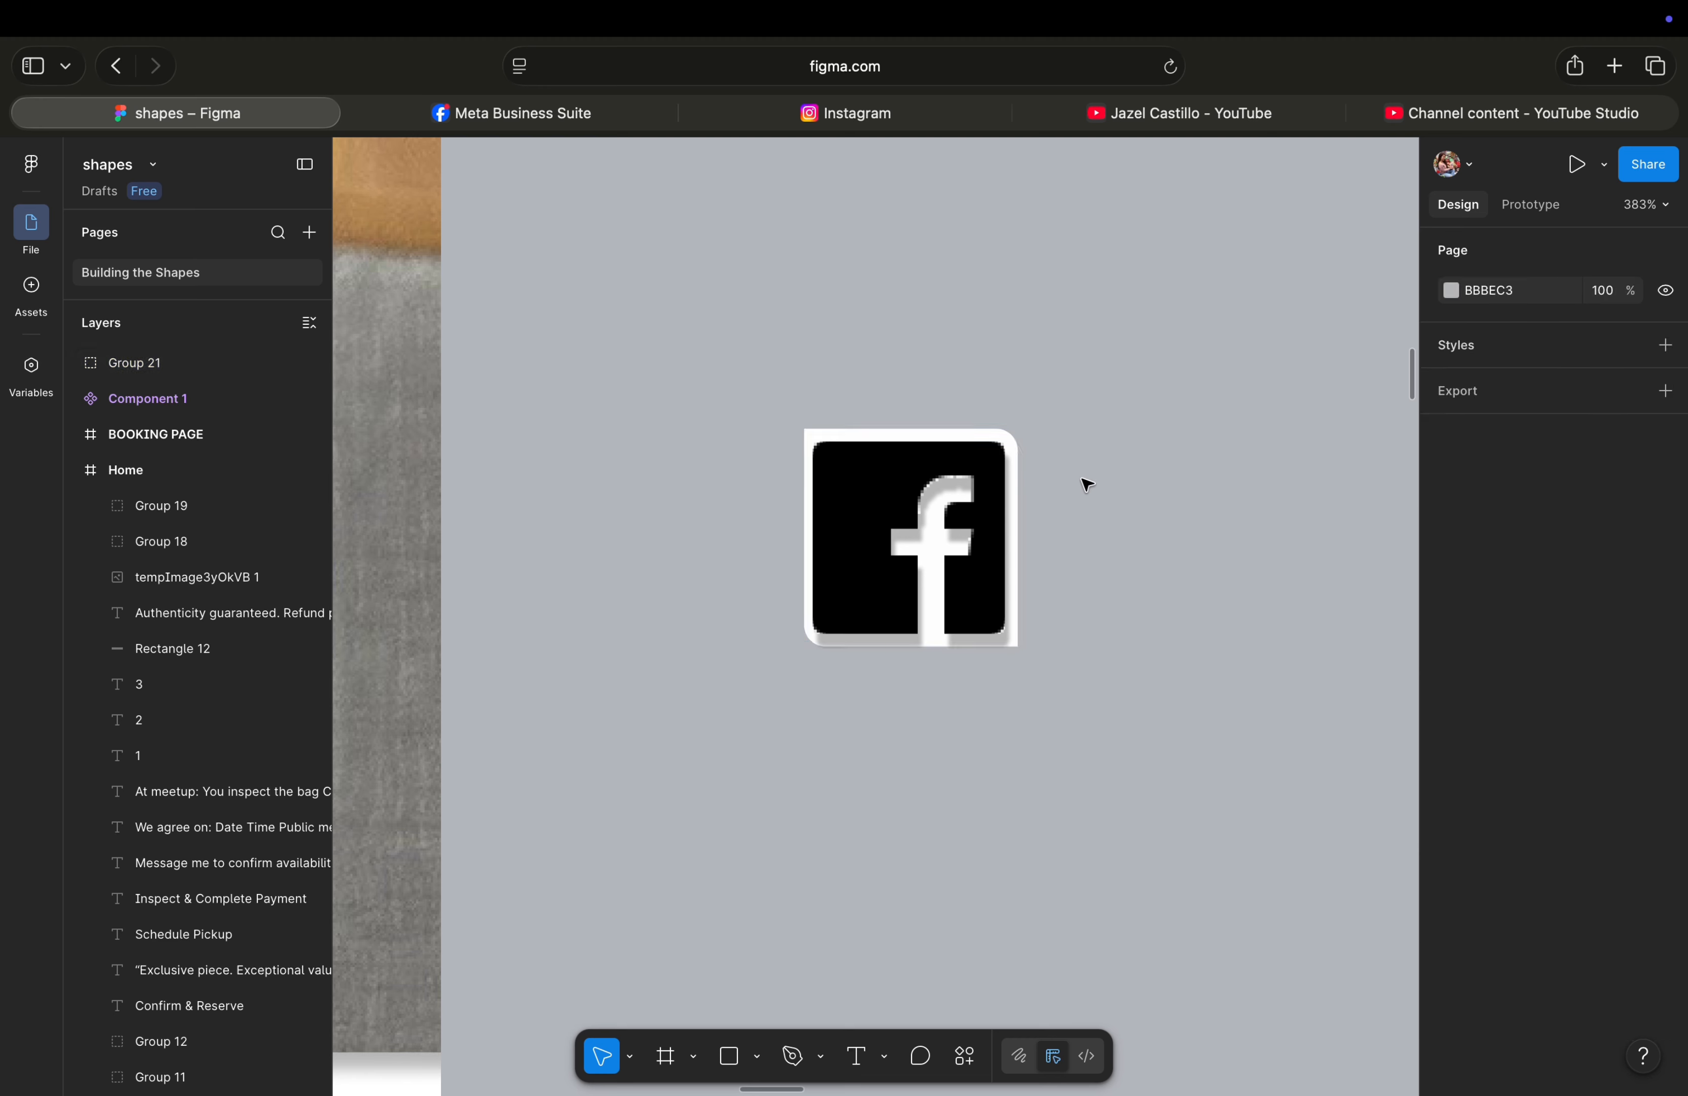
click(991, 518)
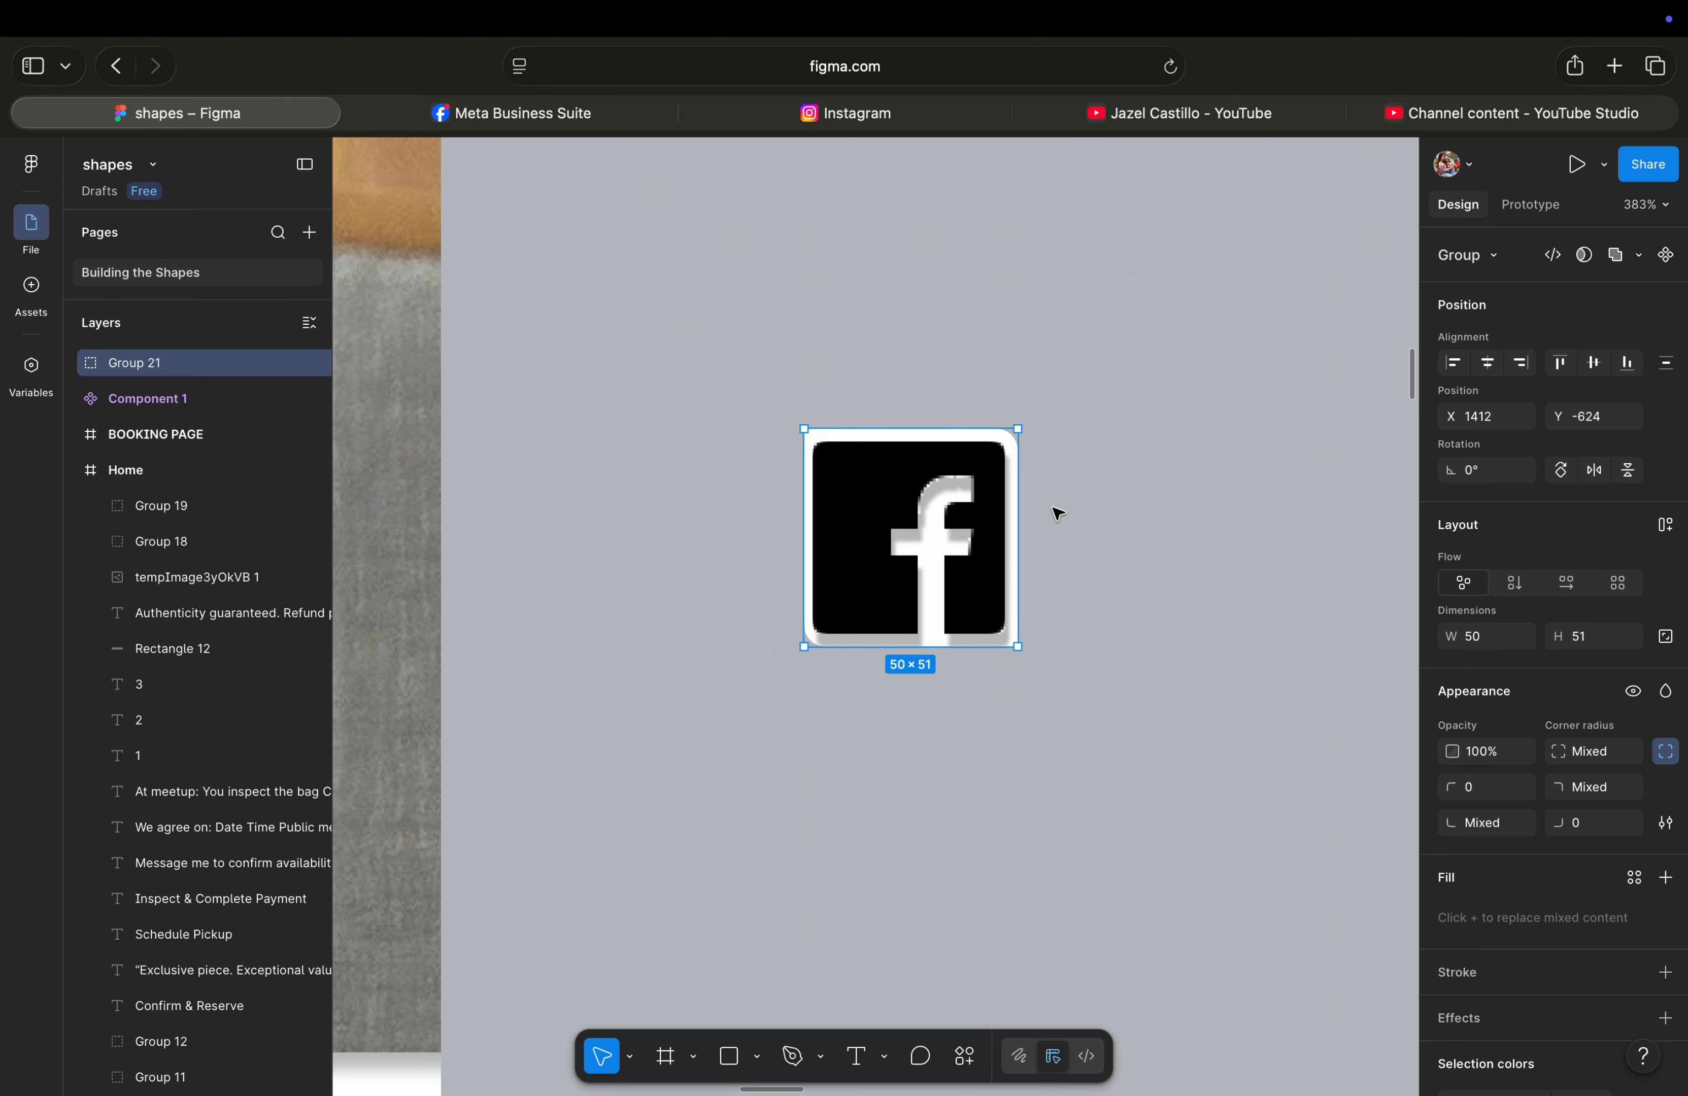
drag(923, 527, 744, 493)
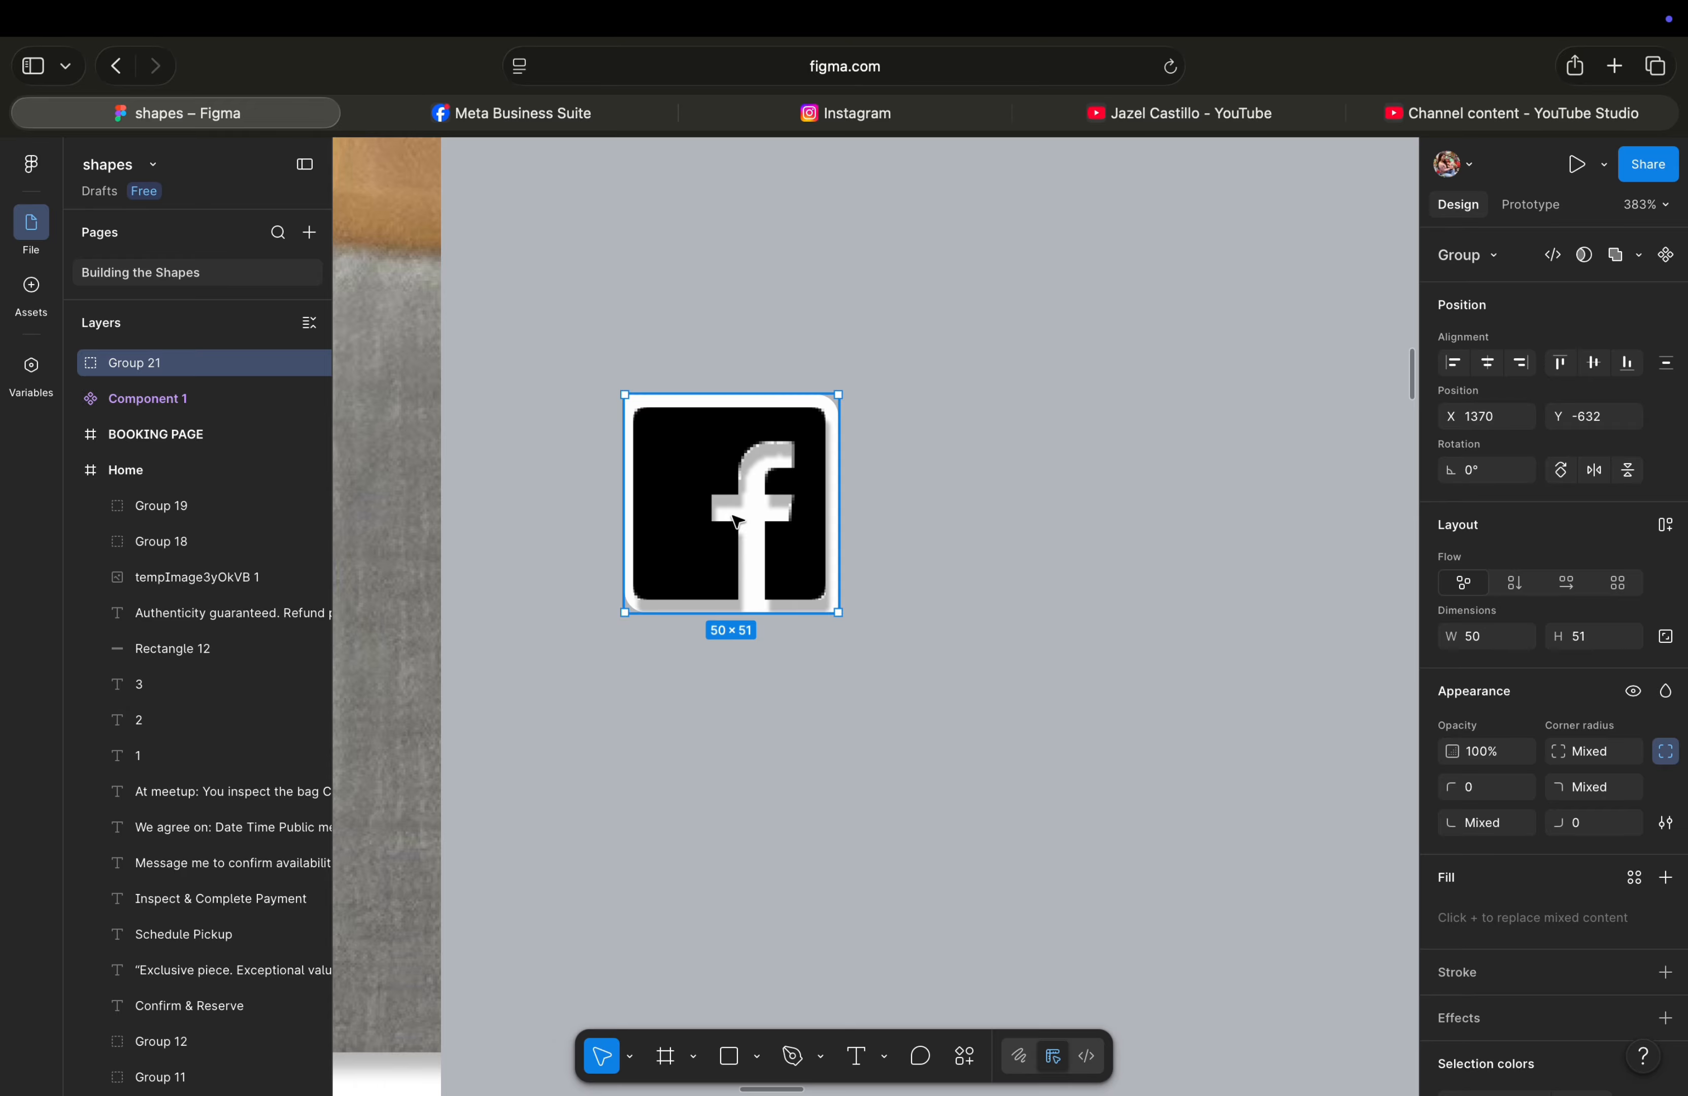
scroll(737, 524, down, 10)
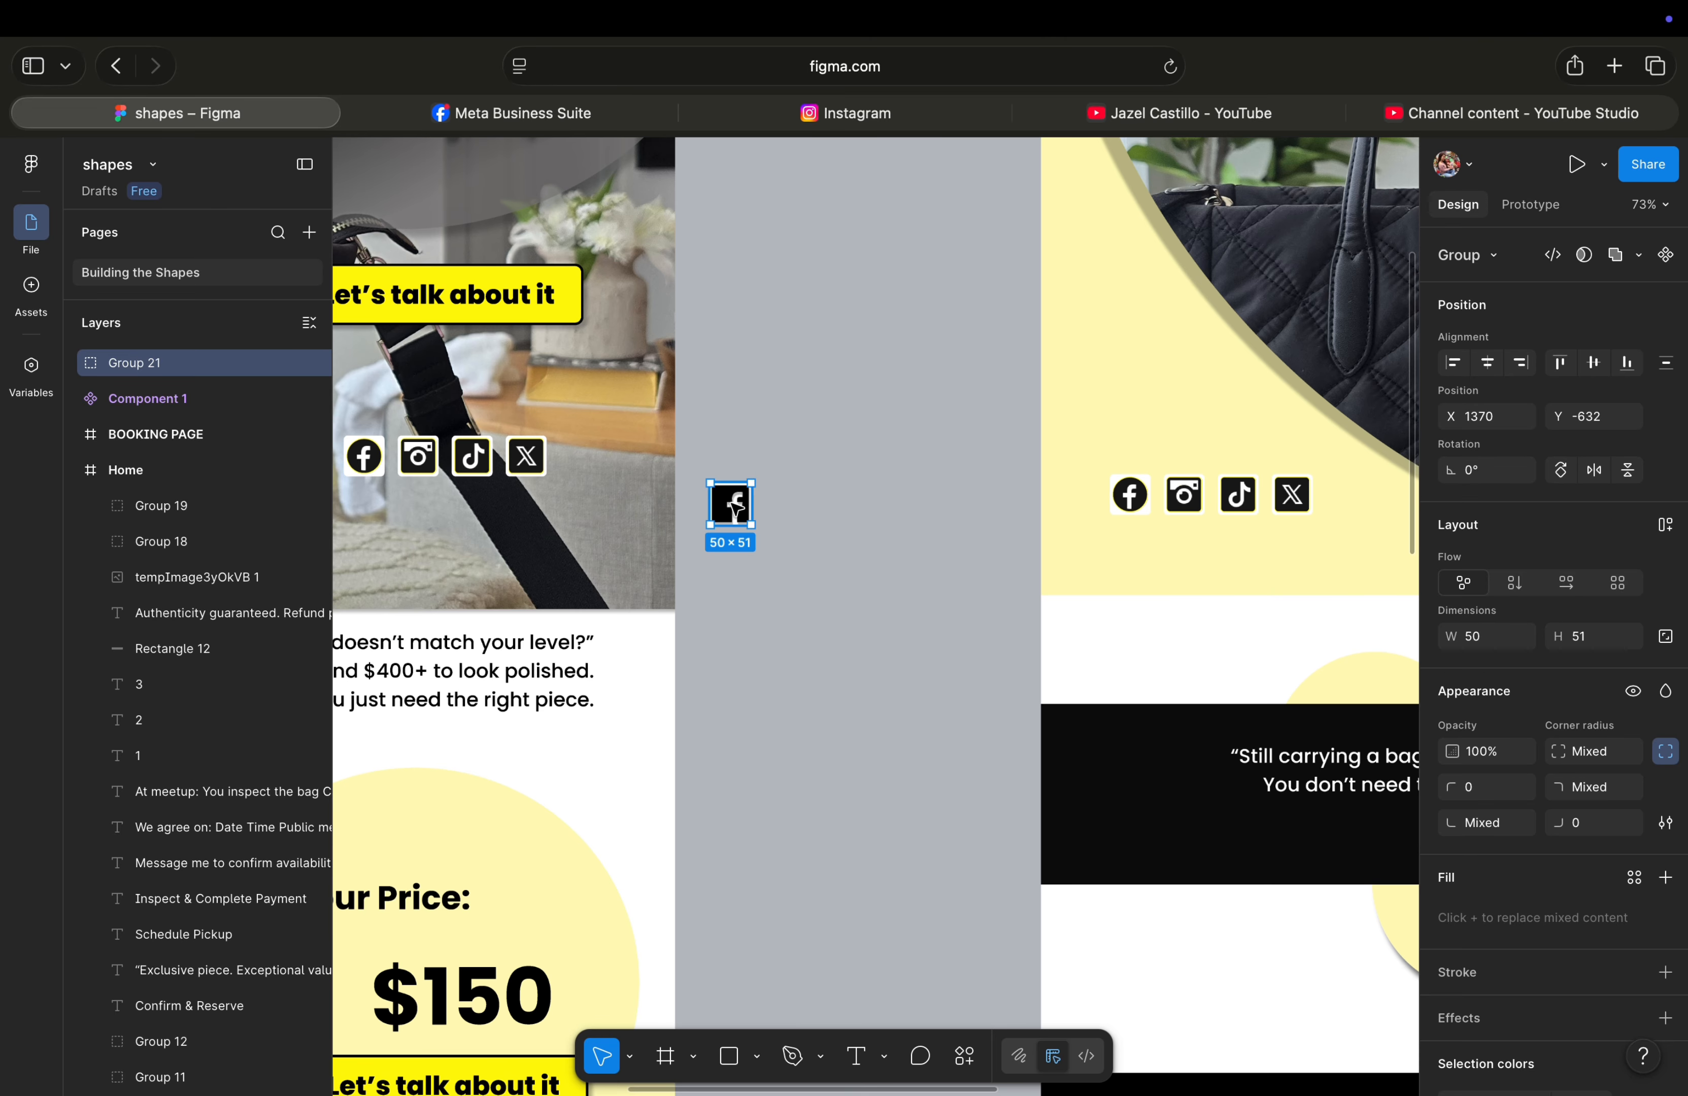
drag(735, 507, 503, 528)
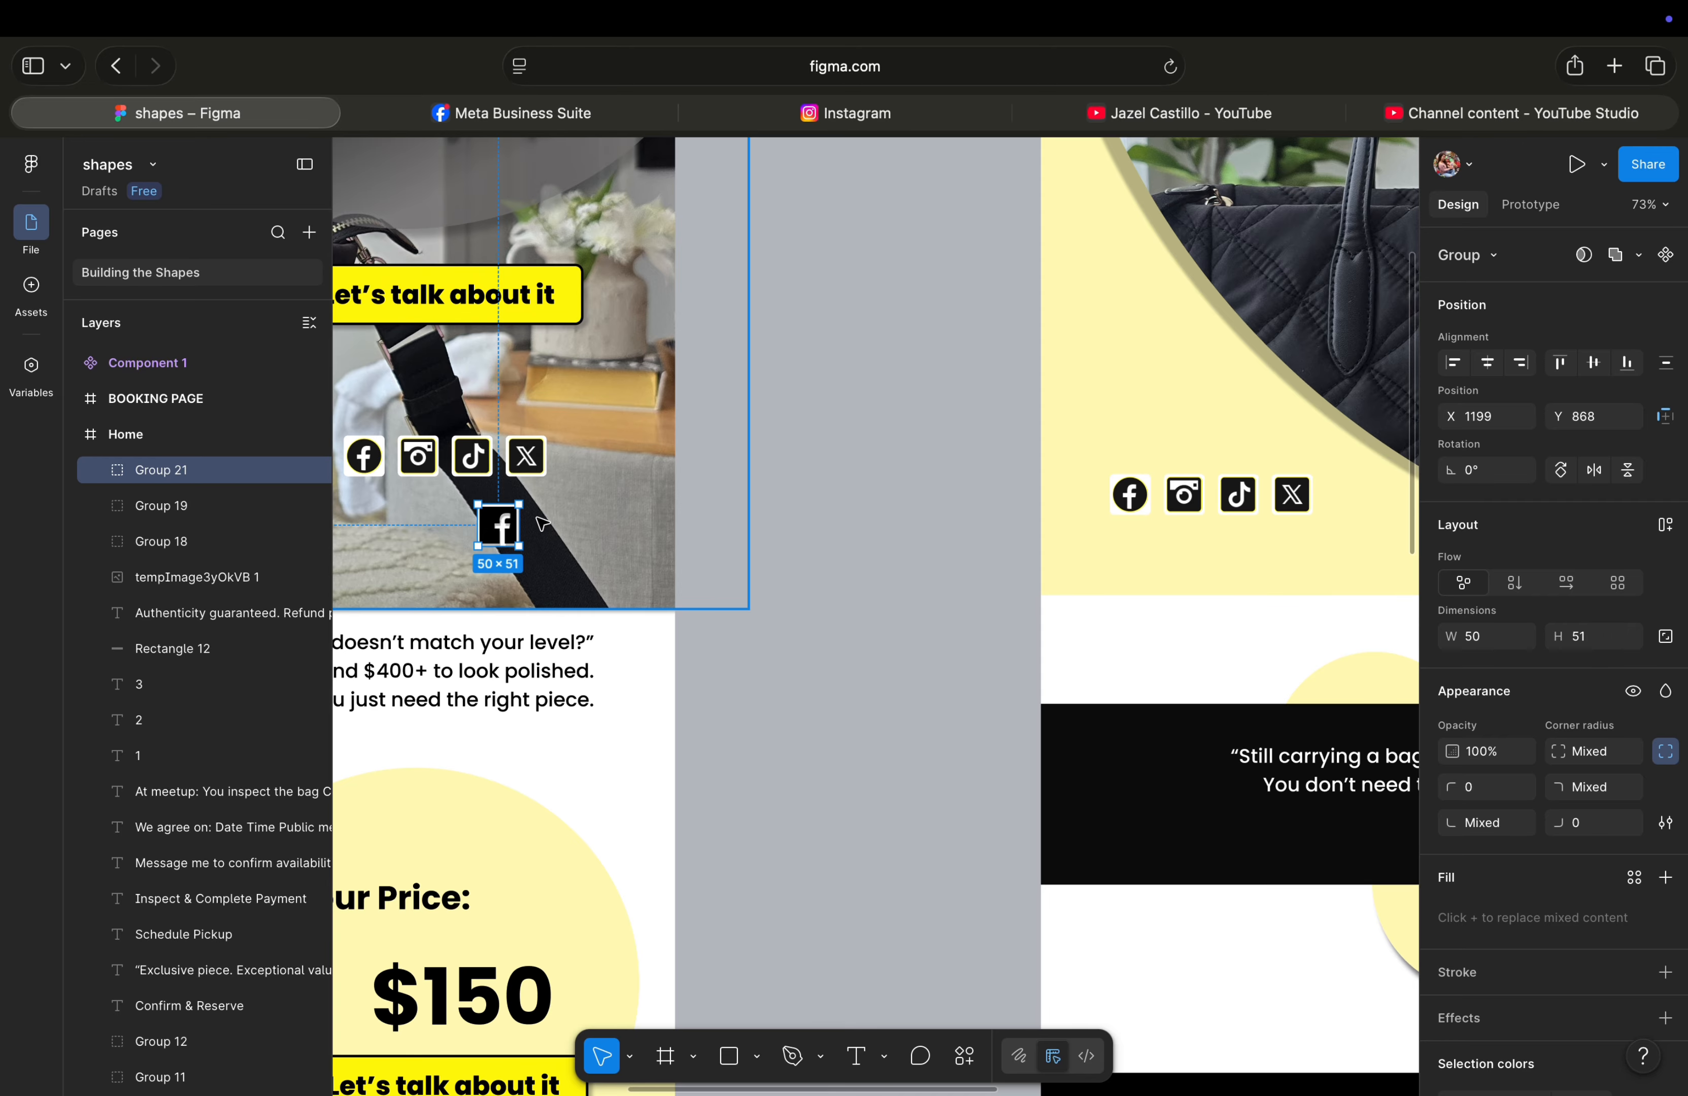
Reposition the grouped Facebook icon beneath the Instagram icon at about X 1101, Y 876, and shift the bag photo to about X 161, Y 35.
scroll(542, 523, up, 5)
scroll(596, 518, up, 5)
scroll(596, 518, up, 4)
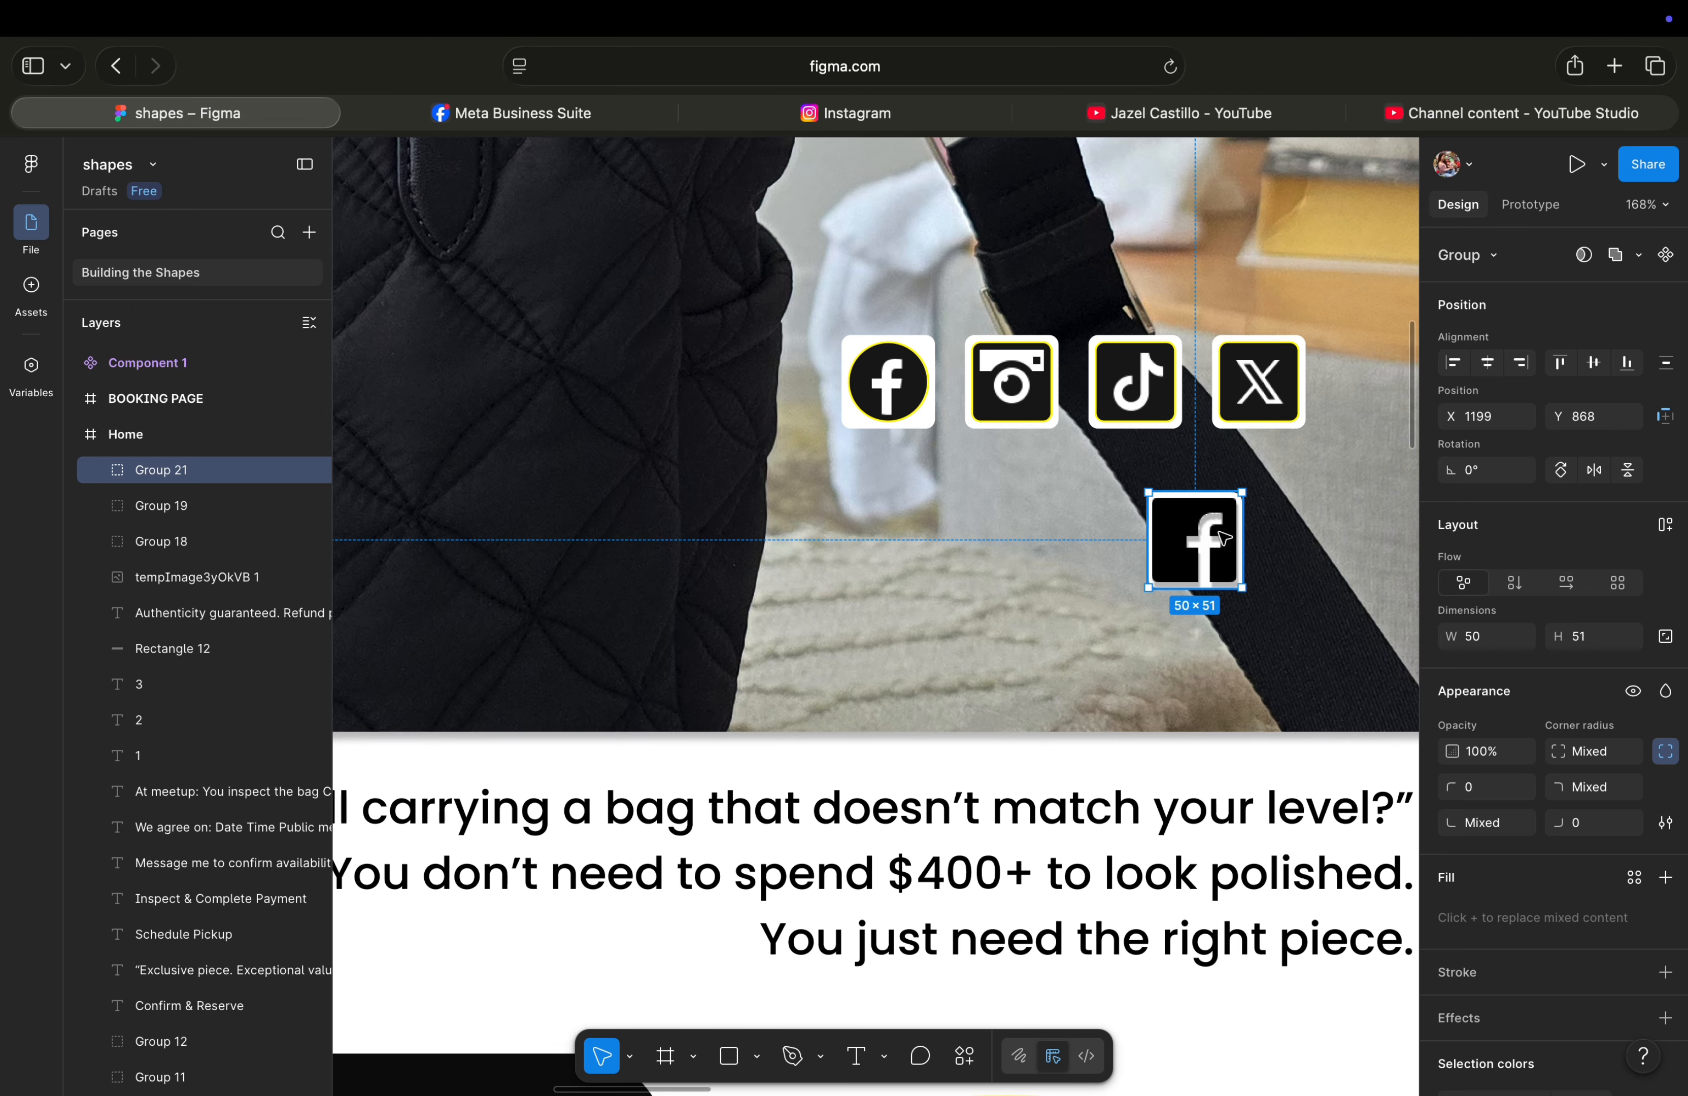
click(1254, 539)
click(1200, 539)
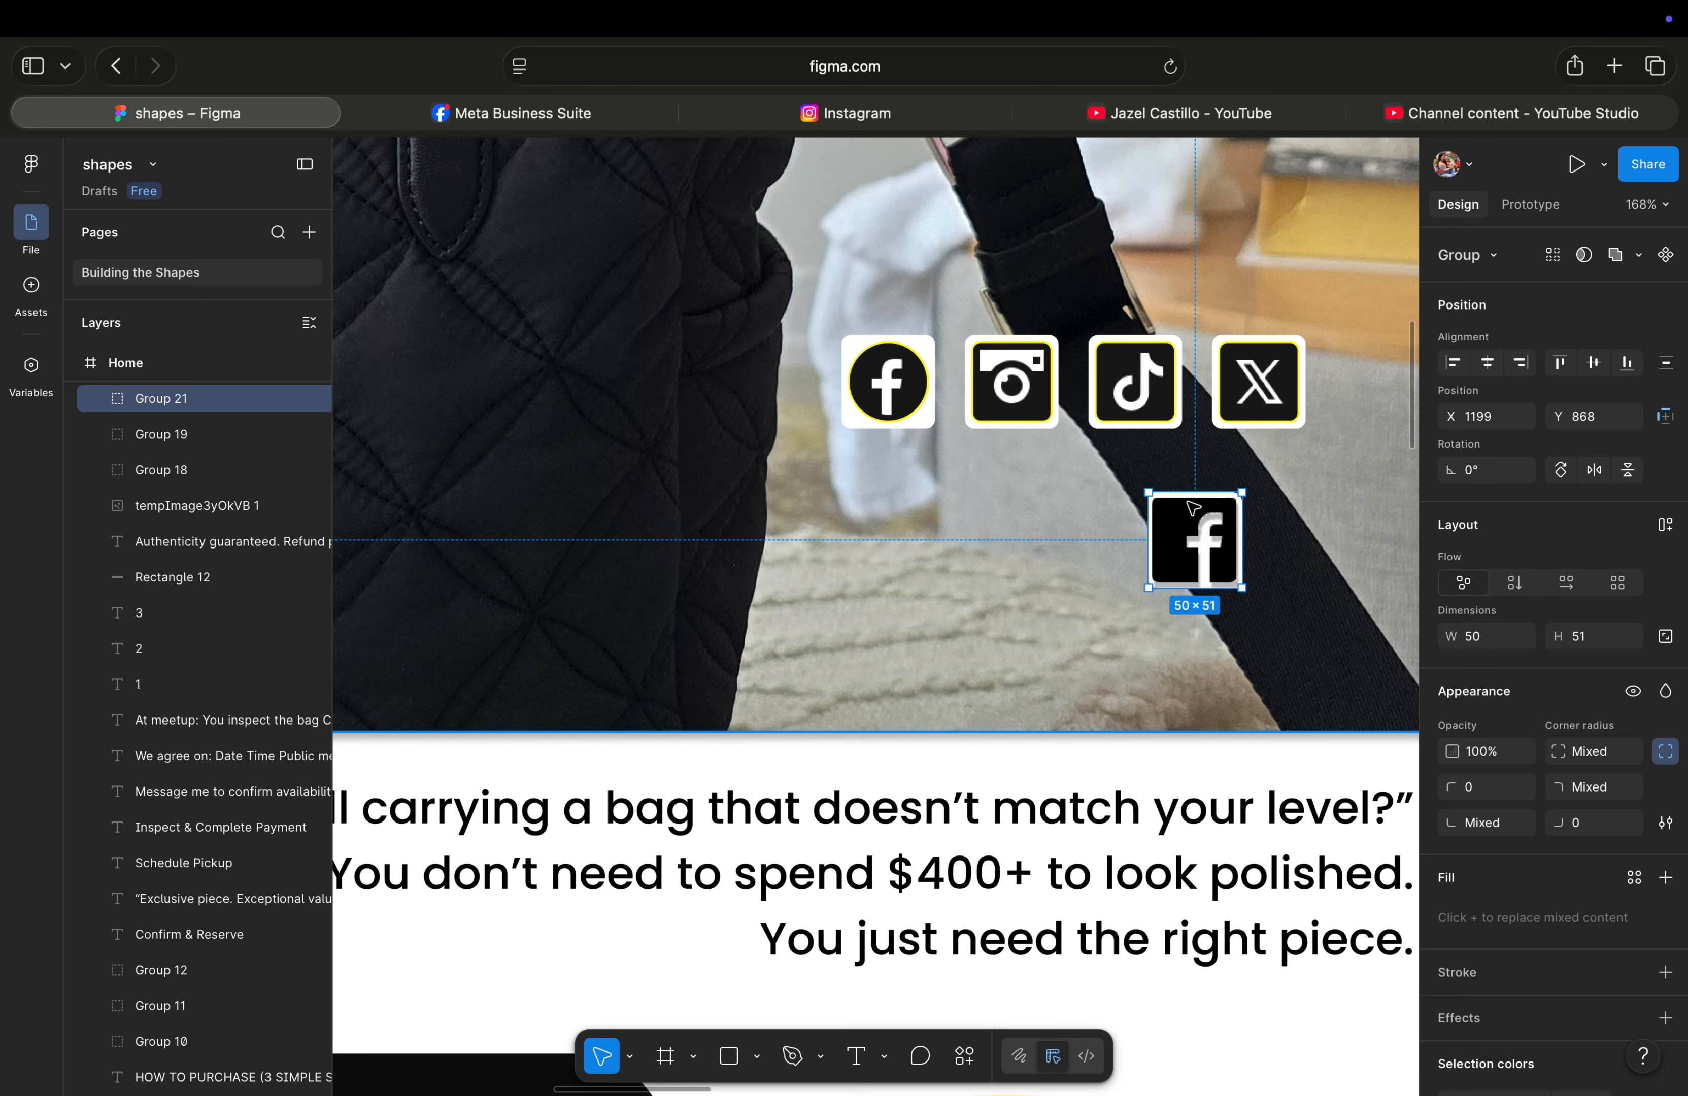
mouse_move(1206, 540)
mouse_down()
mouse_move(1115, 529)
mouse_move(1149, 517)
mouse_move(1000, 517)
mouse_move(1052, 548)
mouse_move(1185, 552)
mouse_up()
click(1143, 552)
click(1000, 554)
mouse_move(1000, 554)
mouse_down()
mouse_move(1062, 545)
mouse_move(1075, 573)
mouse_move(1051, 550)
mouse_move(1138, 551)
mouse_move(1096, 527)
mouse_move(842, 552)
mouse_move(1141, 548)
mouse_move(1014, 553)
mouse_move(1030, 552)
mouse_up()
click(869, 581)
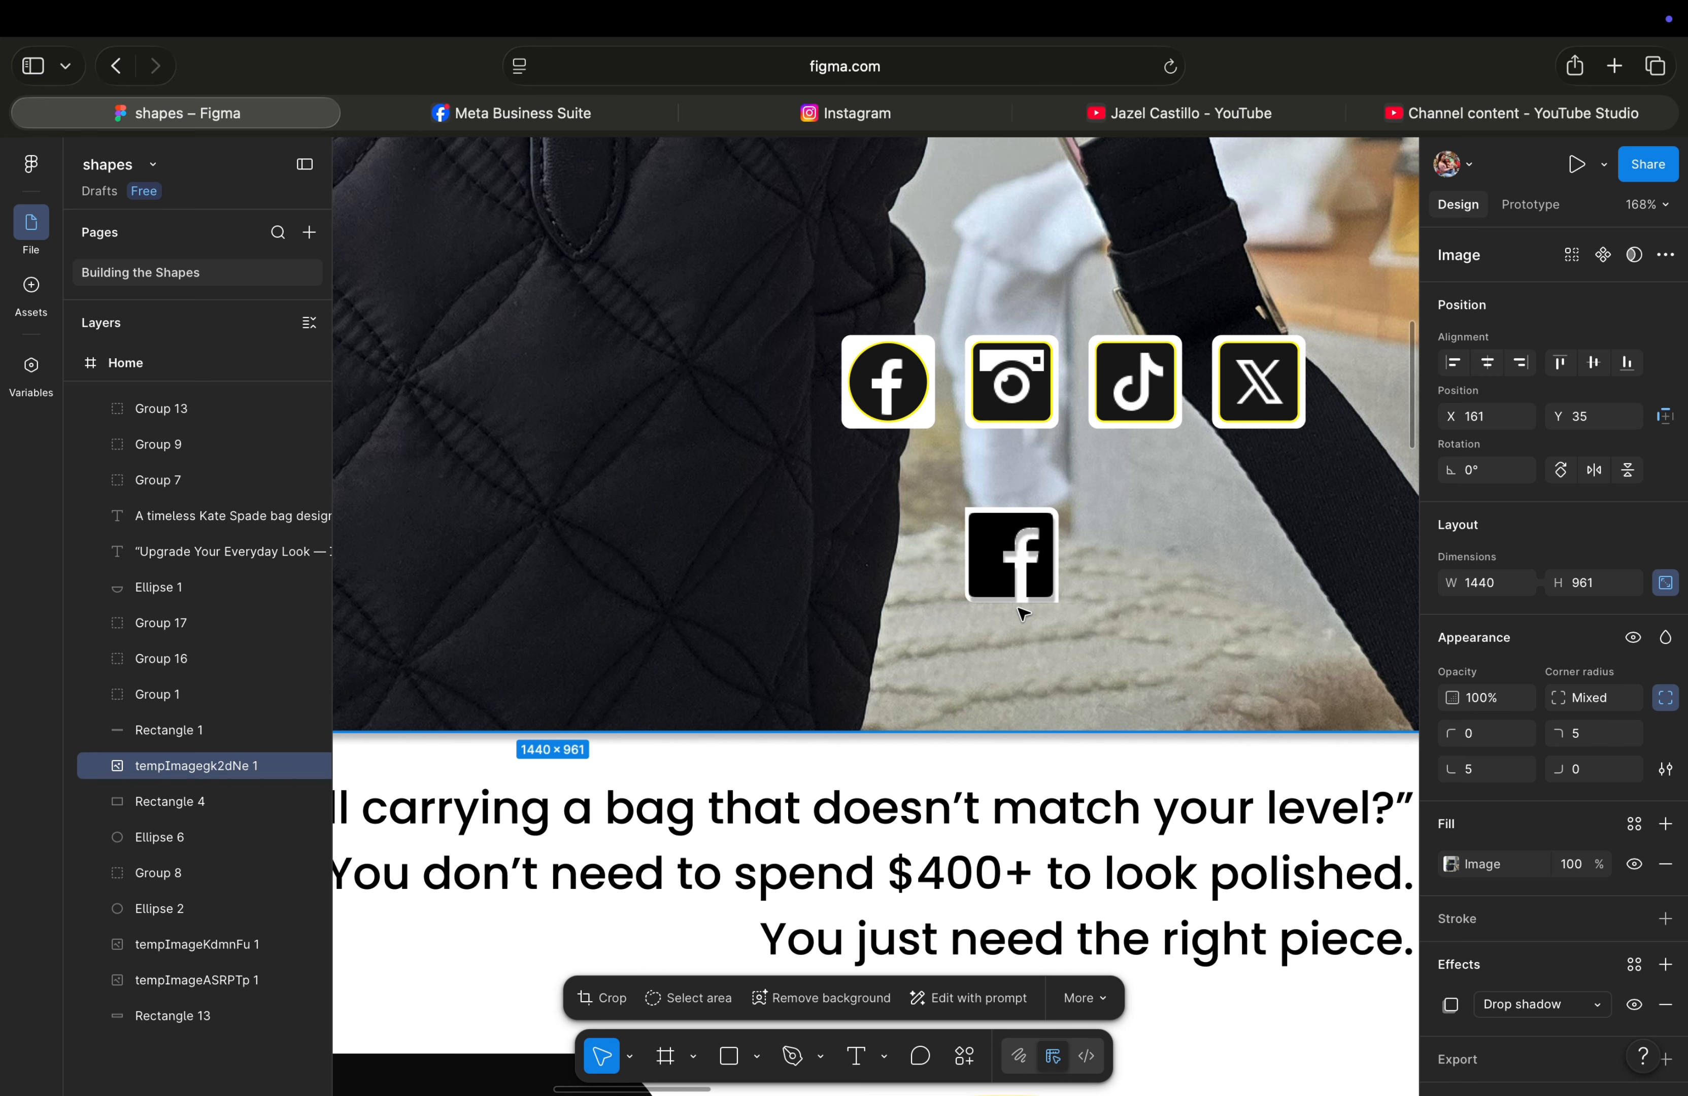
click(1014, 591)
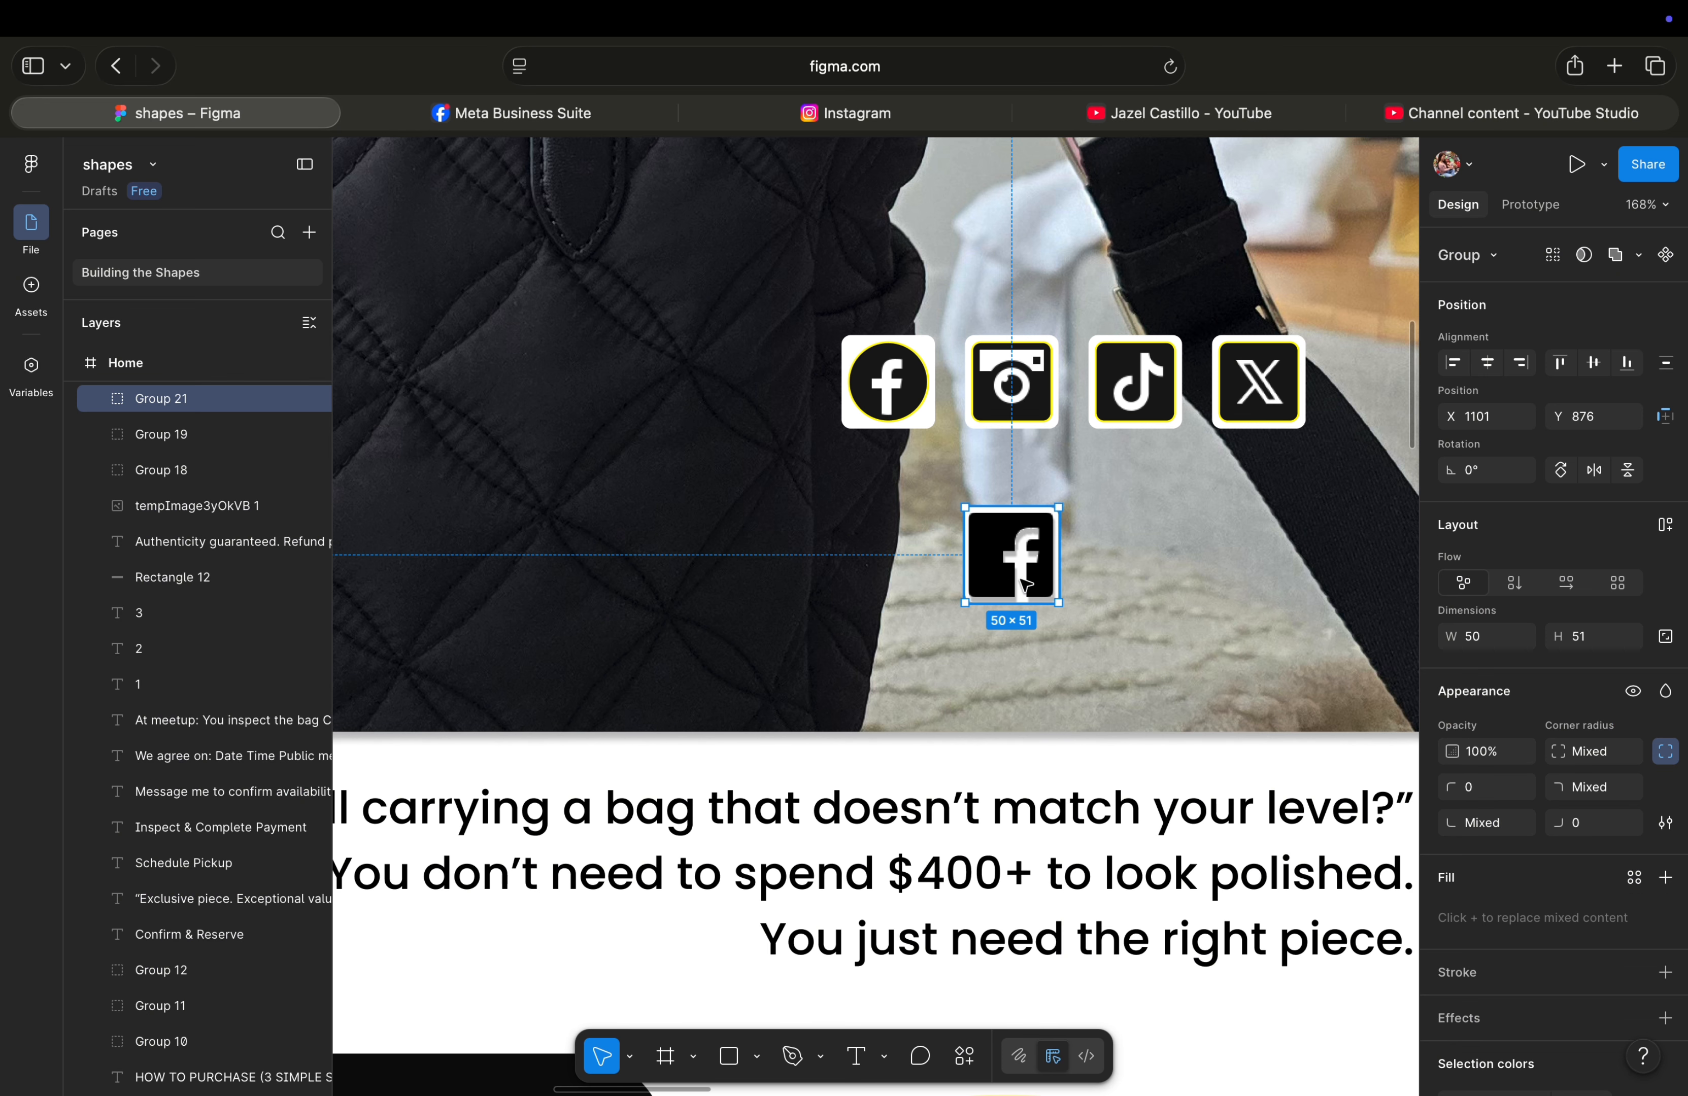